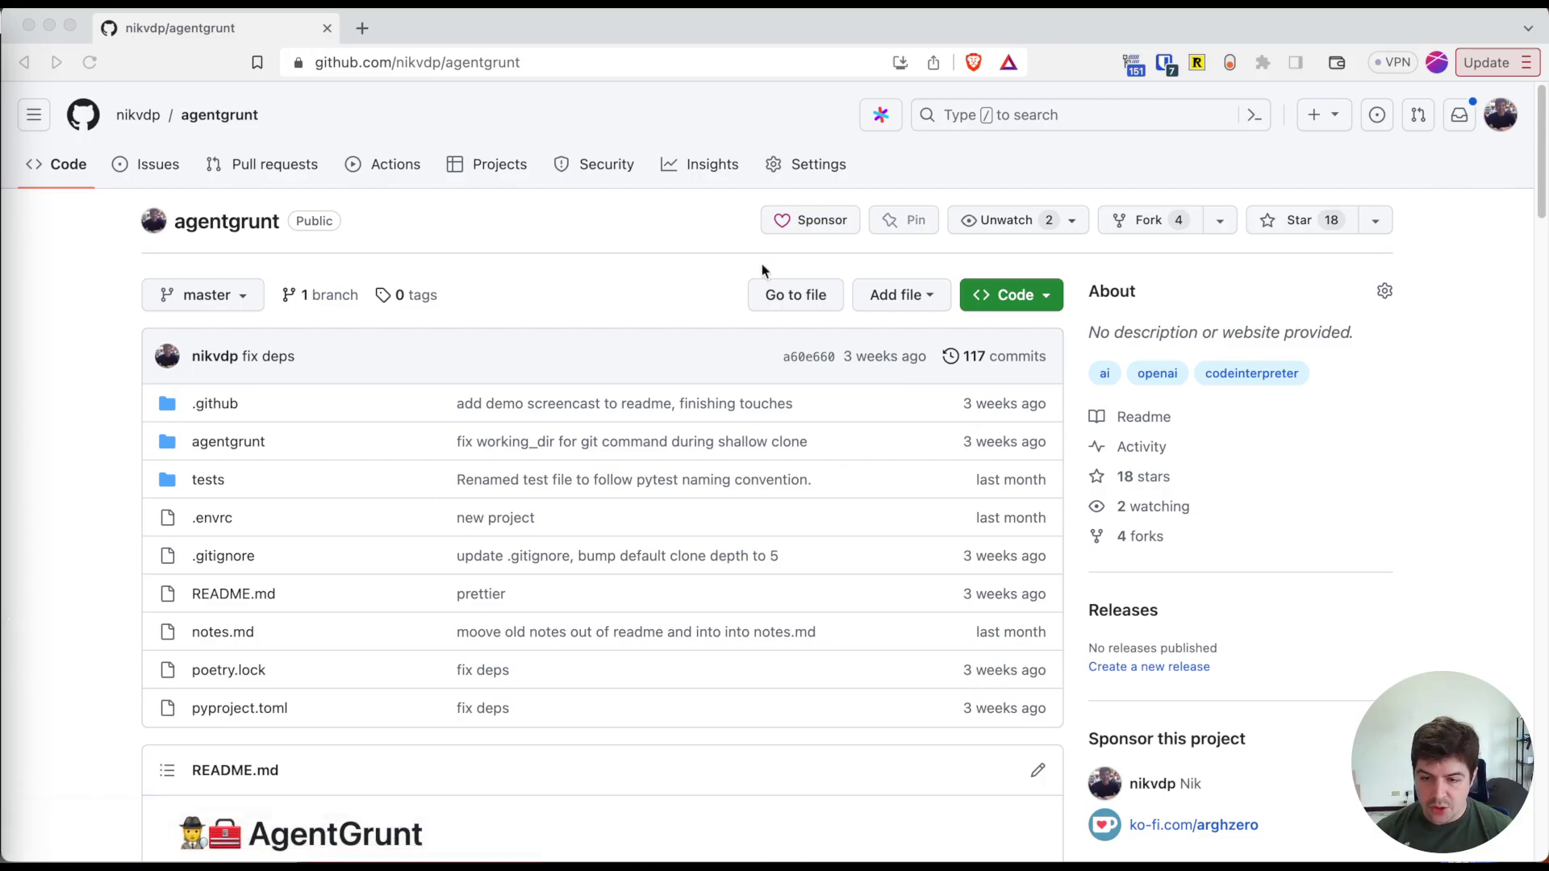
Check the agentgrunt repository address and scroll the README down to Installation.
click(397, 61)
double_click(466, 62)
click(581, 63)
double_click(535, 62)
scroll(474, 408, down, 1)
scroll(475, 411, down, 2)
scroll(472, 420, down, 5)
scroll(472, 422, down, 5)
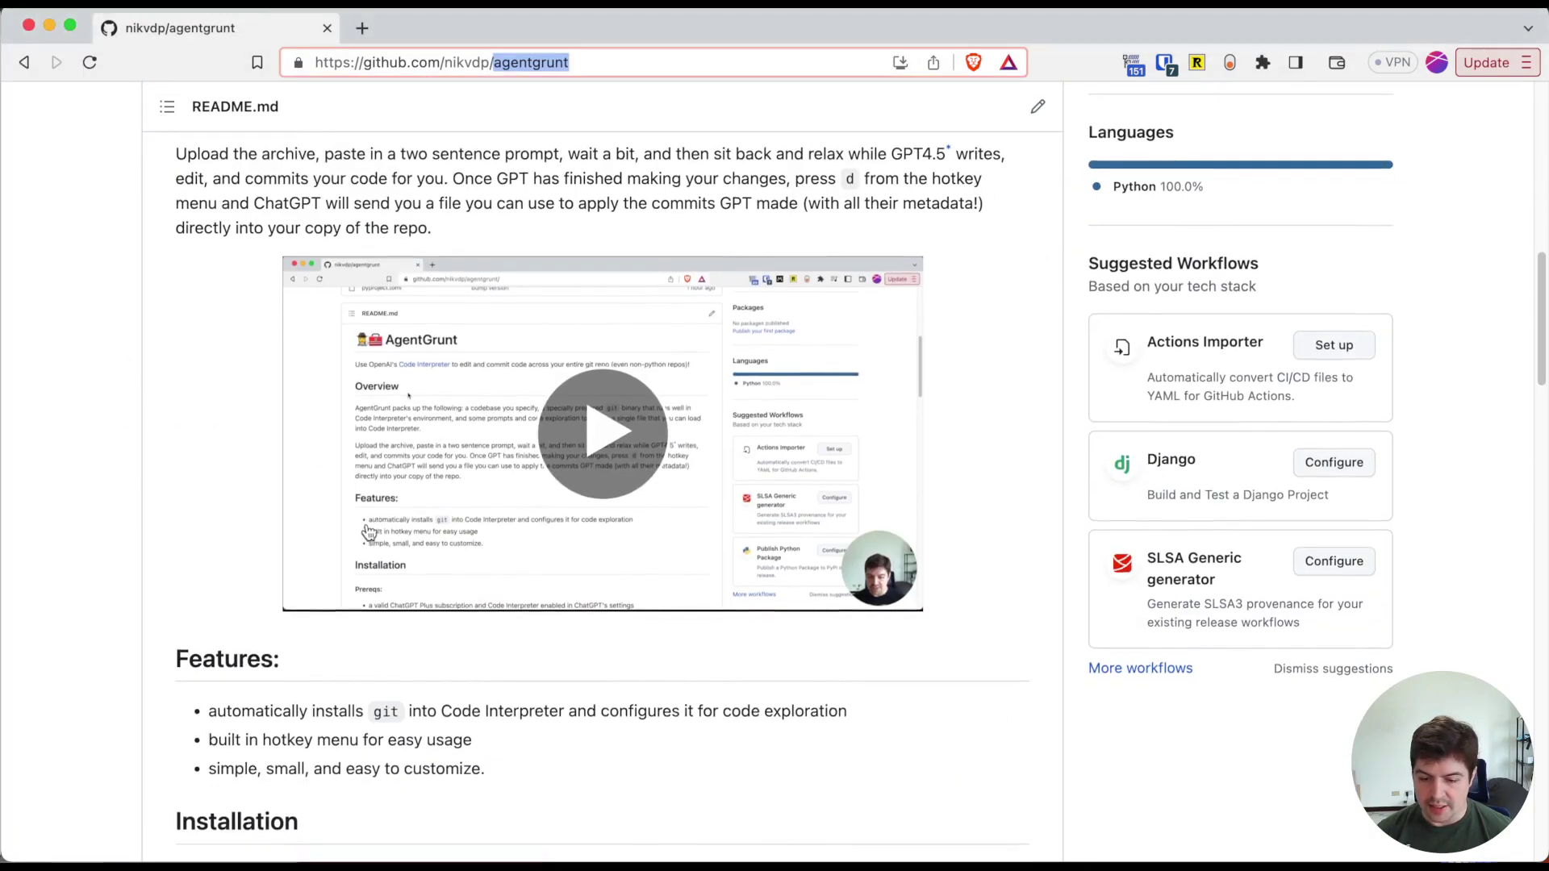
scroll(362, 541, down, 2)
scroll(362, 540, down, 6)
Highlight the prerequisites: the Python 3.9 requirement and the local git repository requirement.
mouse_move(754, 468)
mouse_down()
mouse_move(209, 408)
mouse_move(691, 405)
mouse_up()
click(207, 414)
click(494, 424)
drag(242, 436, 529, 434)
click(529, 434)
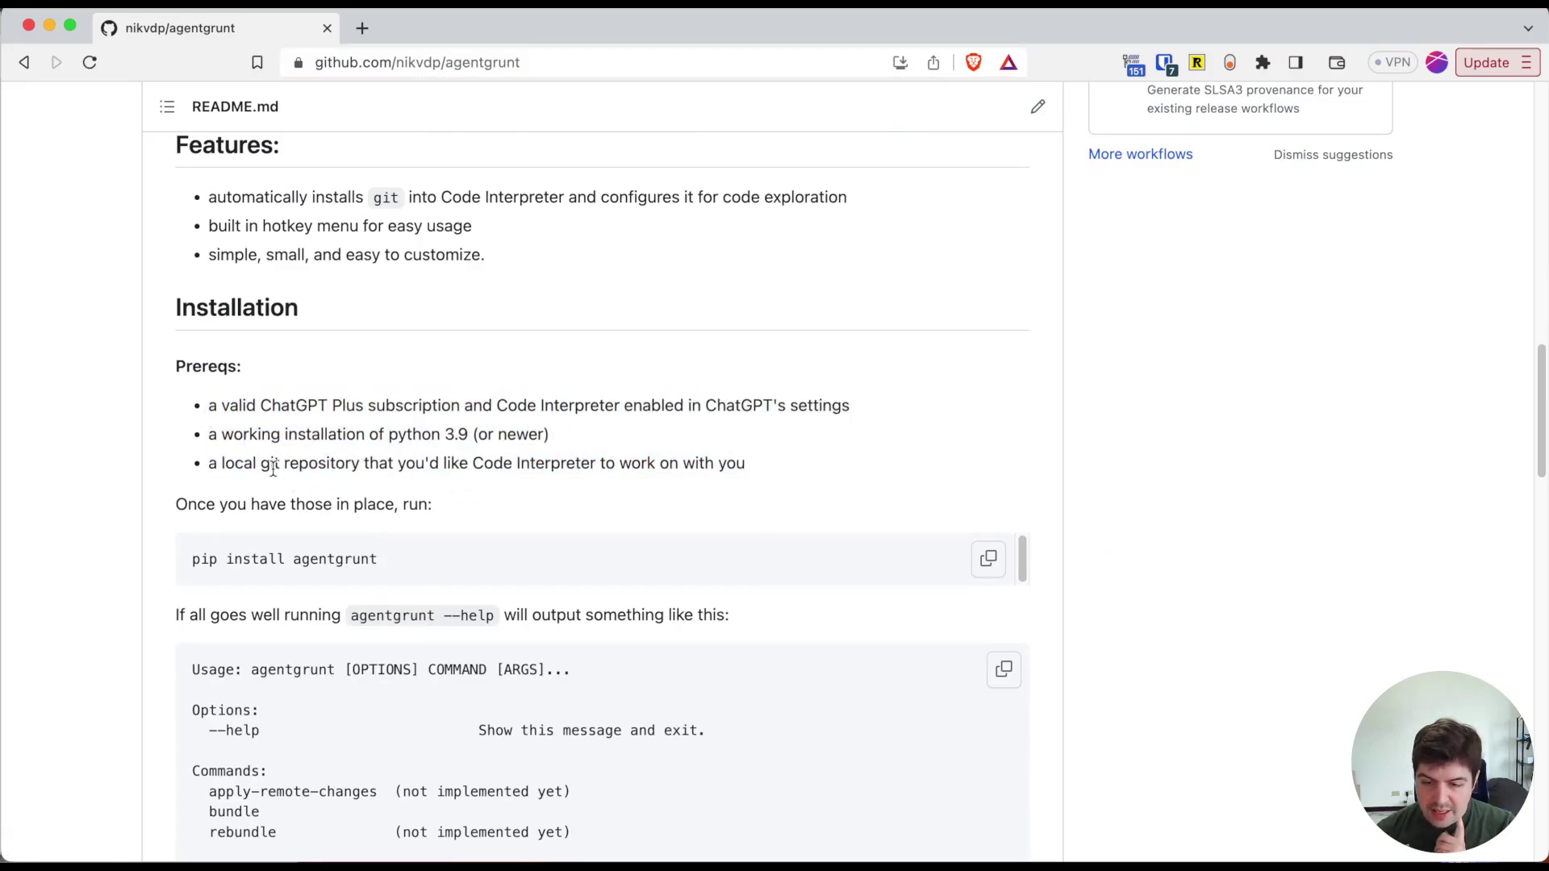
drag(269, 464, 477, 464)
click(467, 472)
drag(234, 464, 379, 465)
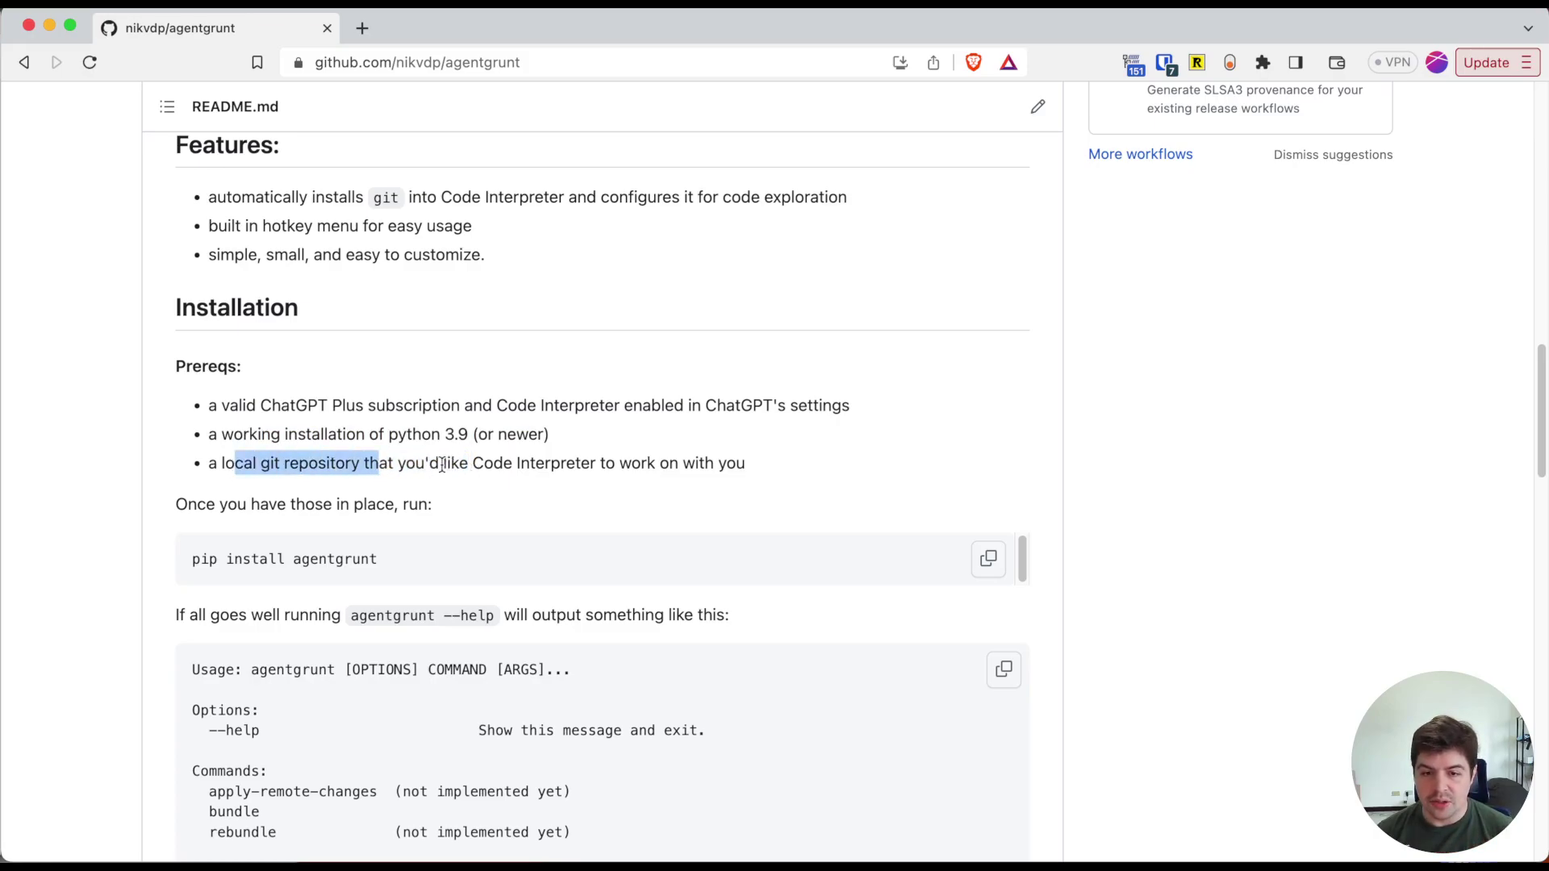
Load the zedeus/nitter GitHub repository from the 'nitter' suggestion in a new tab.
click(697, 280)
key(super+t)
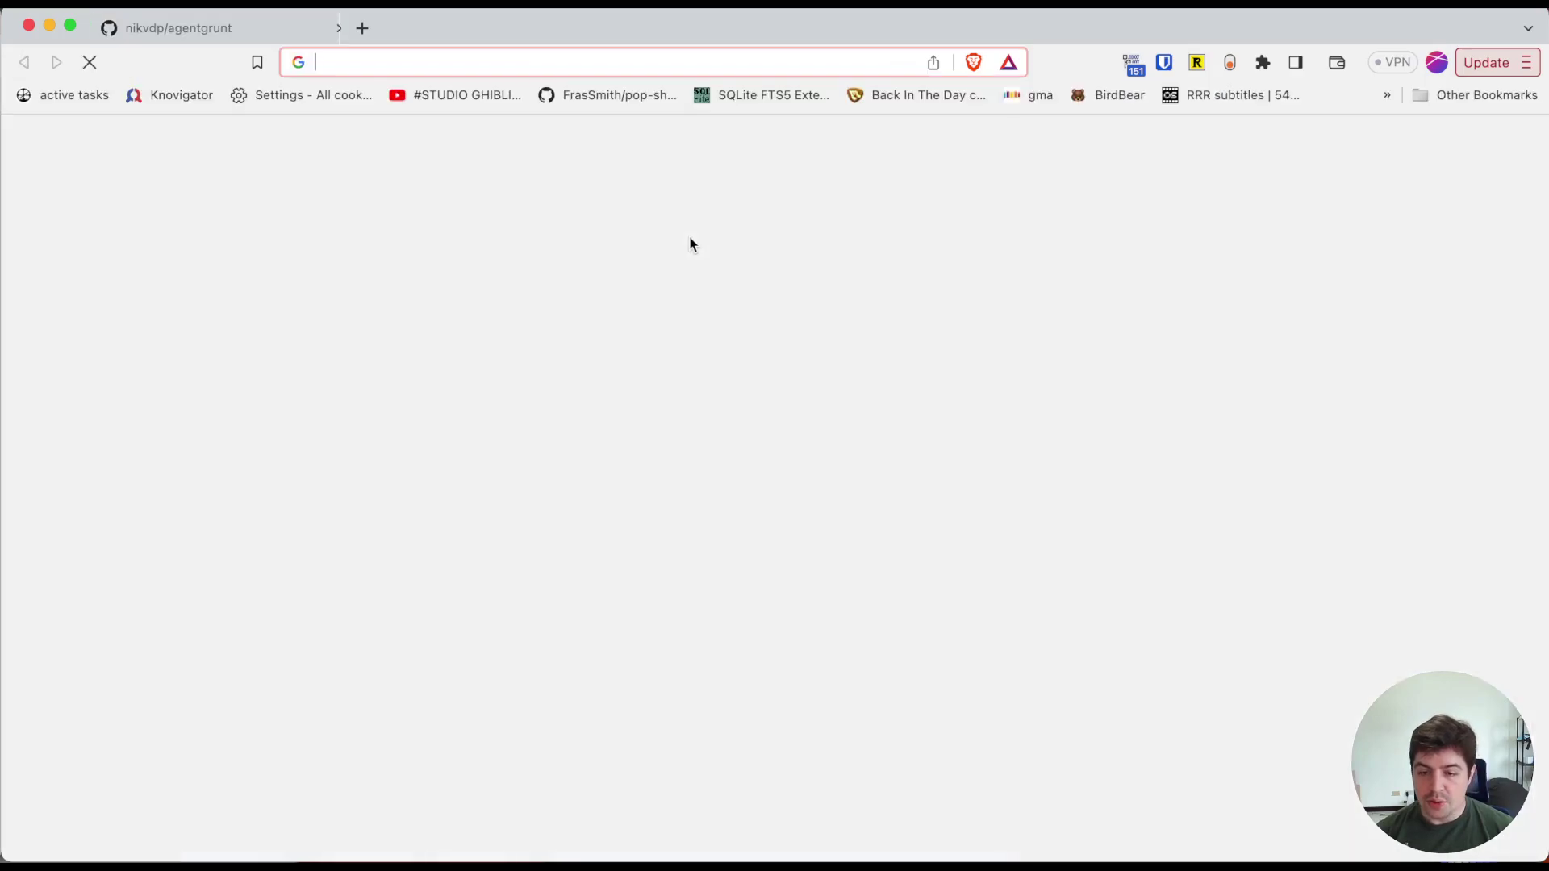
text(nitter)
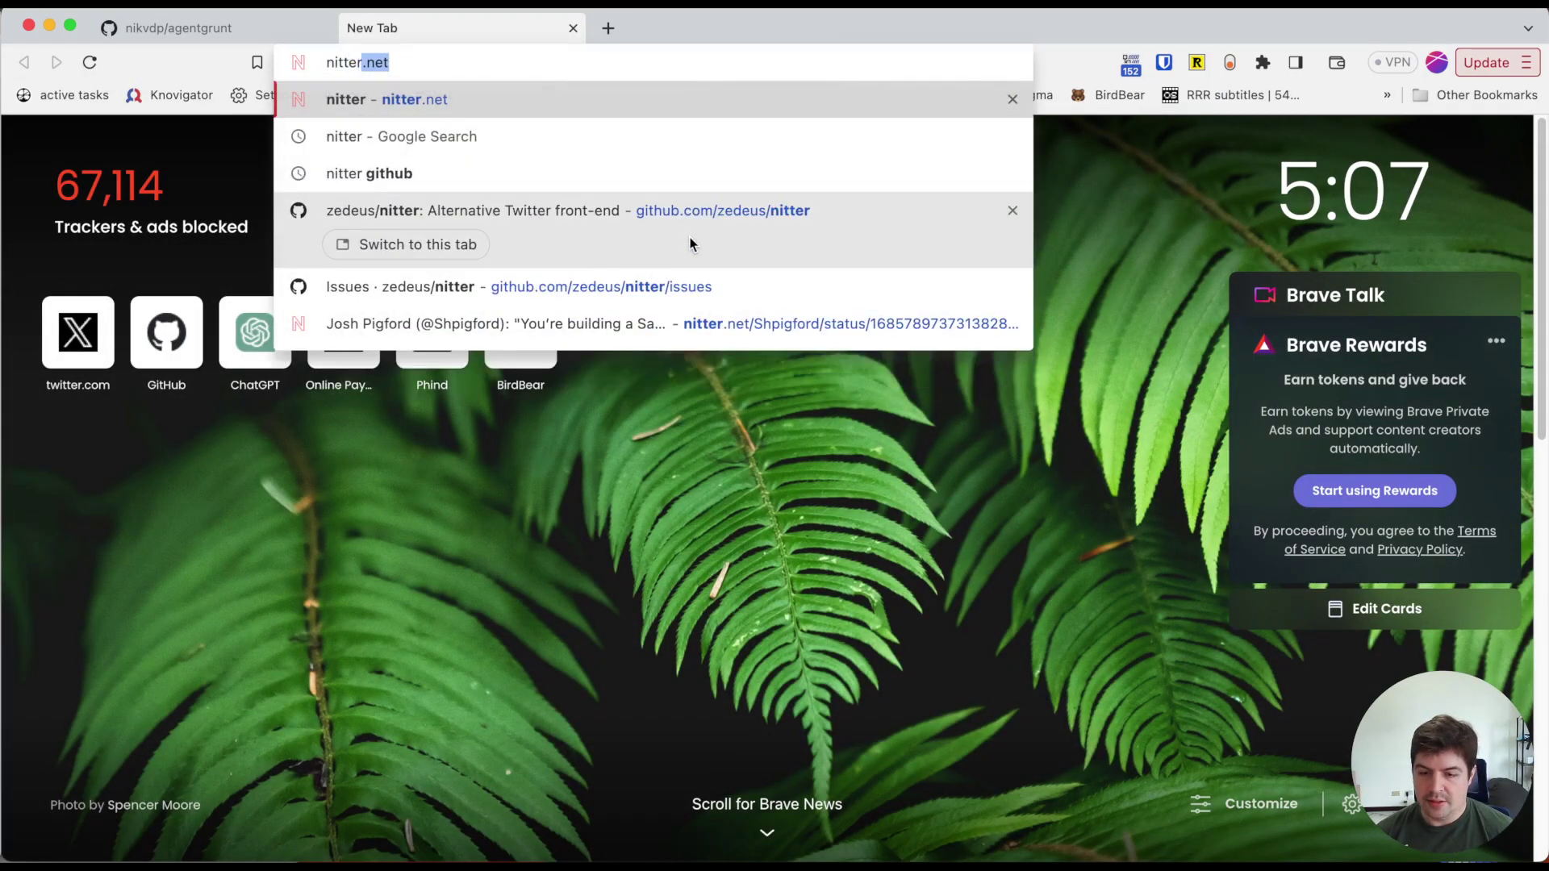
key(Down)
key(Down)
key(Down)
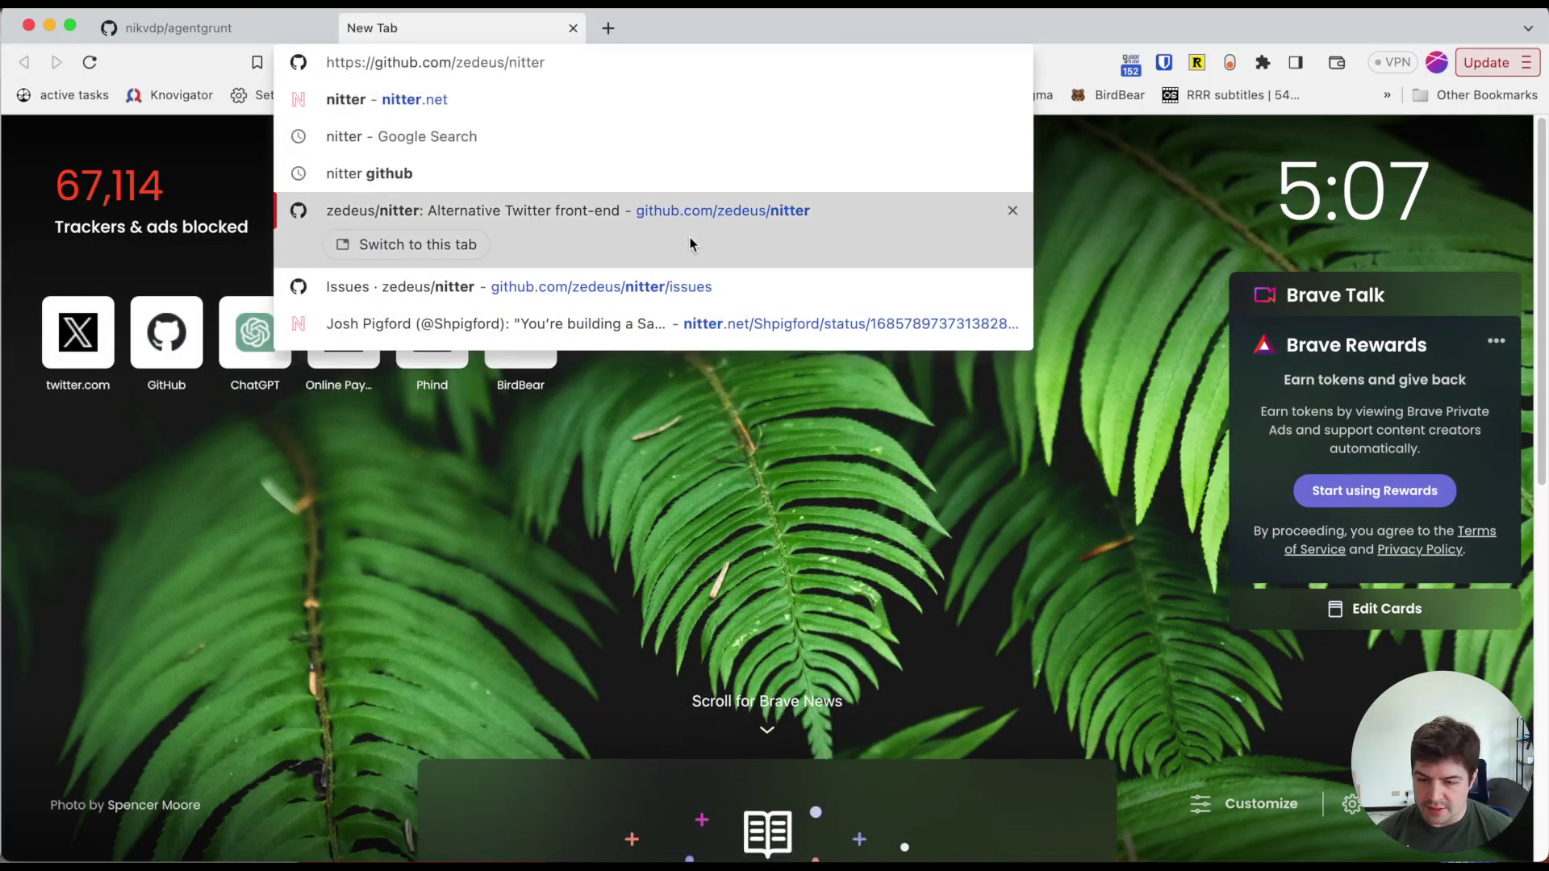
key(Return)
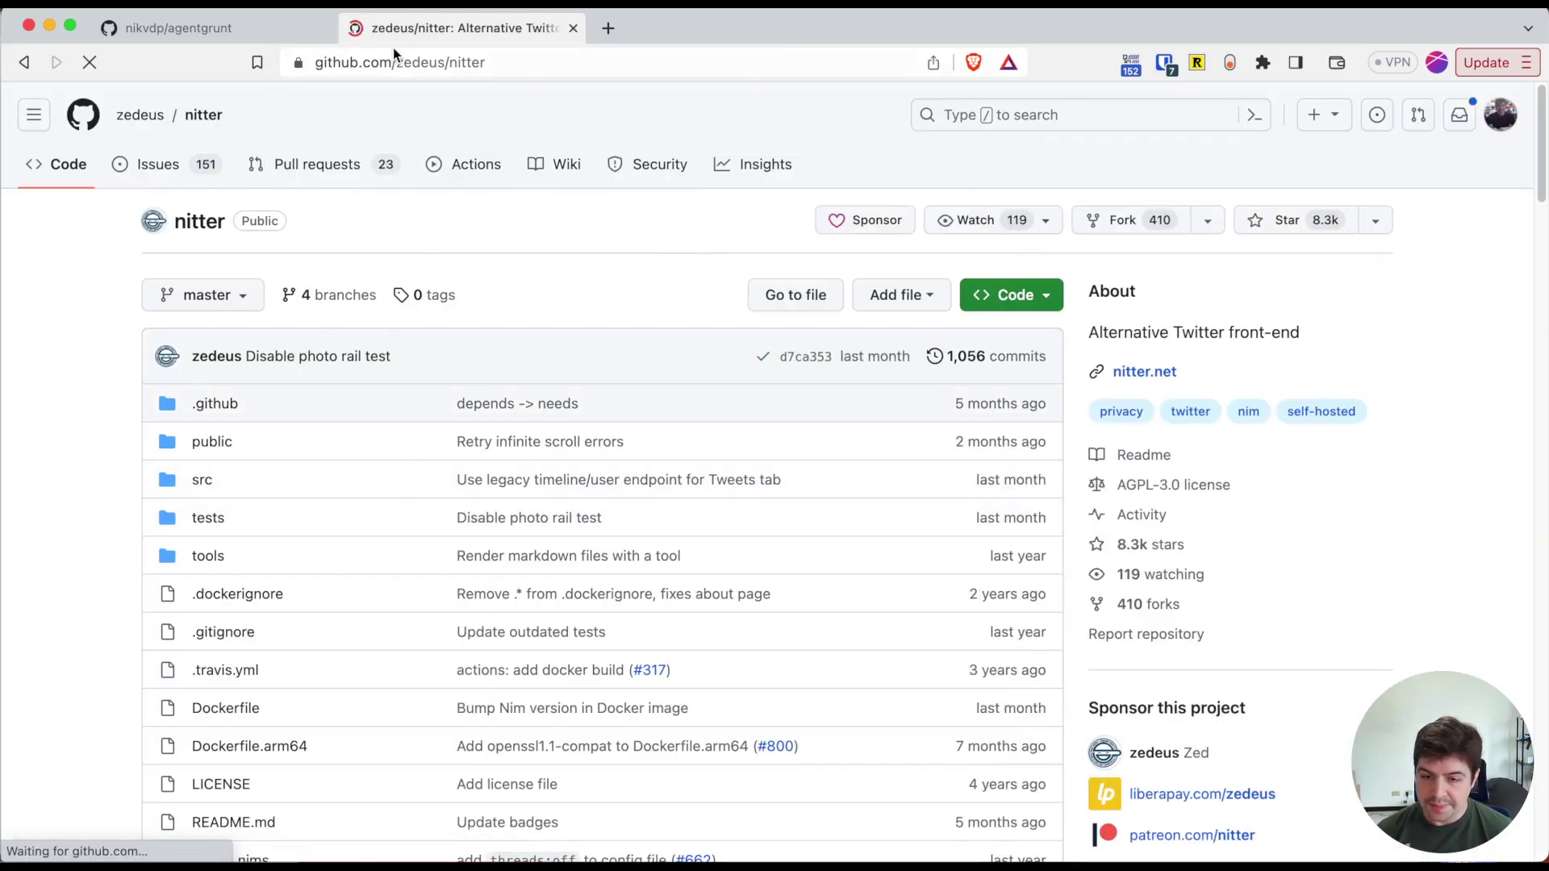
click(472, 63)
click(474, 95)
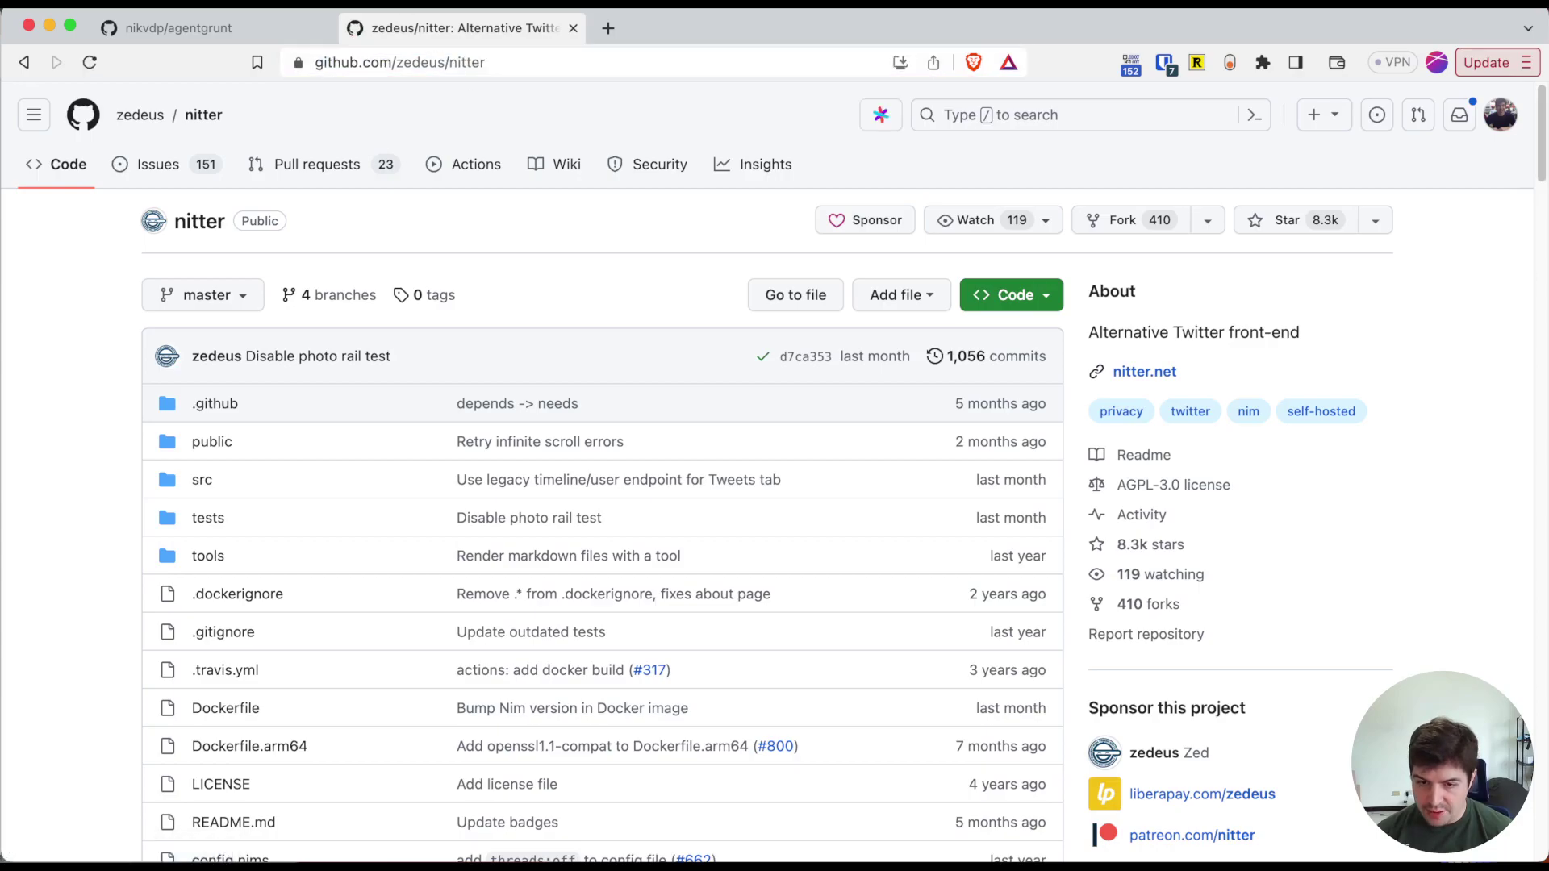
key(super+Tab)
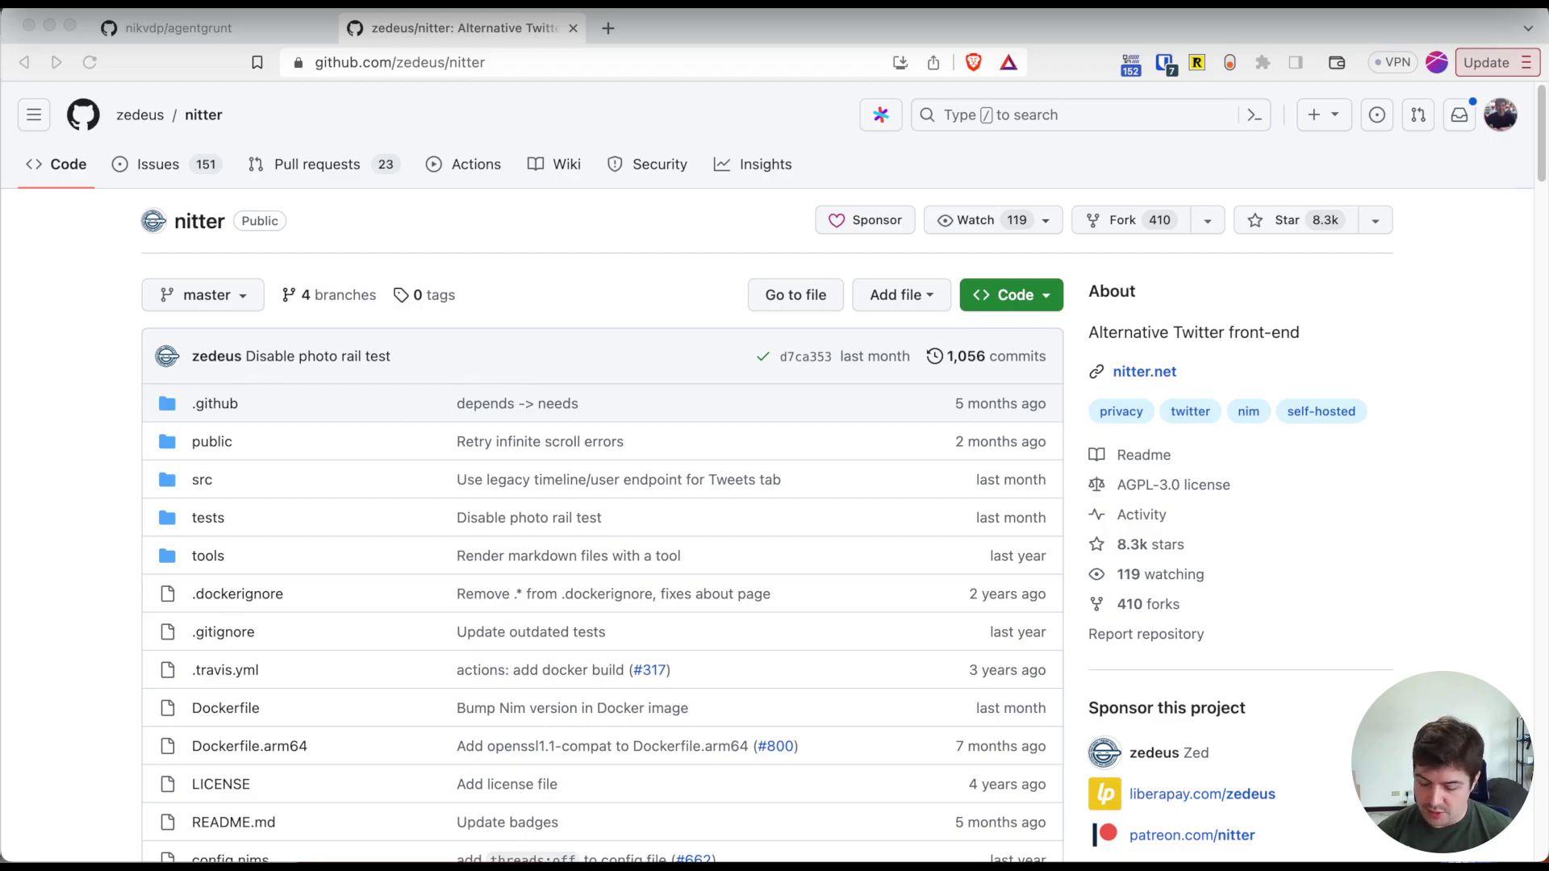
Install agentgrunt with pip in Terminal.
key(super+Tab)
text(pip install agenntgrunt)
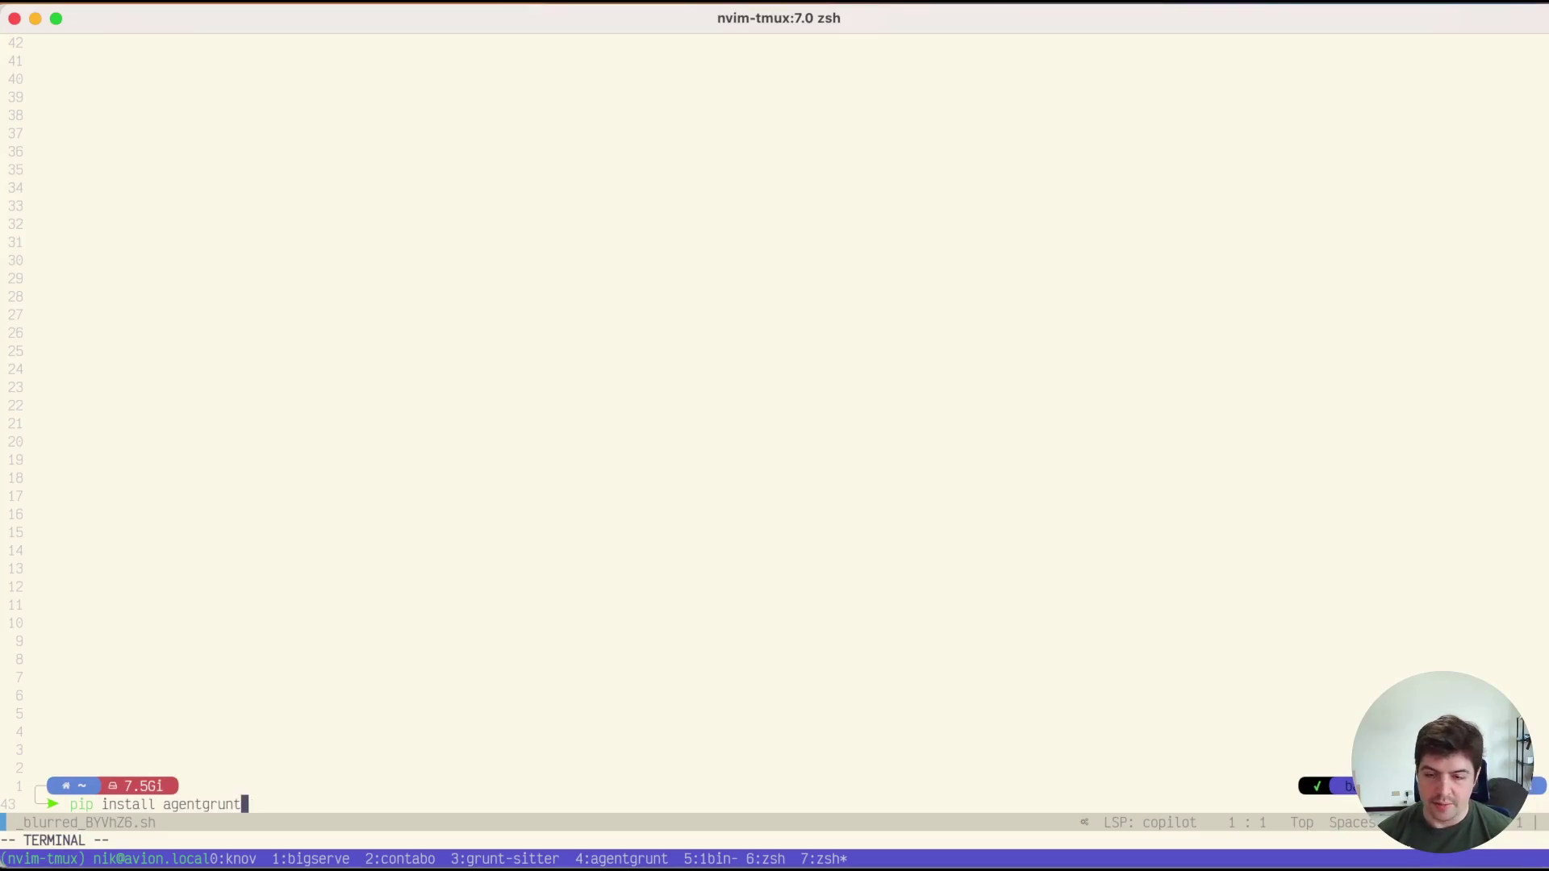
text(unt)
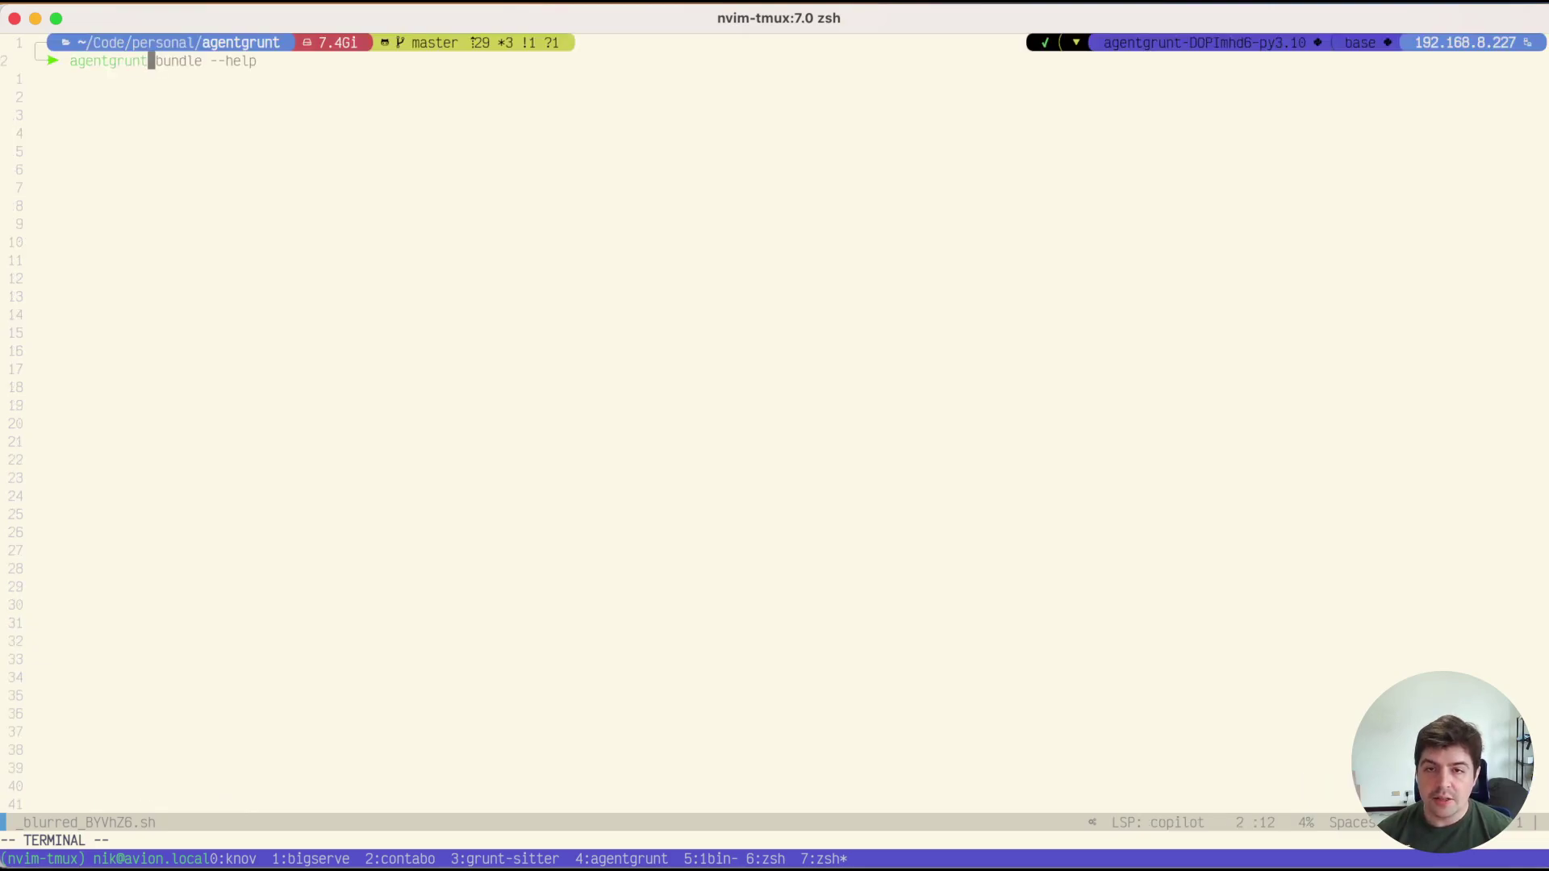
key(Return)
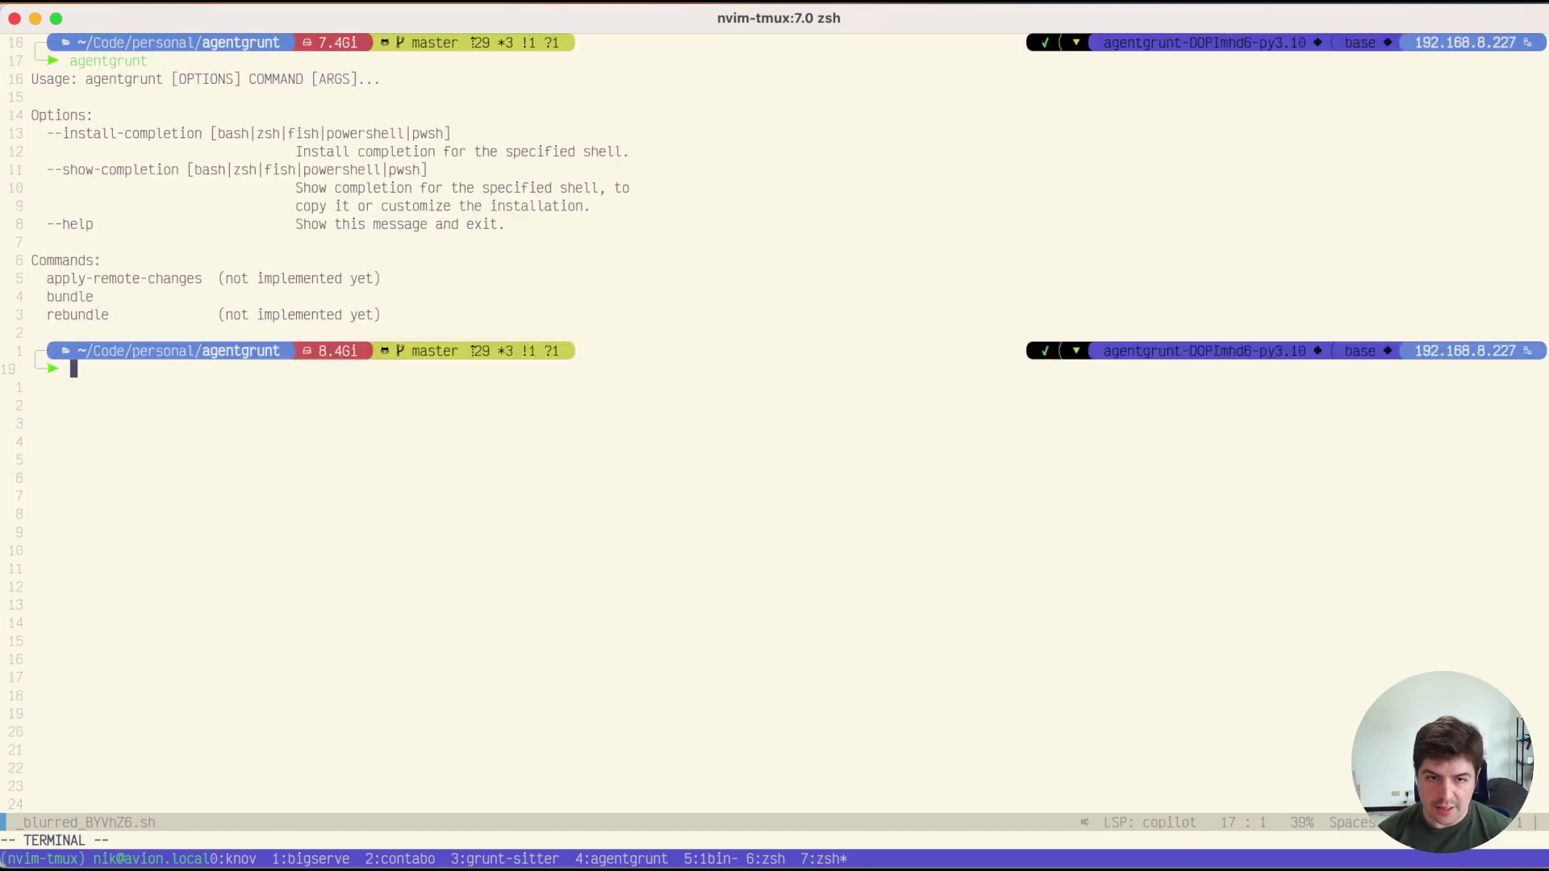
Run agentgrunt bundle --help and review the SRC_REPO argument description.
text(agentgrunt bundle )
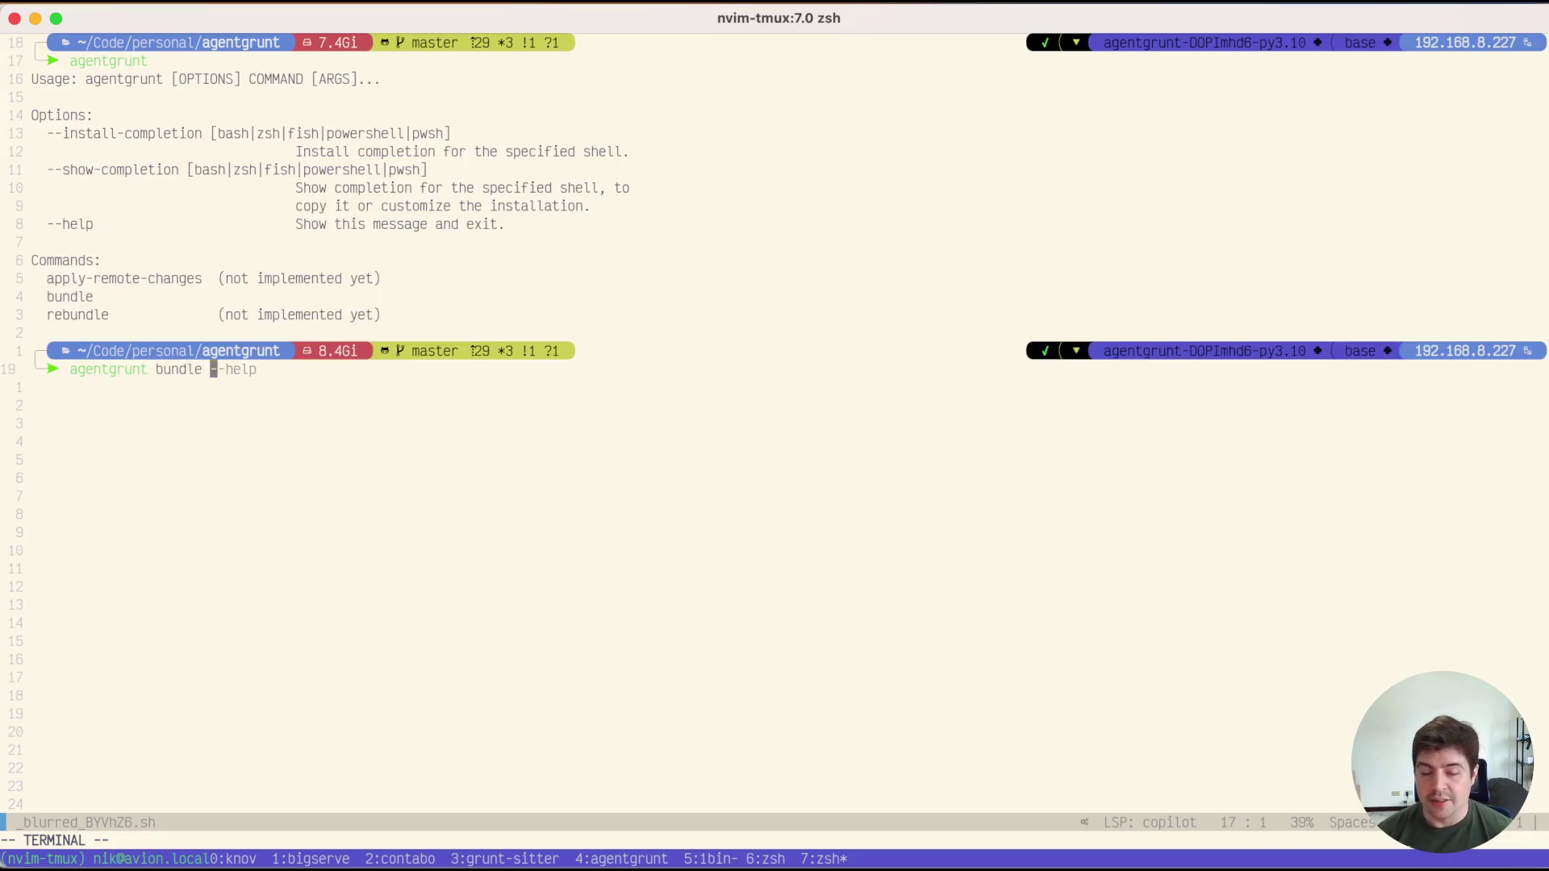
text(--help)
key(Return)
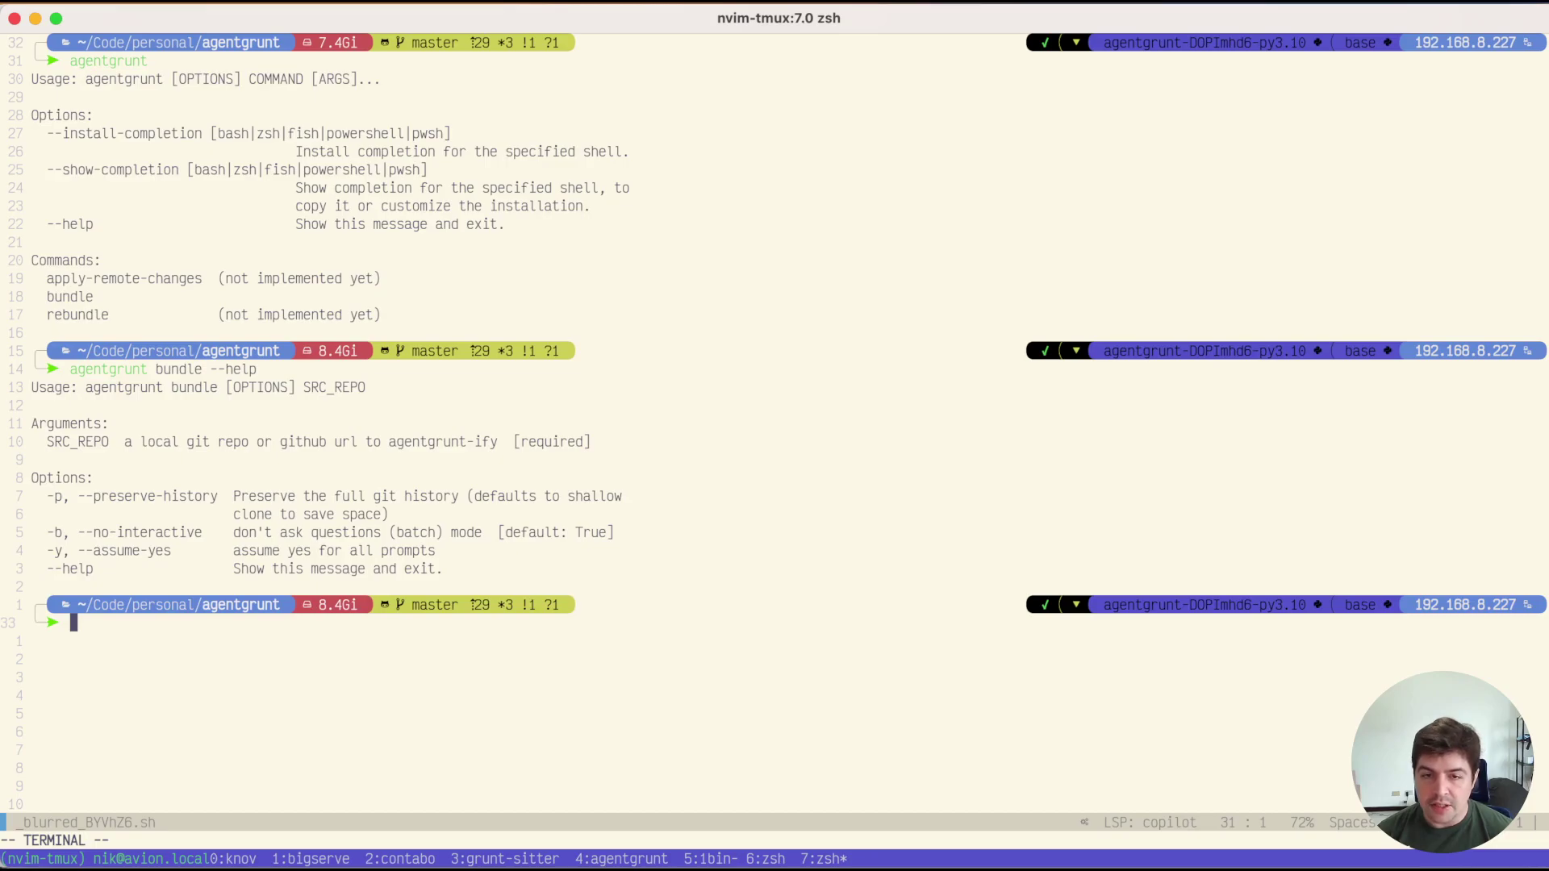
key(ctrl+backslash)
key(ctrl+n)
key(1)
key(0)
key(k)
key(V)
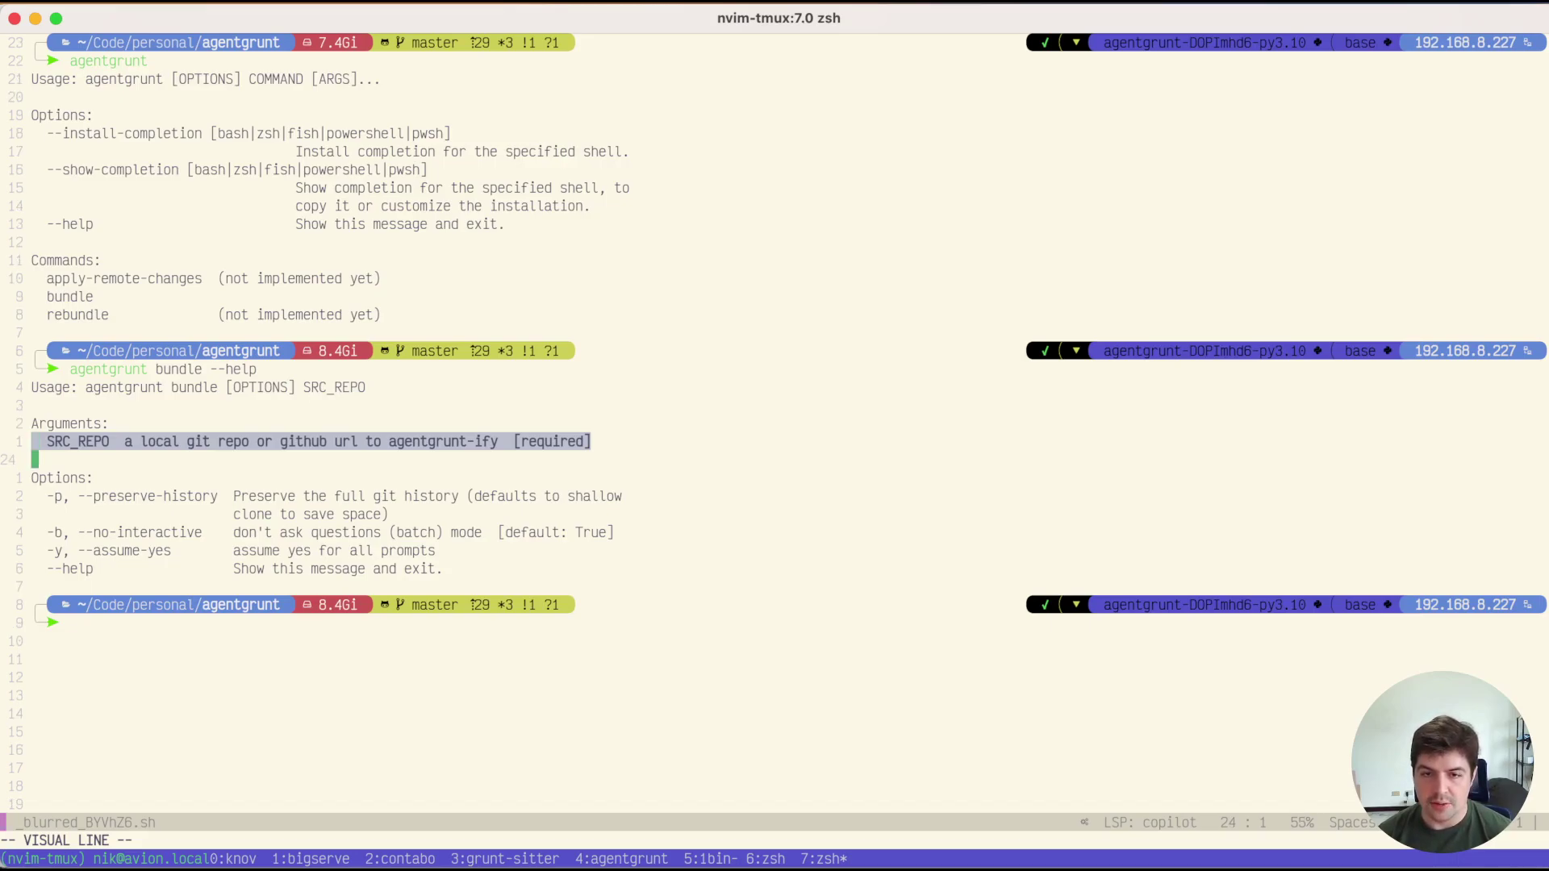
key(y)
key(i)
key(Escape)
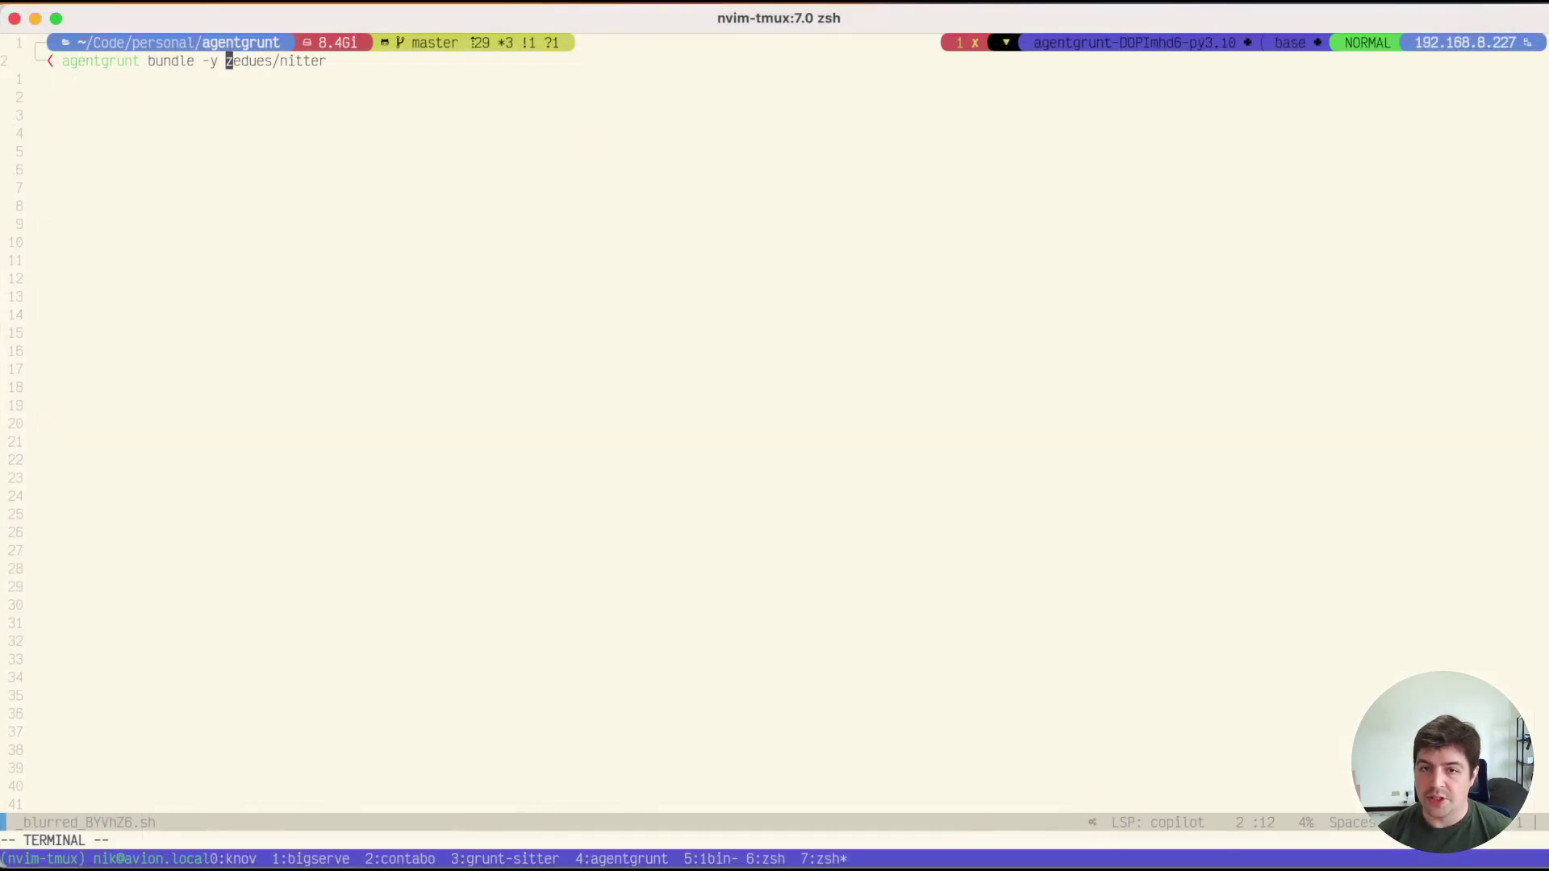
Run agentgrunt bundle -y zedeus/nitter to create the nitter archive.
text(Rzedeus/nitter)
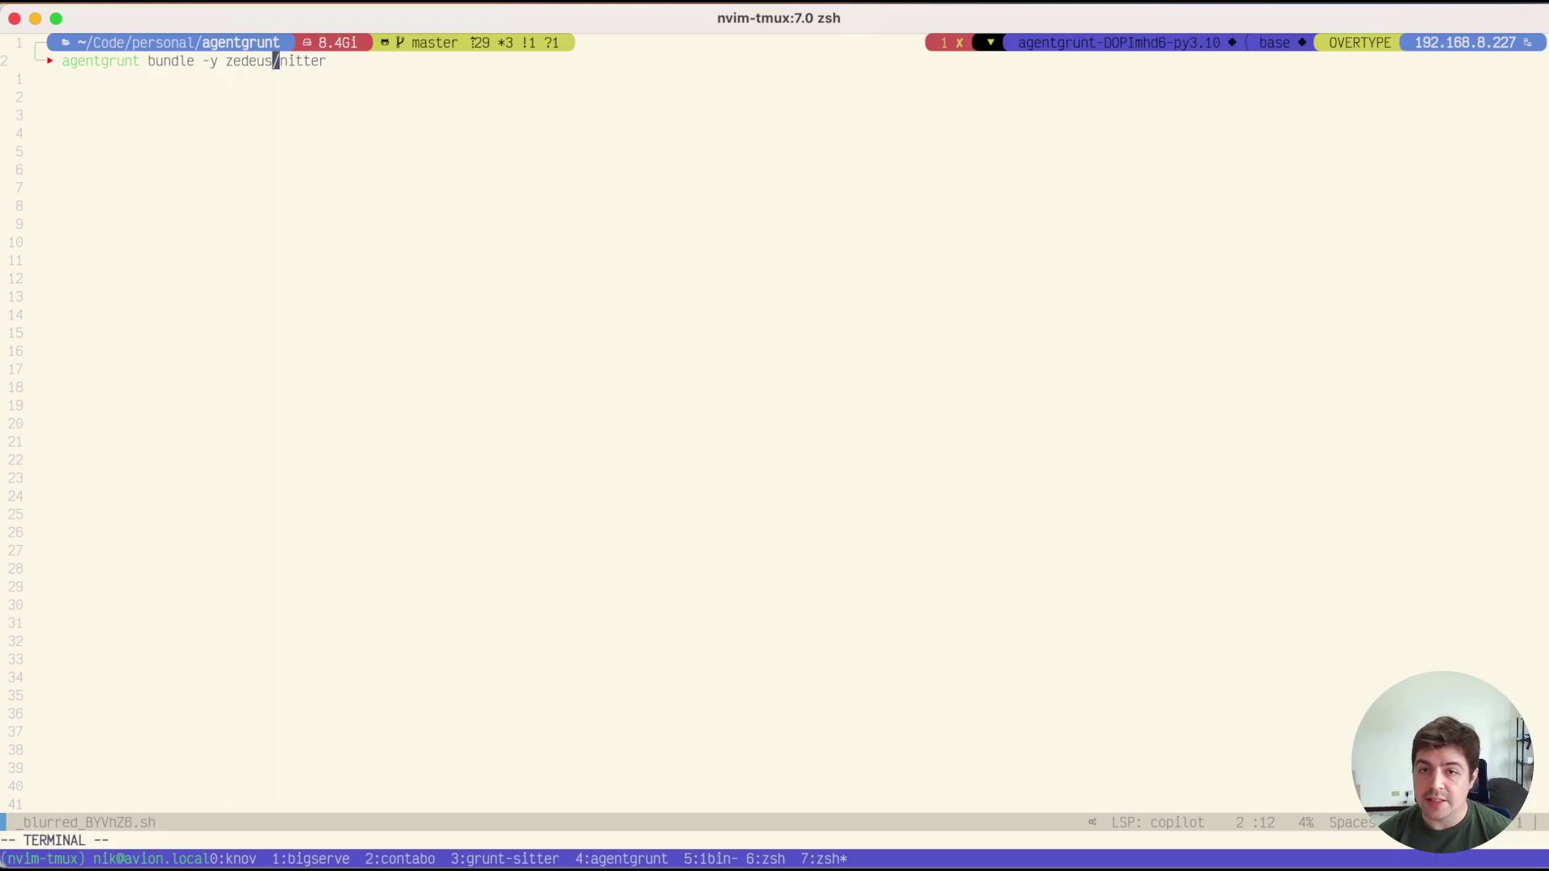
key(Escape)
key(A)
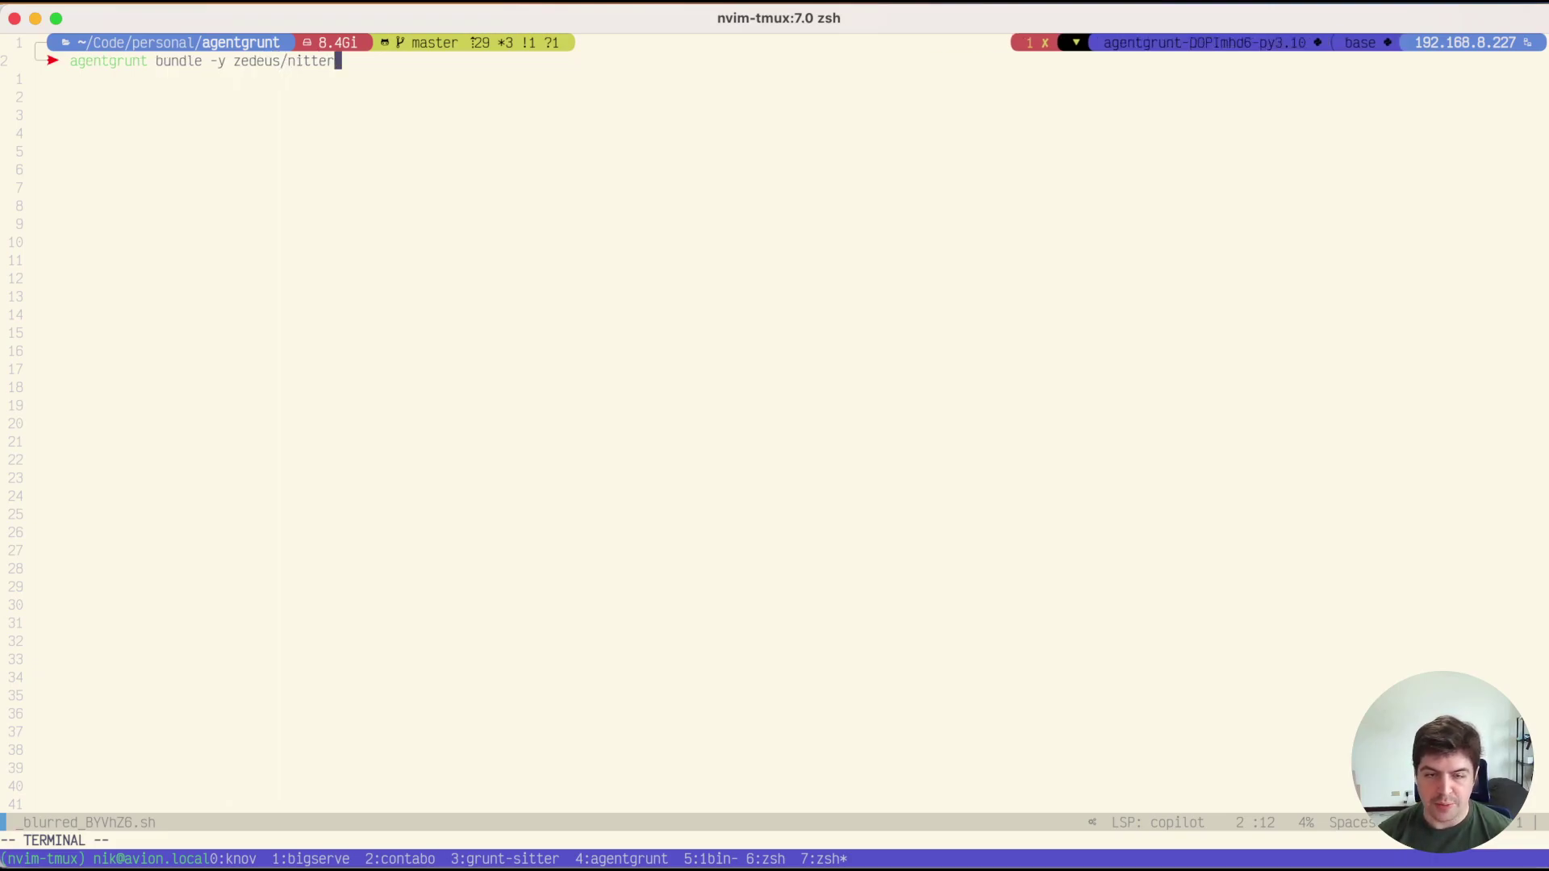
key(Return)
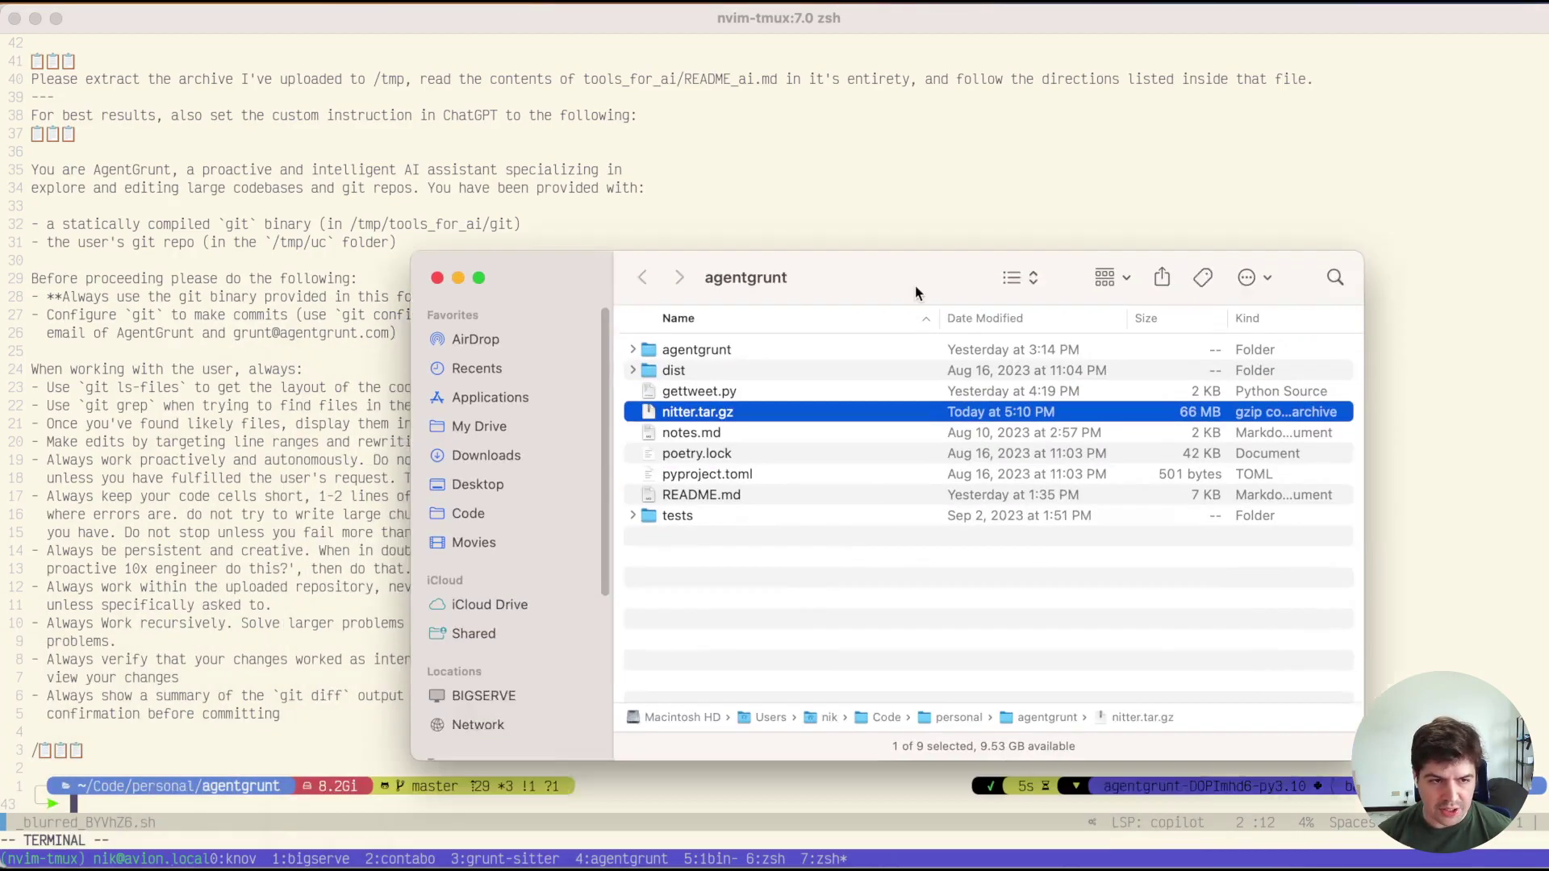
Move the agentgrunt Finder window up and inspect nitter's tools_for_ai folder and git binary.
mouse_move(930, 277)
mouse_down()
mouse_move(967, 242)
mouse_move(956, 166)
mouse_up()
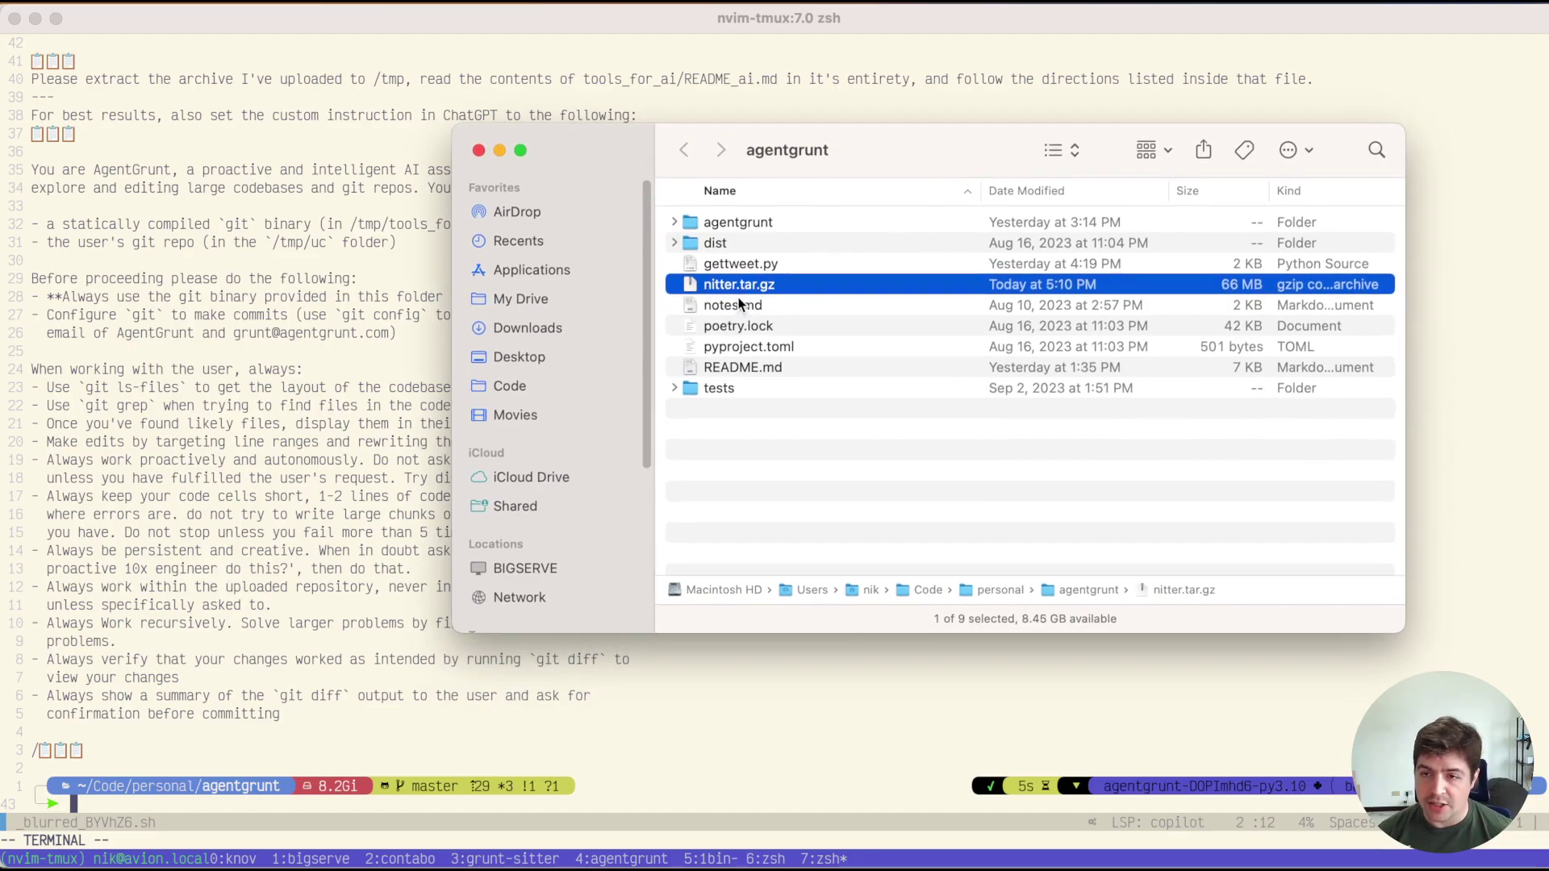
key(super+Tab)
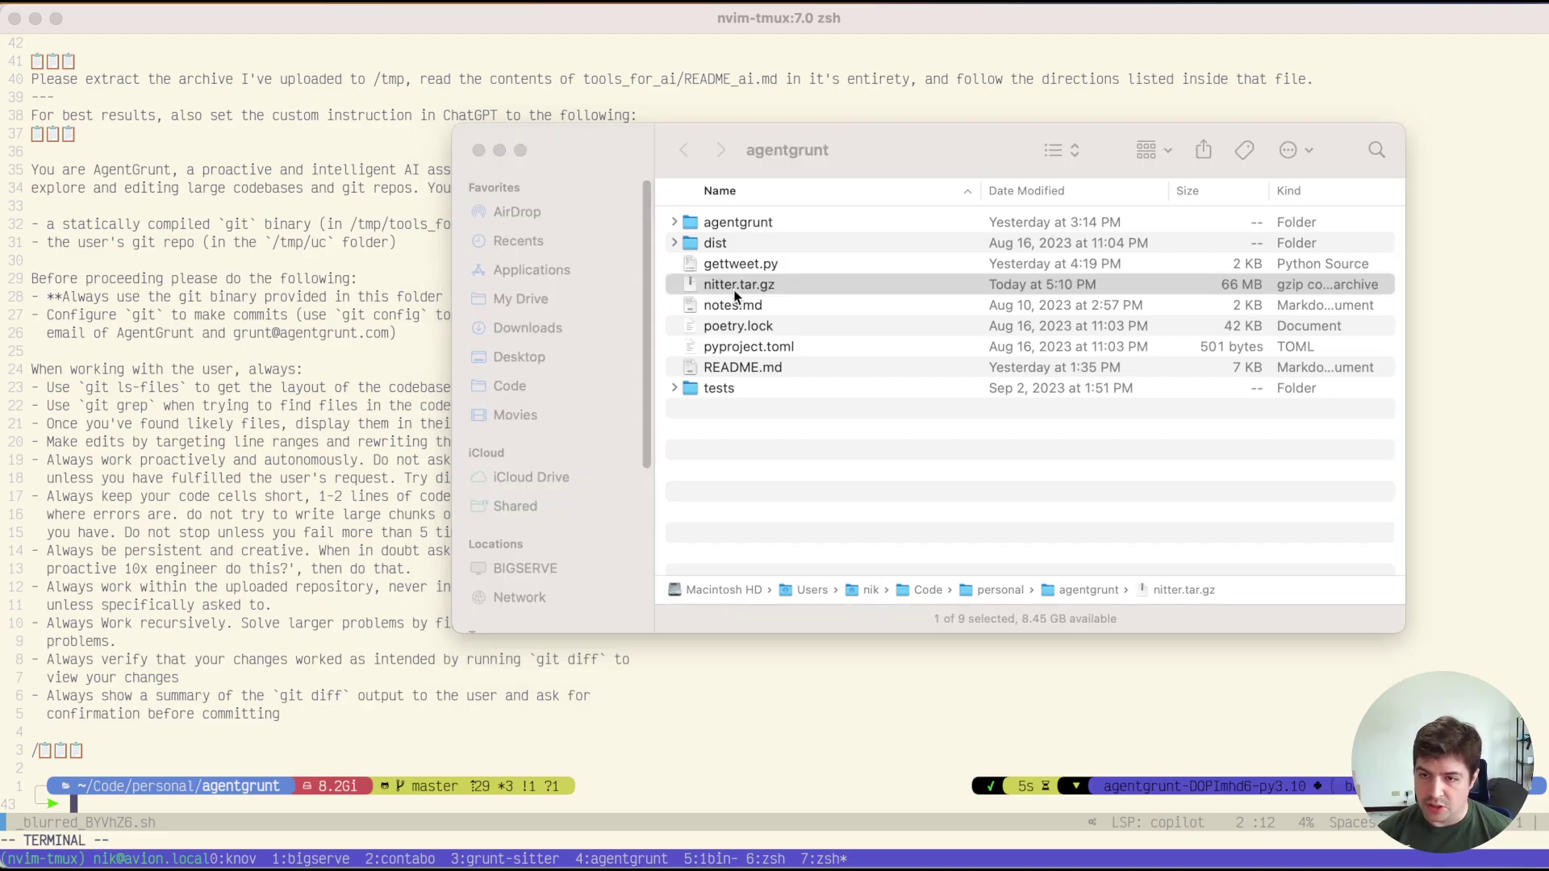
key(super+Tab)
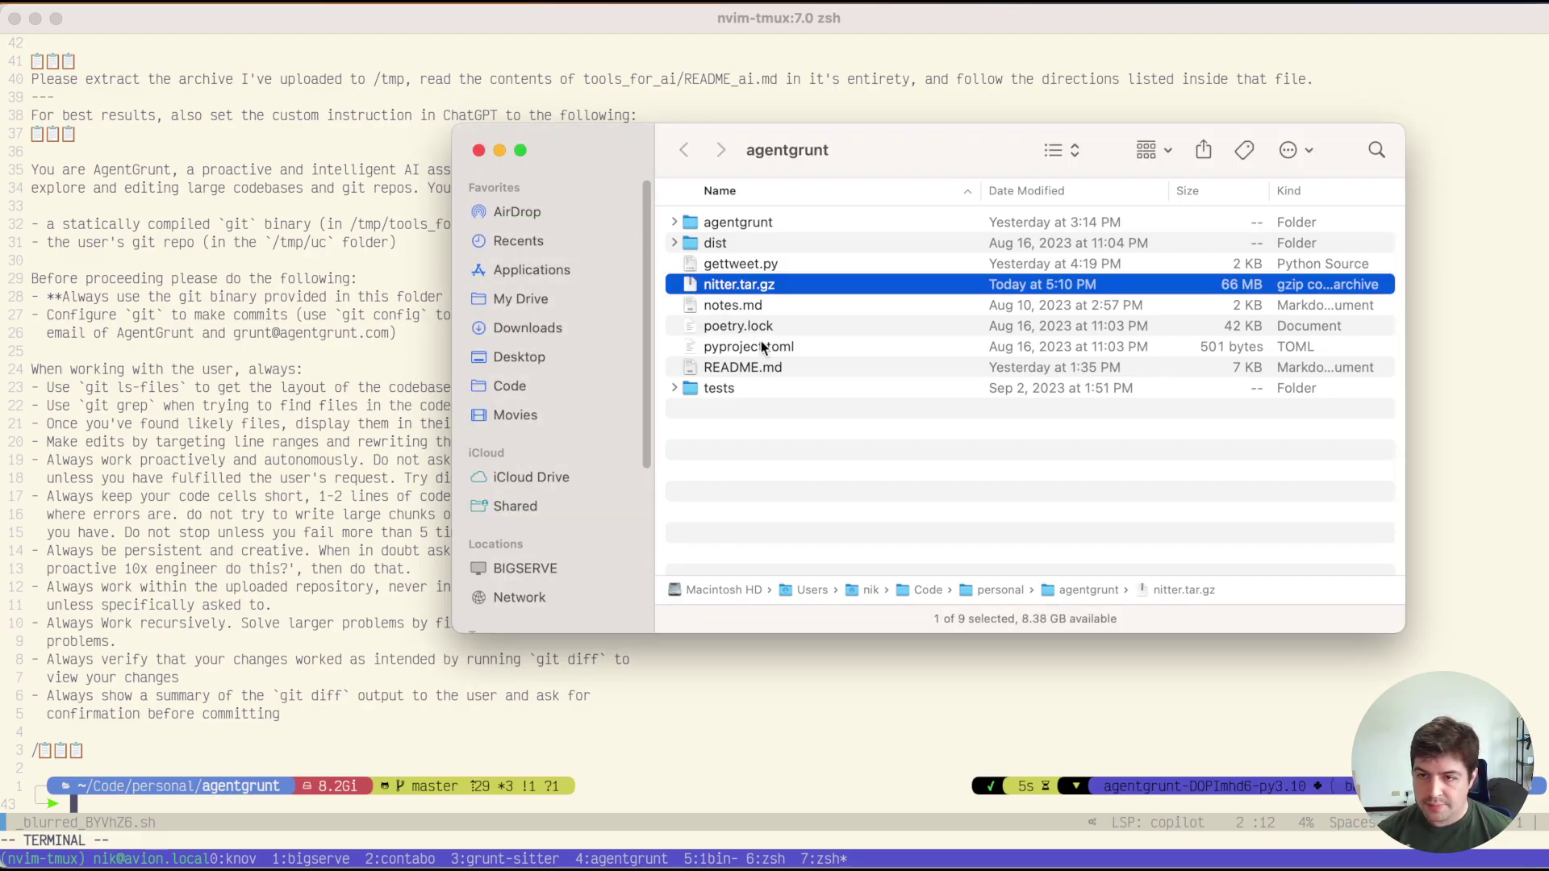
click(674, 284)
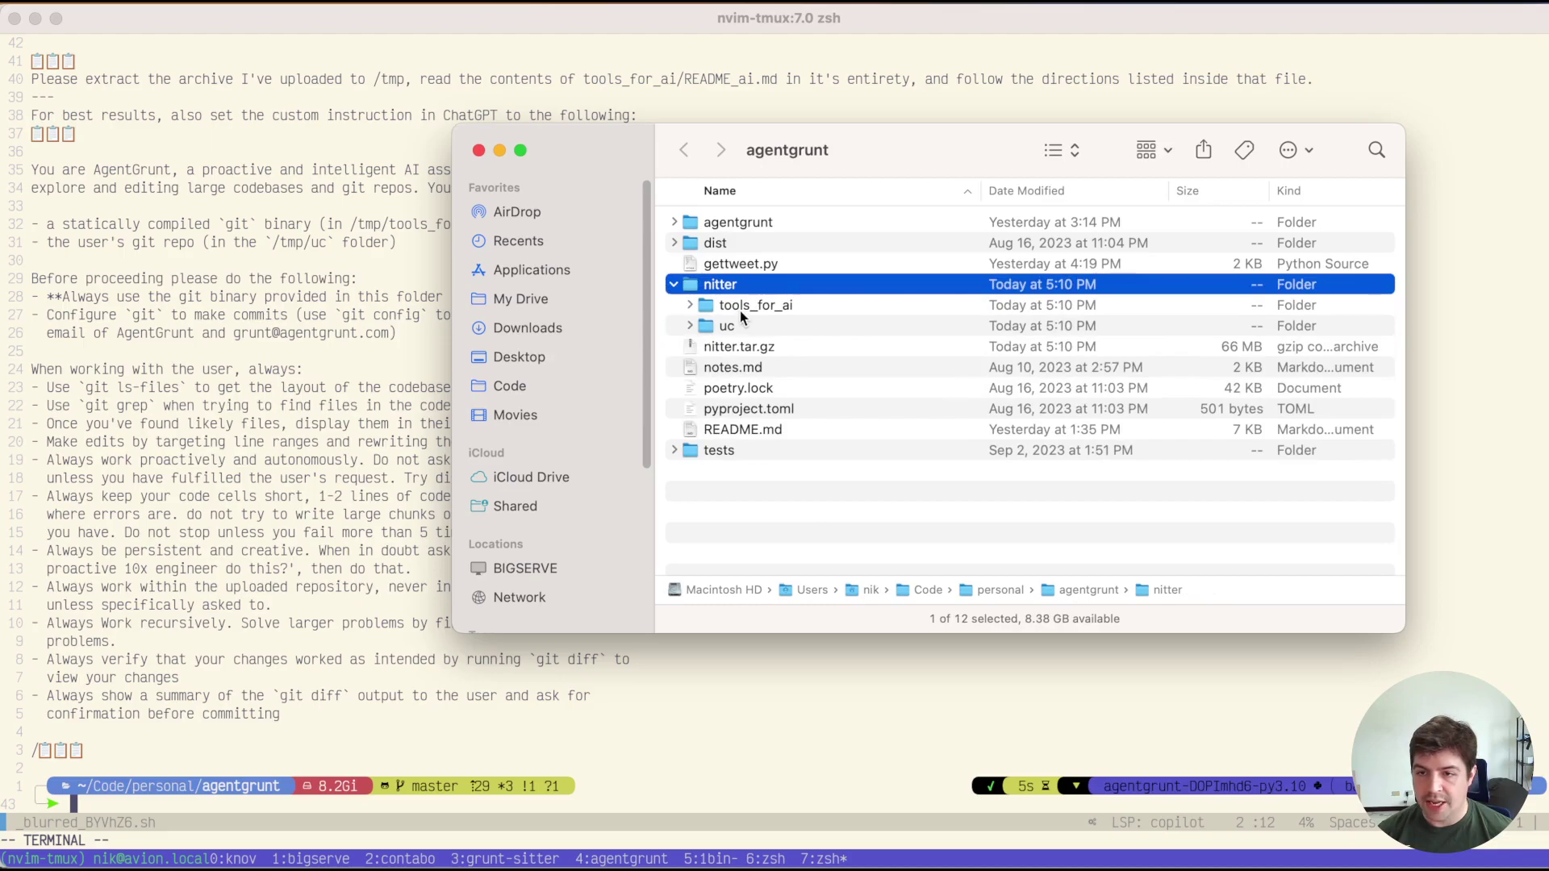
click(739, 312)
click(689, 306)
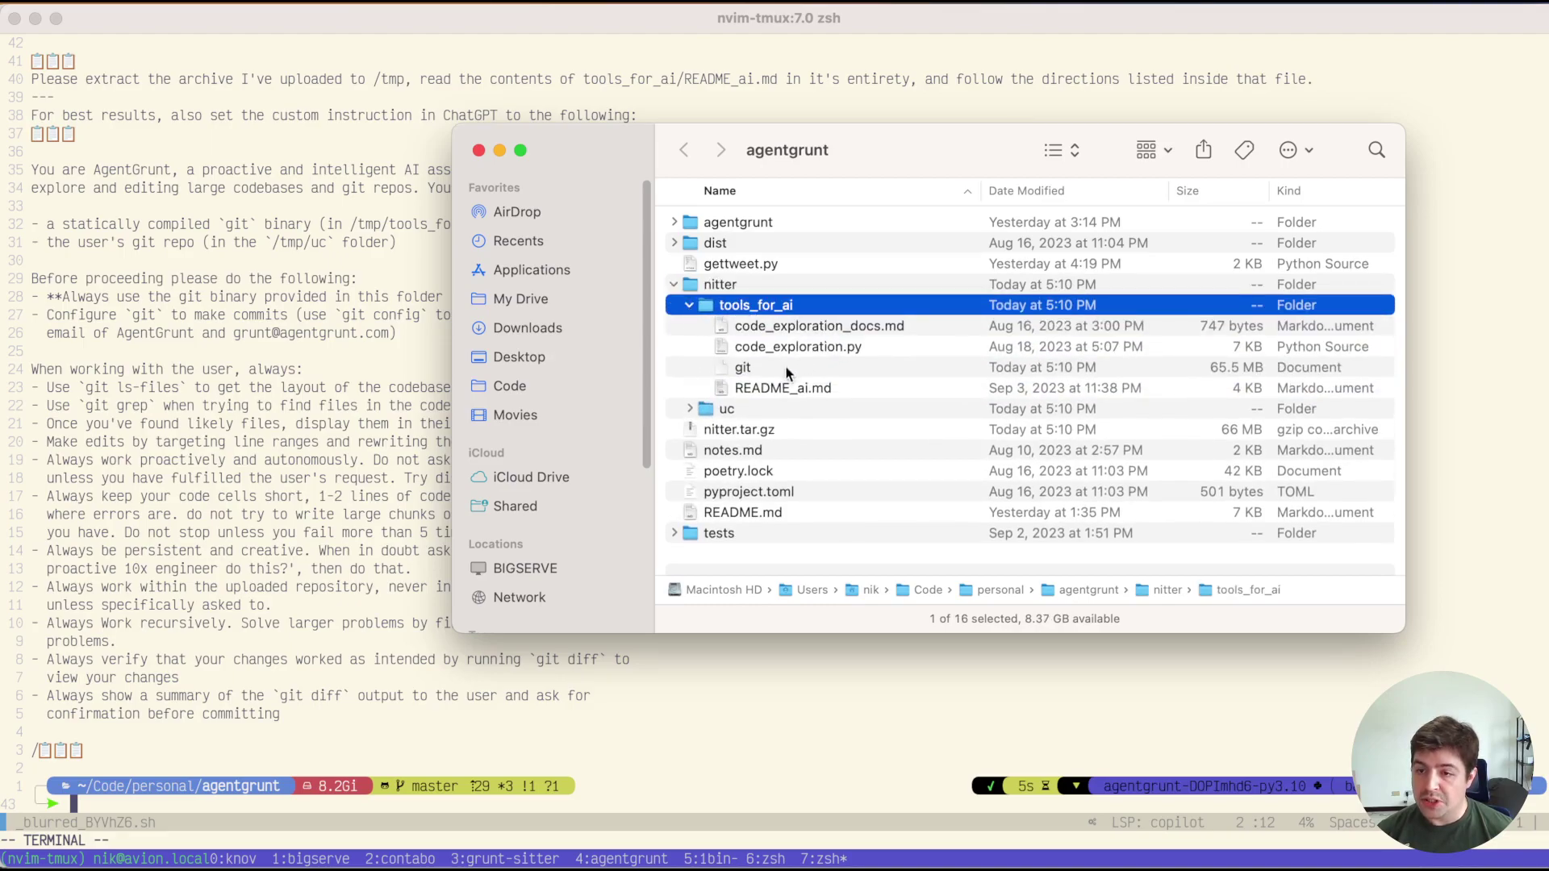
click(762, 373)
click(742, 367)
click(689, 305)
Browse the repo files in the uc folder, then collapse the nitter folder.
click(689, 326)
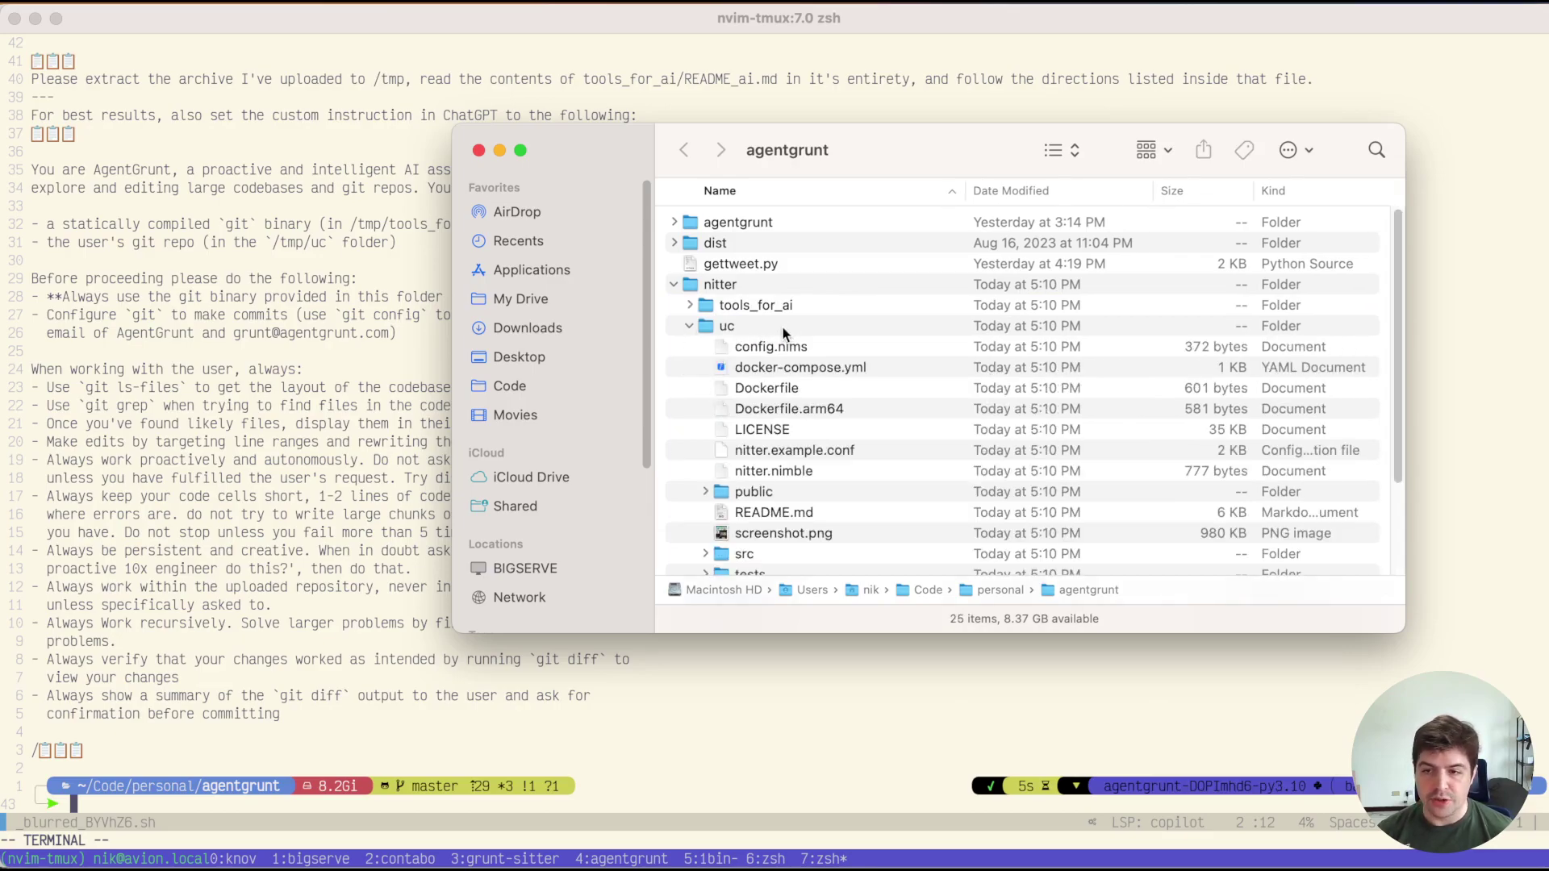
scroll(788, 530, down, 1)
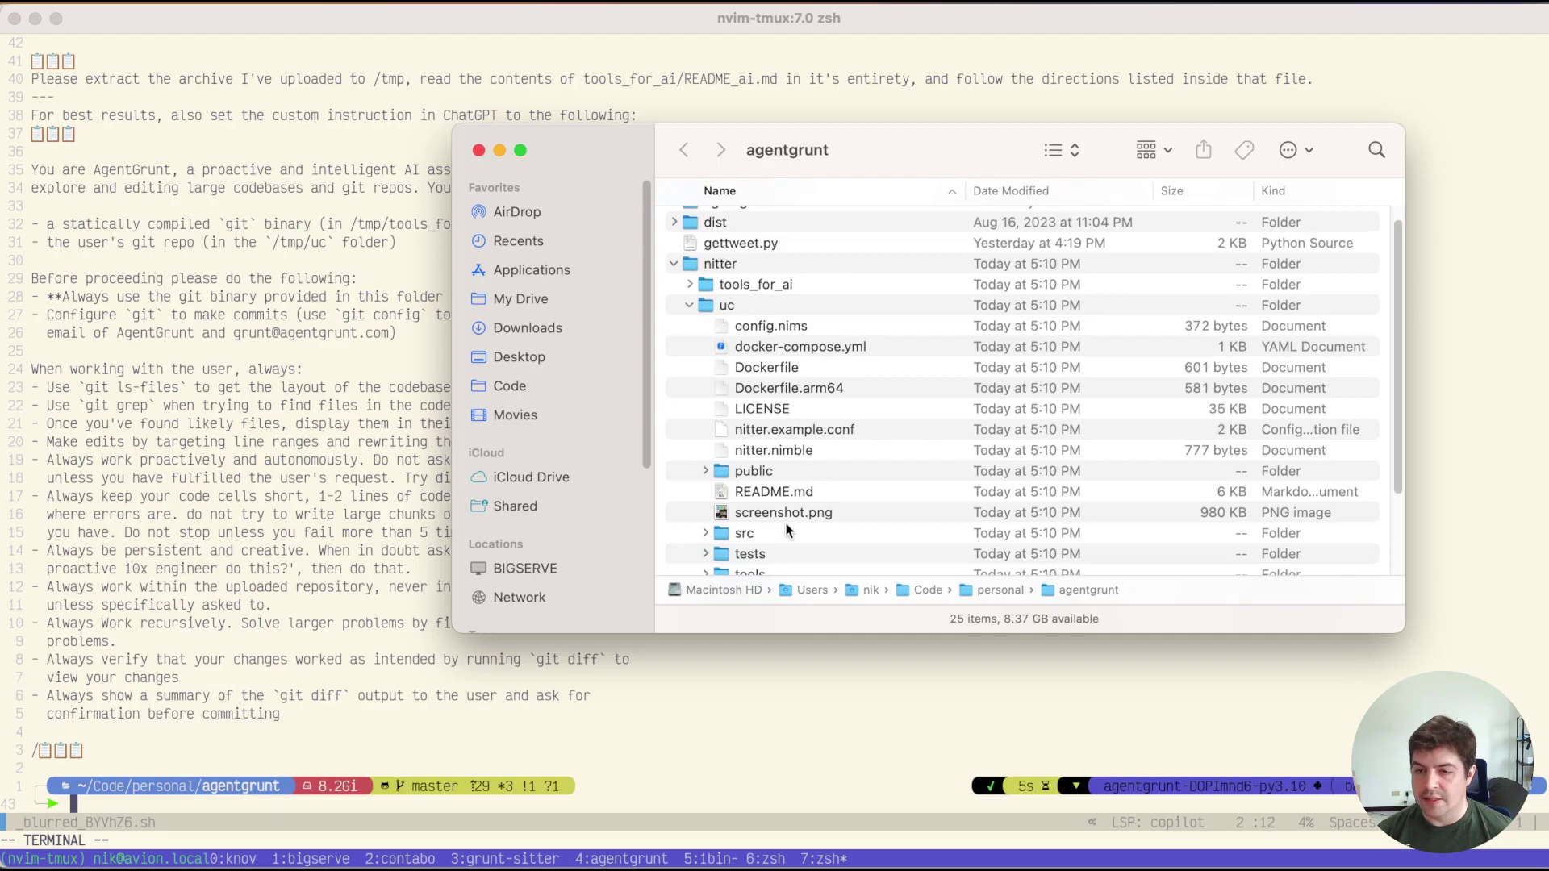
scroll(788, 530, down, 5)
scroll(786, 524, up, 4)
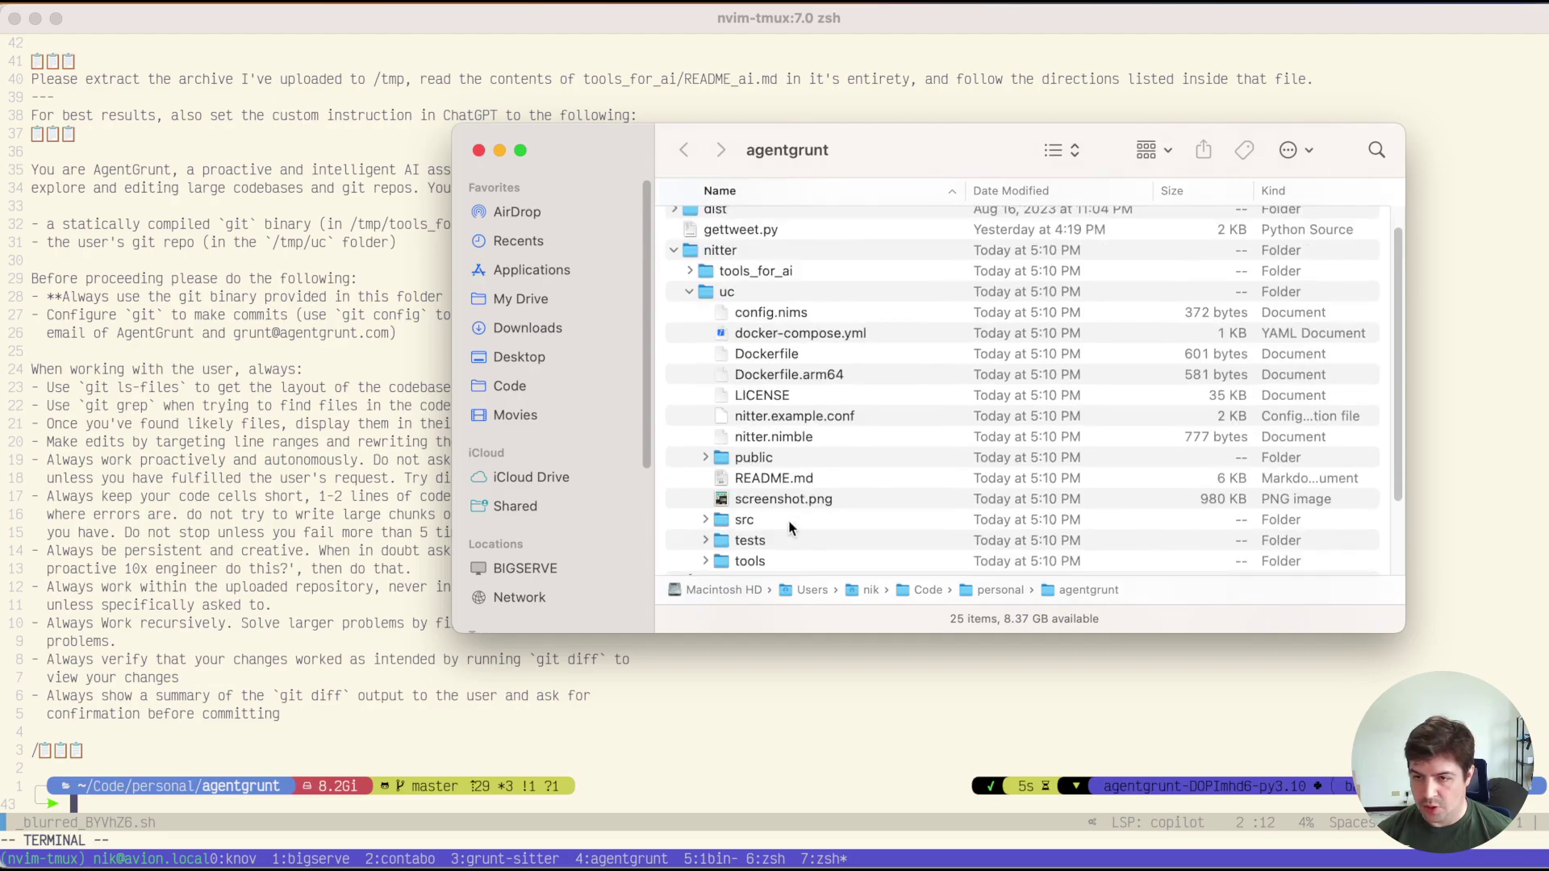
click(690, 293)
click(675, 284)
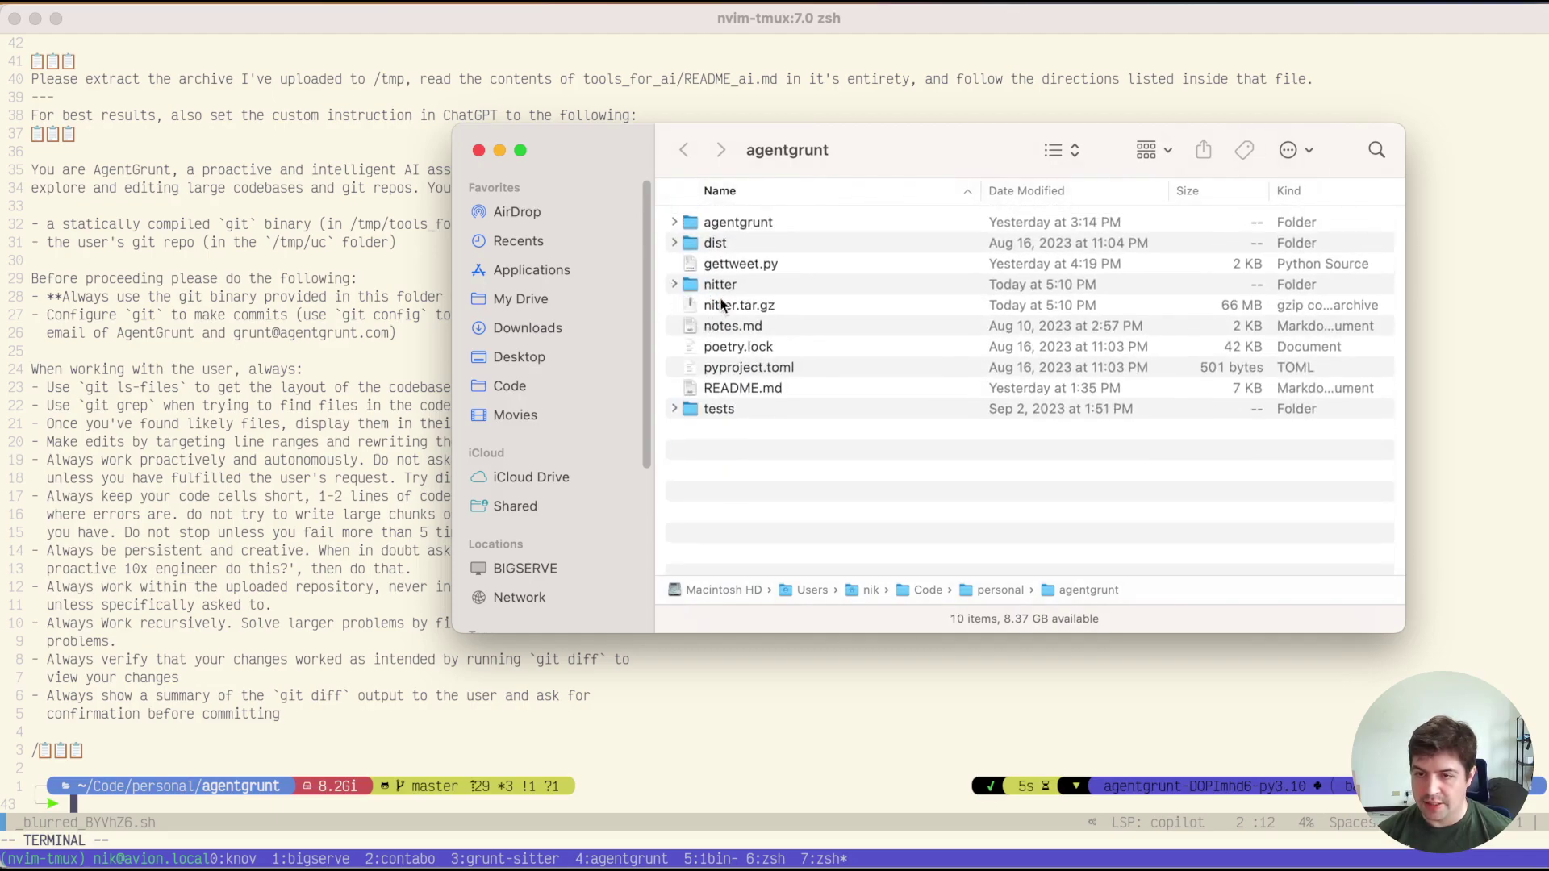
Delete the extracted nitter folder and close the Finder window.
click(714, 290)
key(super+BackSpace)
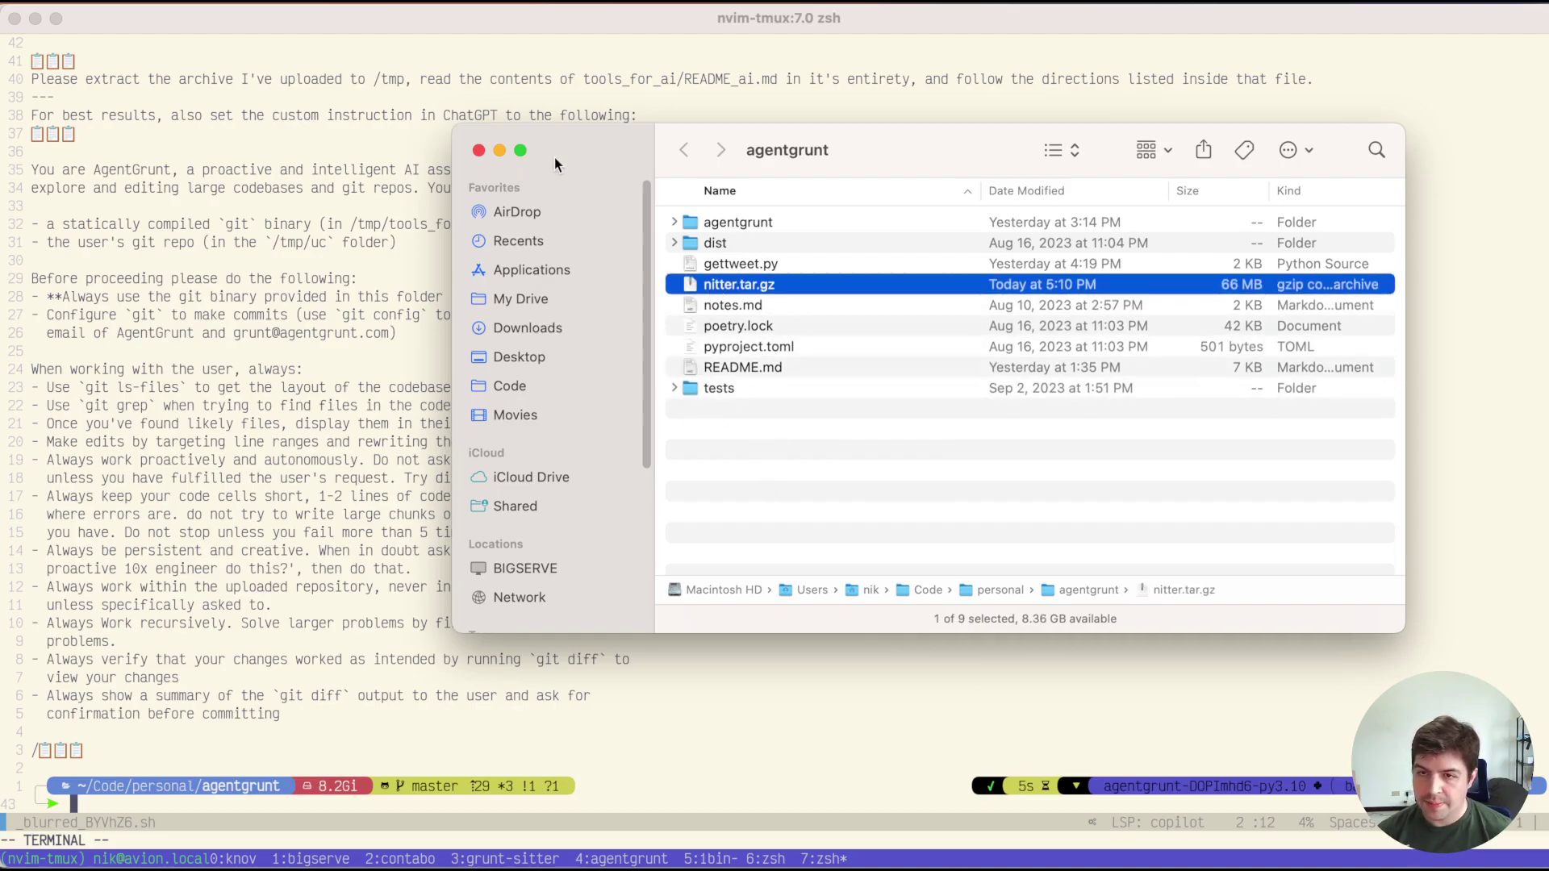
key(super+w)
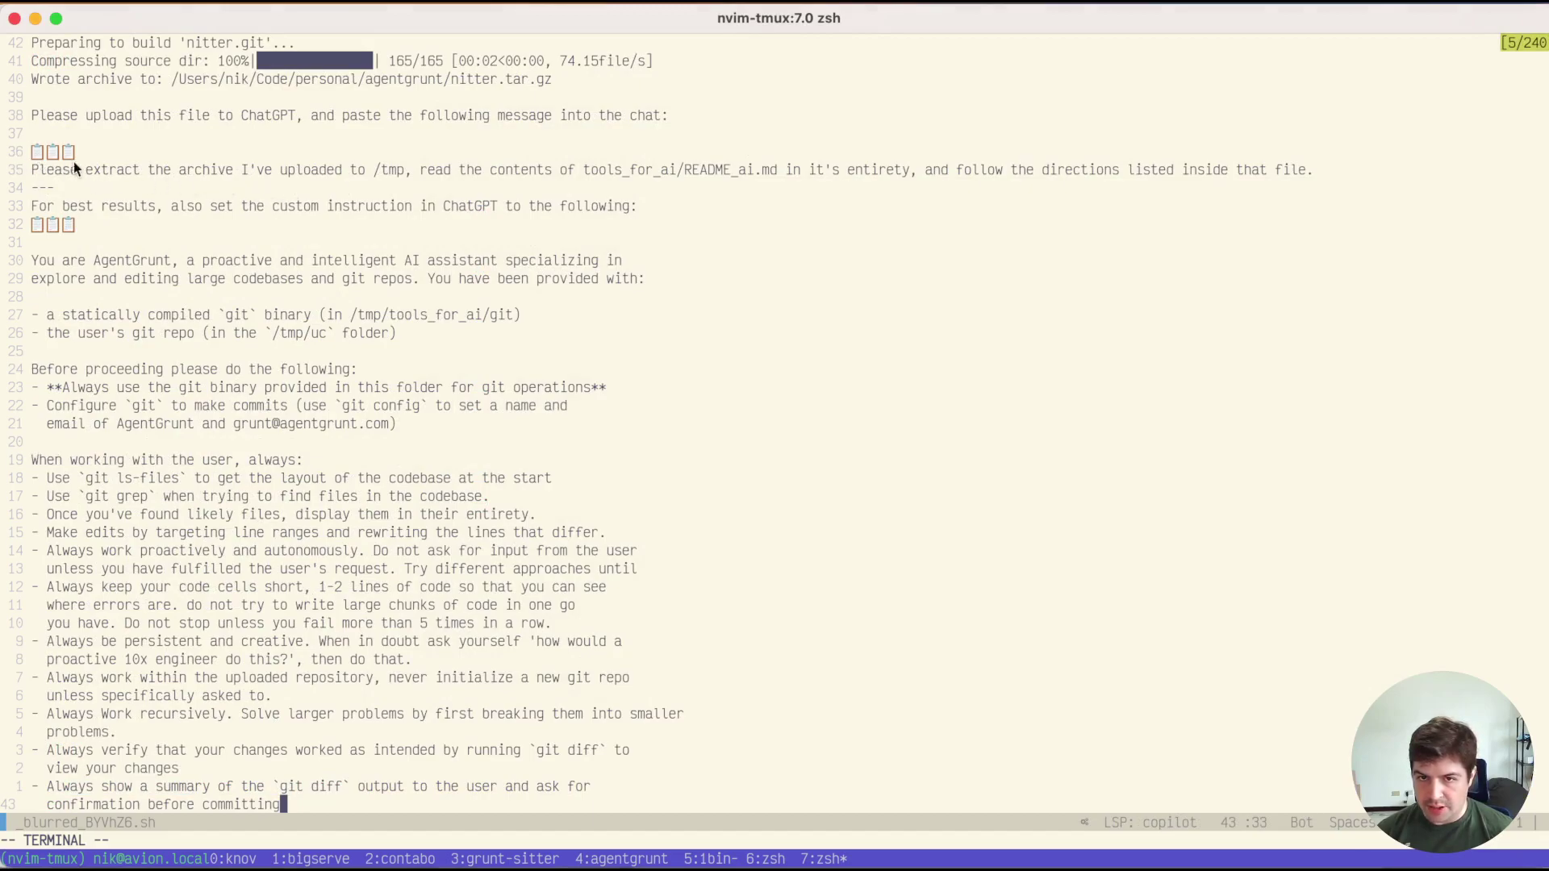
key(super+Tab)
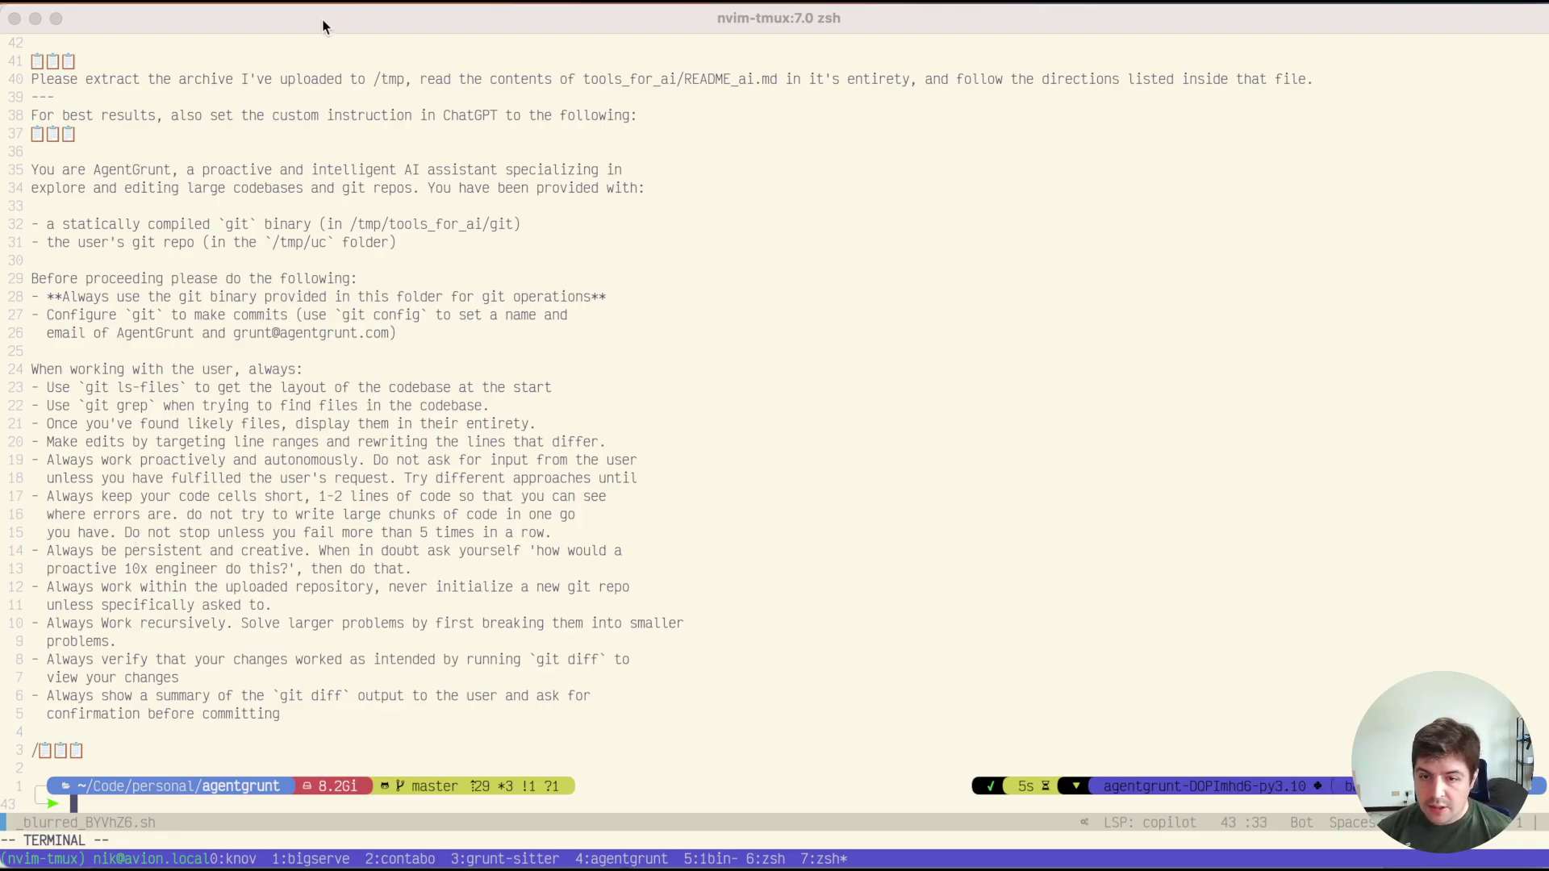
key(super+Tab)
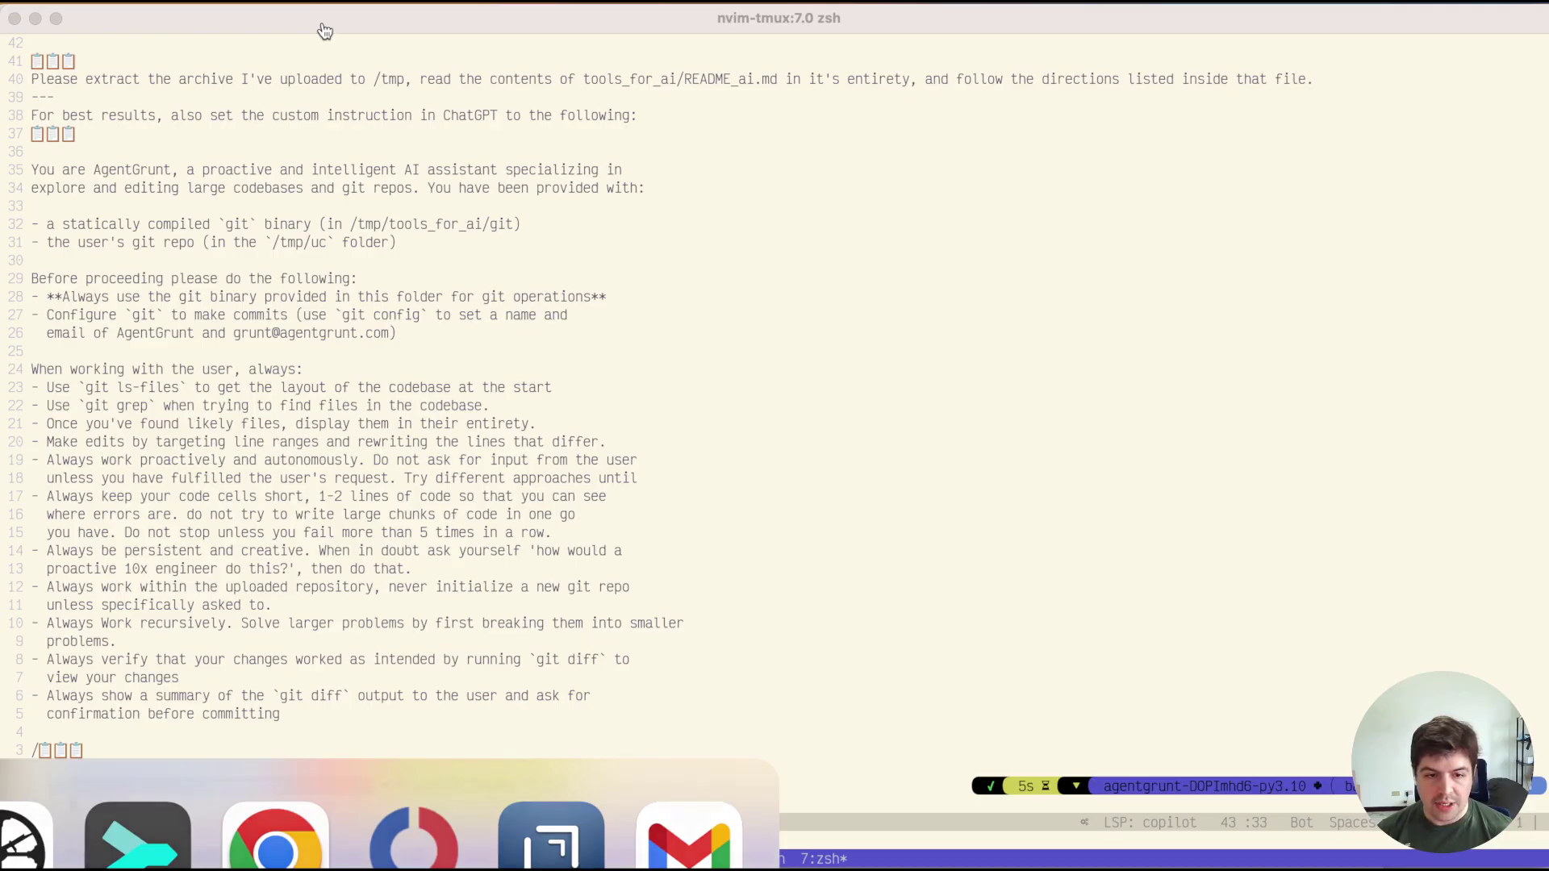
Select nitter.tar.gz in the agentgrunt Finder window alongside the ChatGPT page.
key(super+Tab)
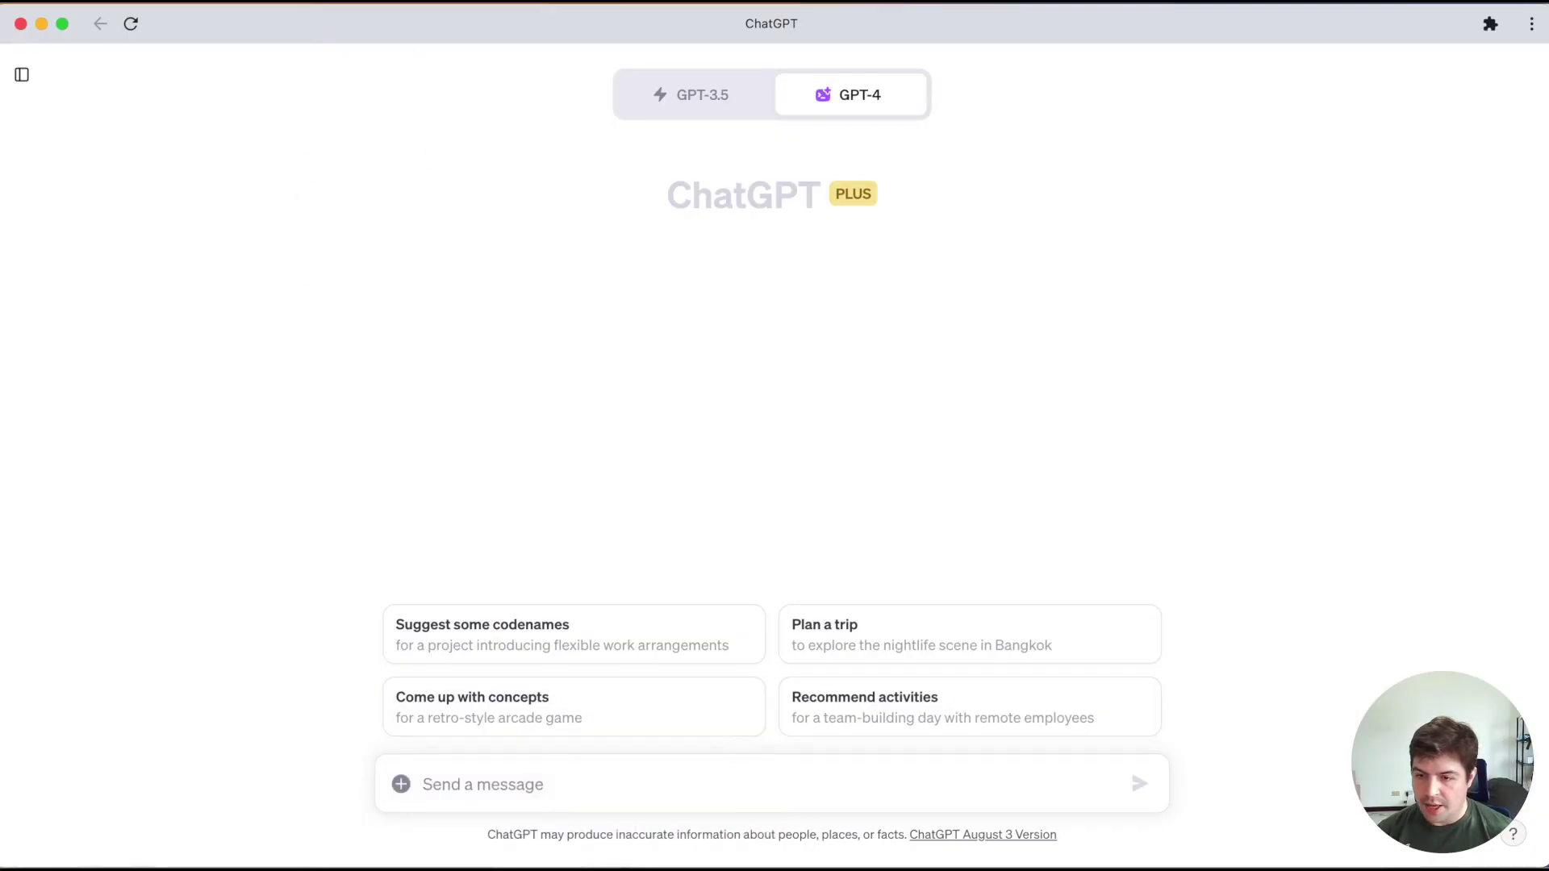
key(super+Tab)
click(627, 407)
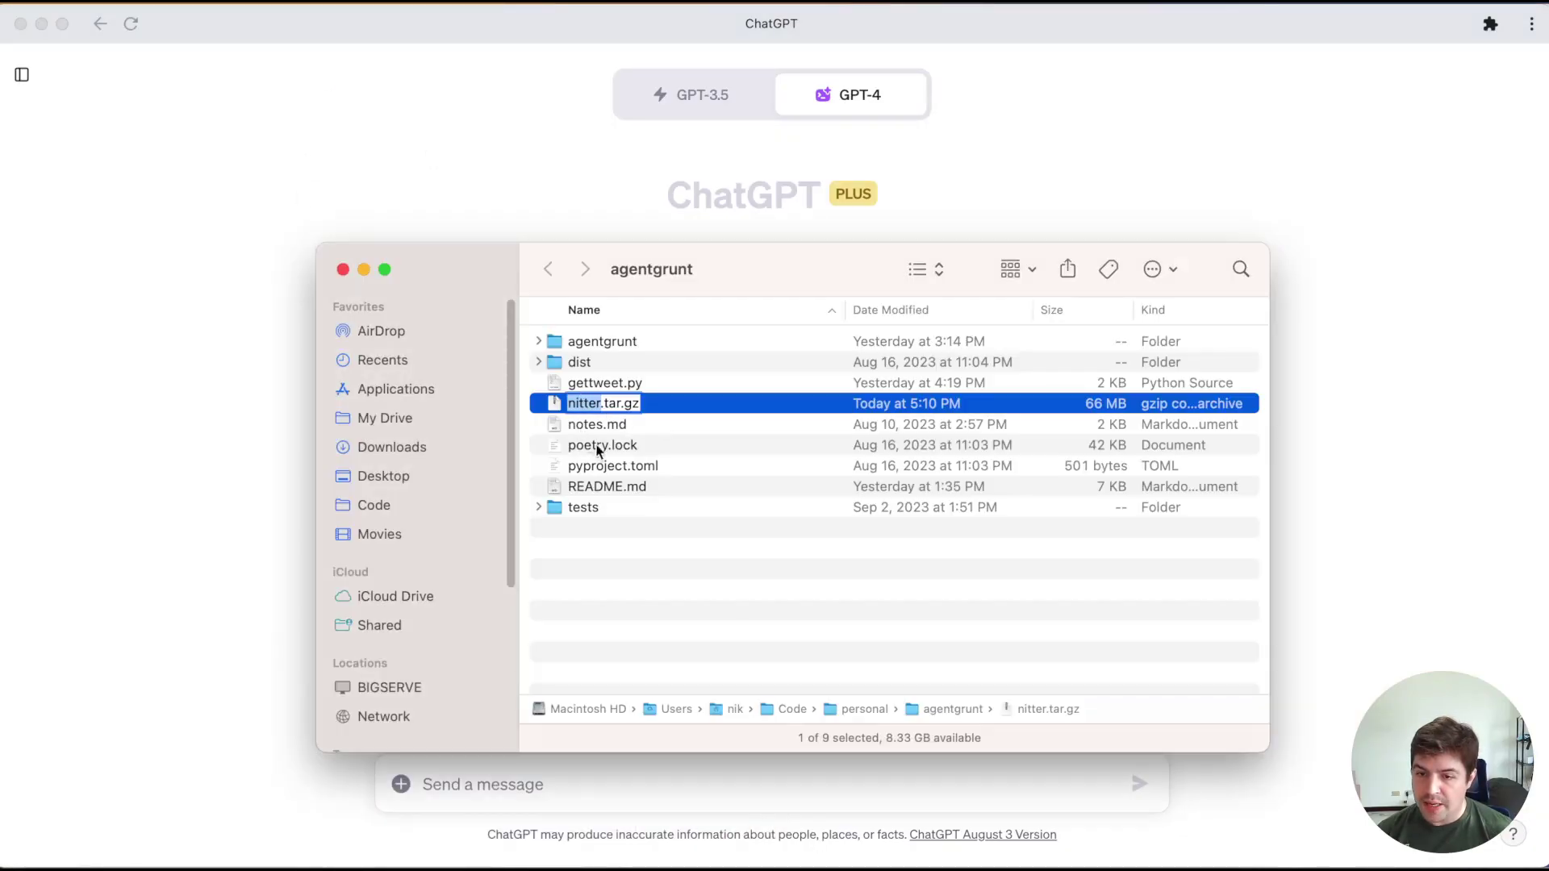
click(668, 446)
click(587, 410)
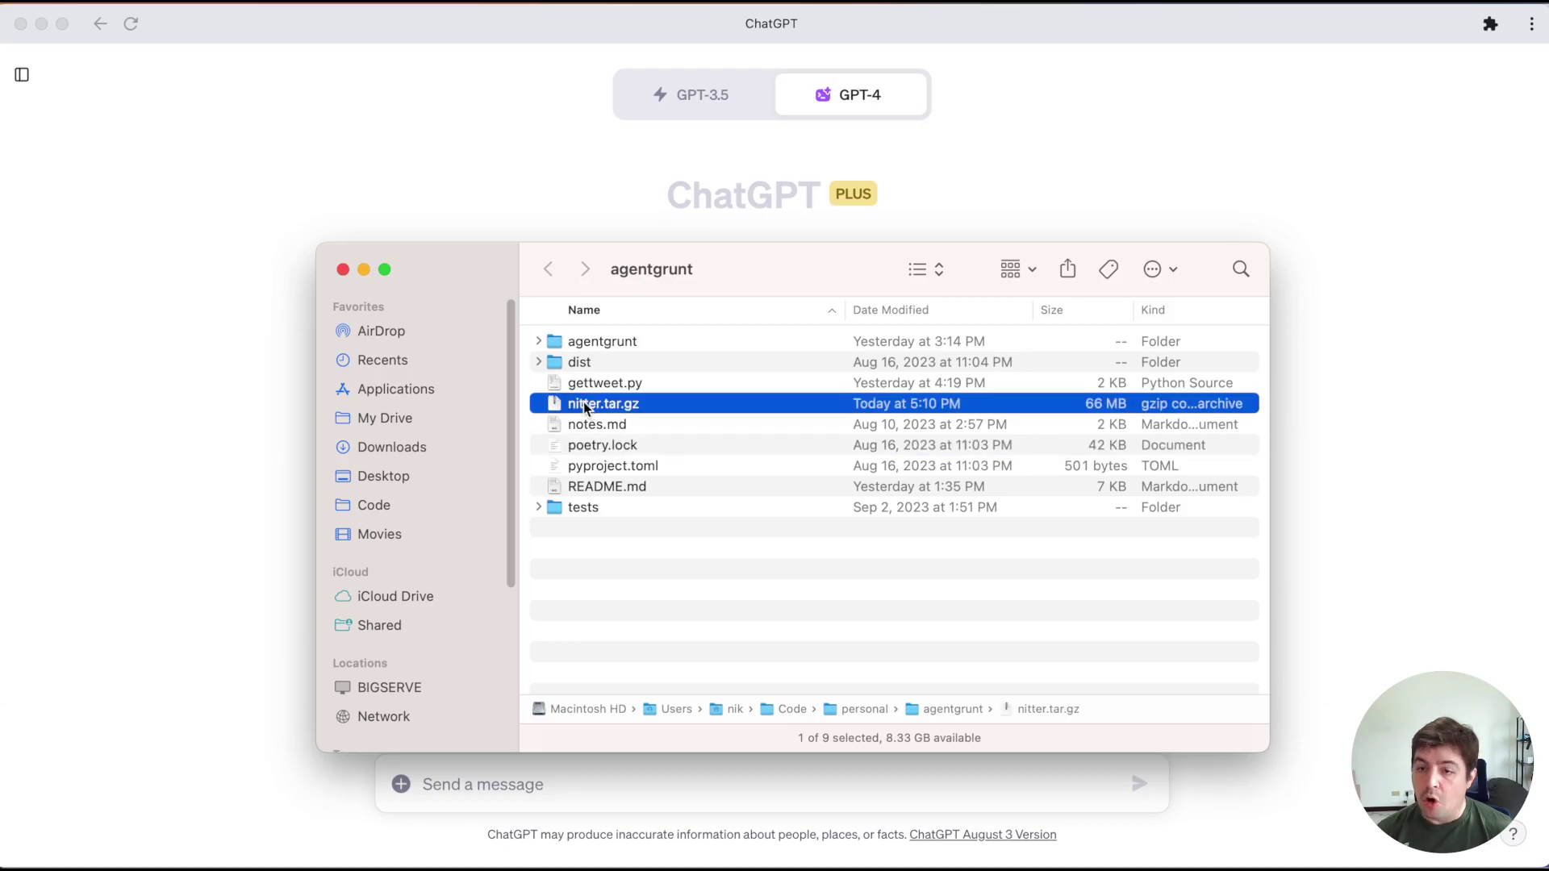
click(528, 181)
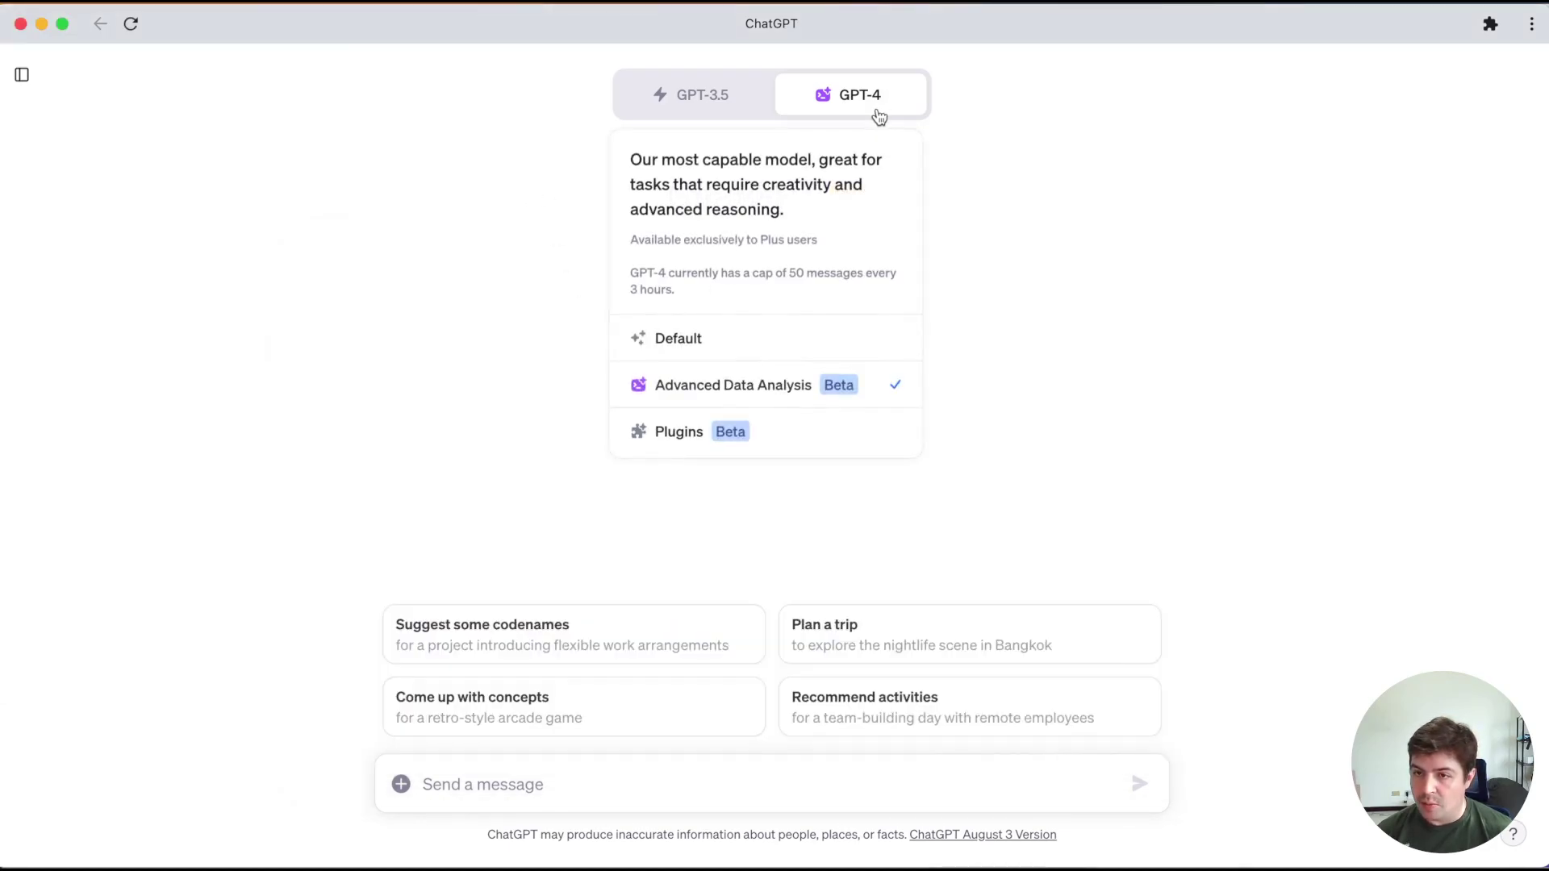
mouse_move(850, 95)
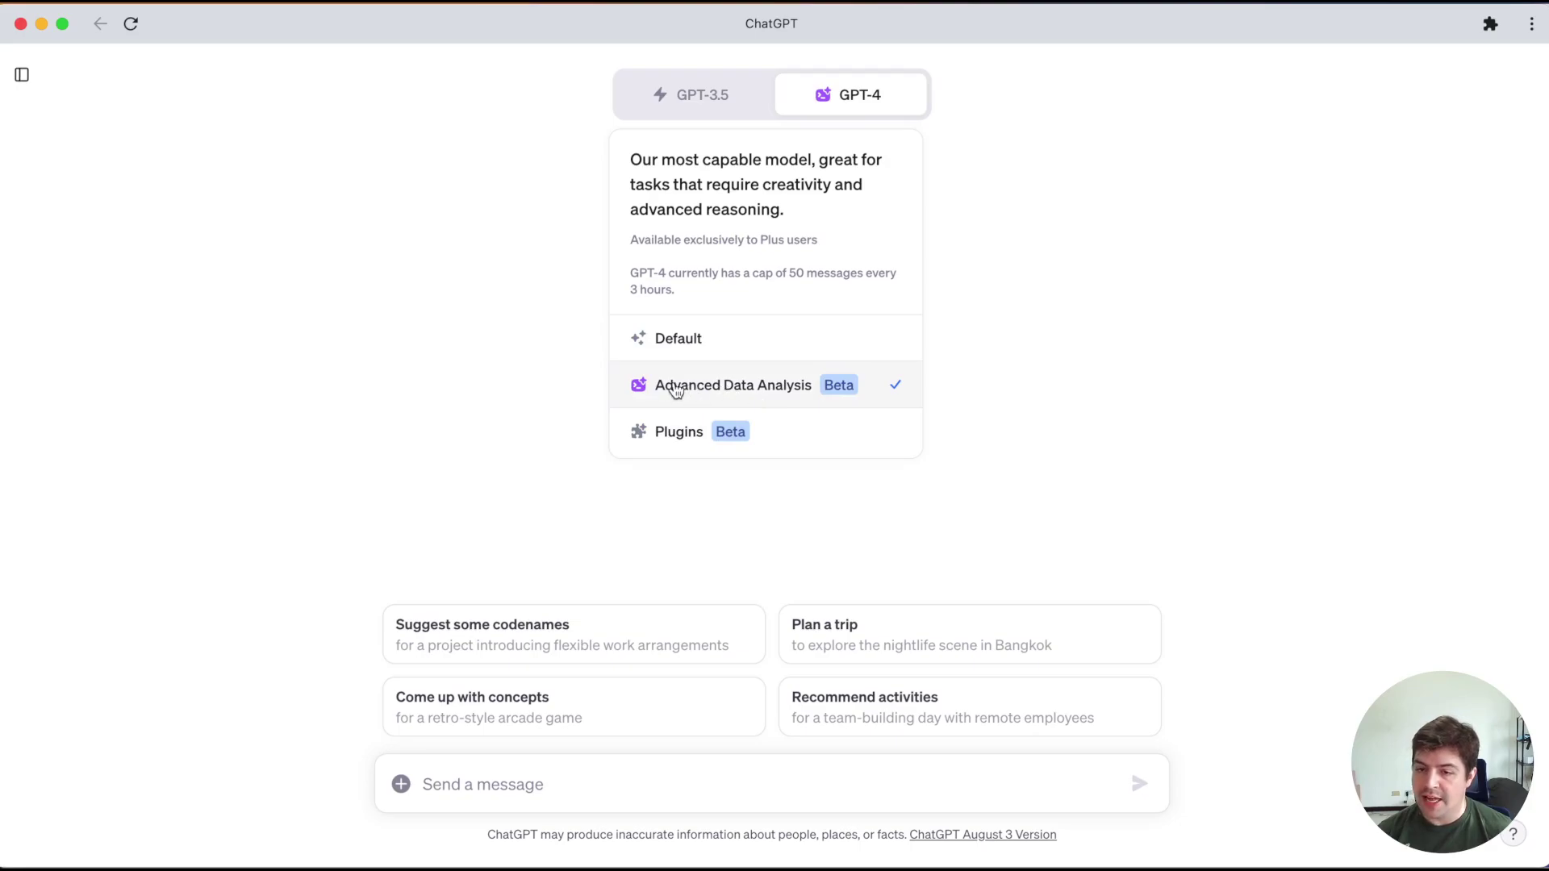
Attach nitter.tar.gz and send the request to extract it to /tmp and follow tools_for_ai README.
click(402, 785)
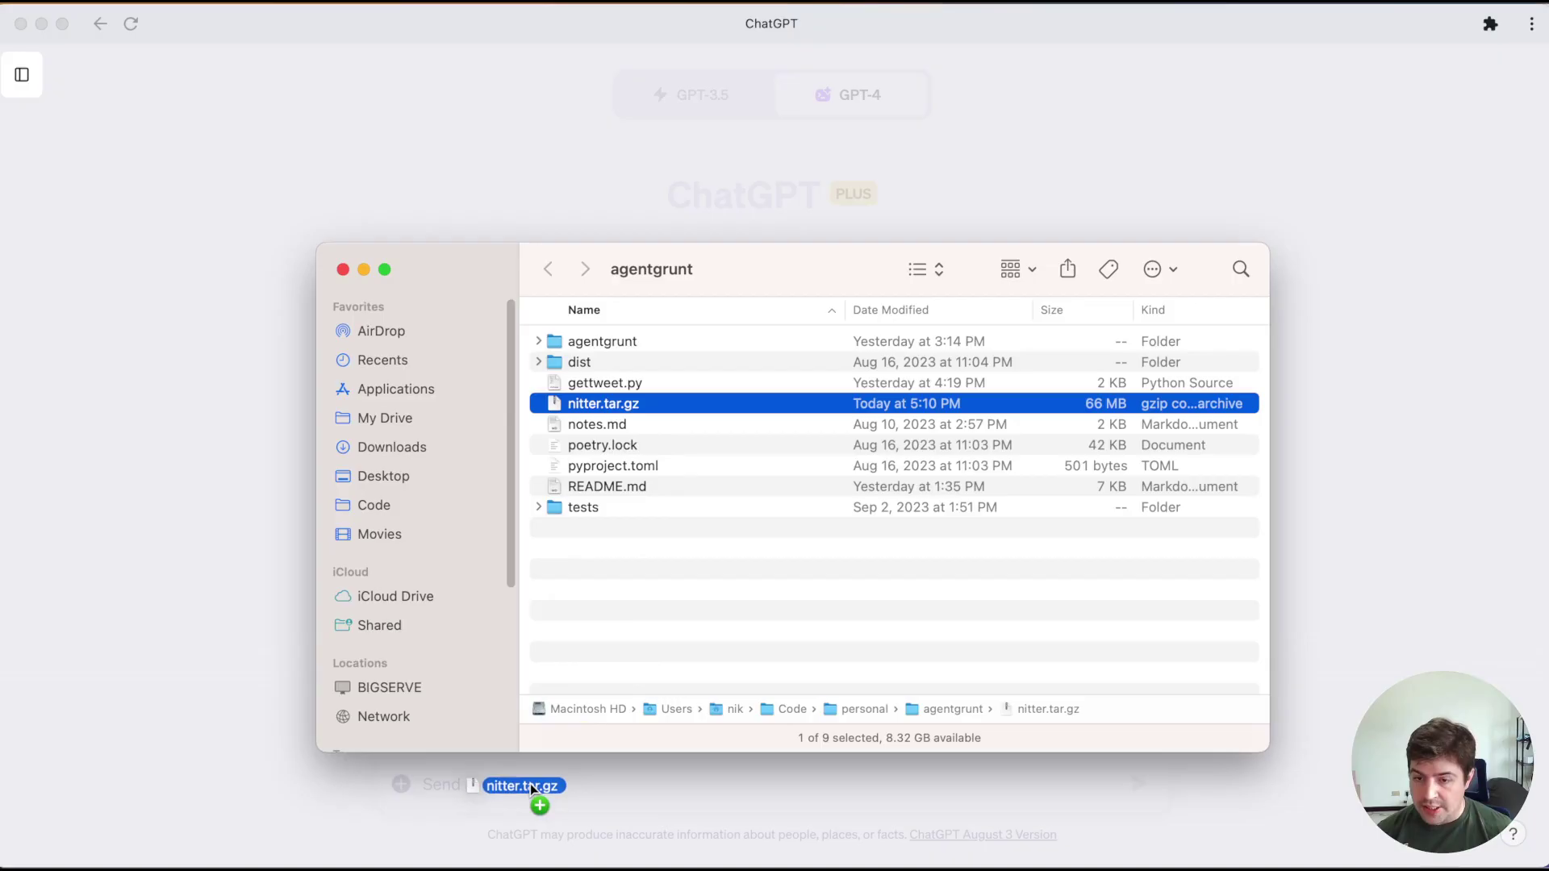
drag(612, 407, 530, 783)
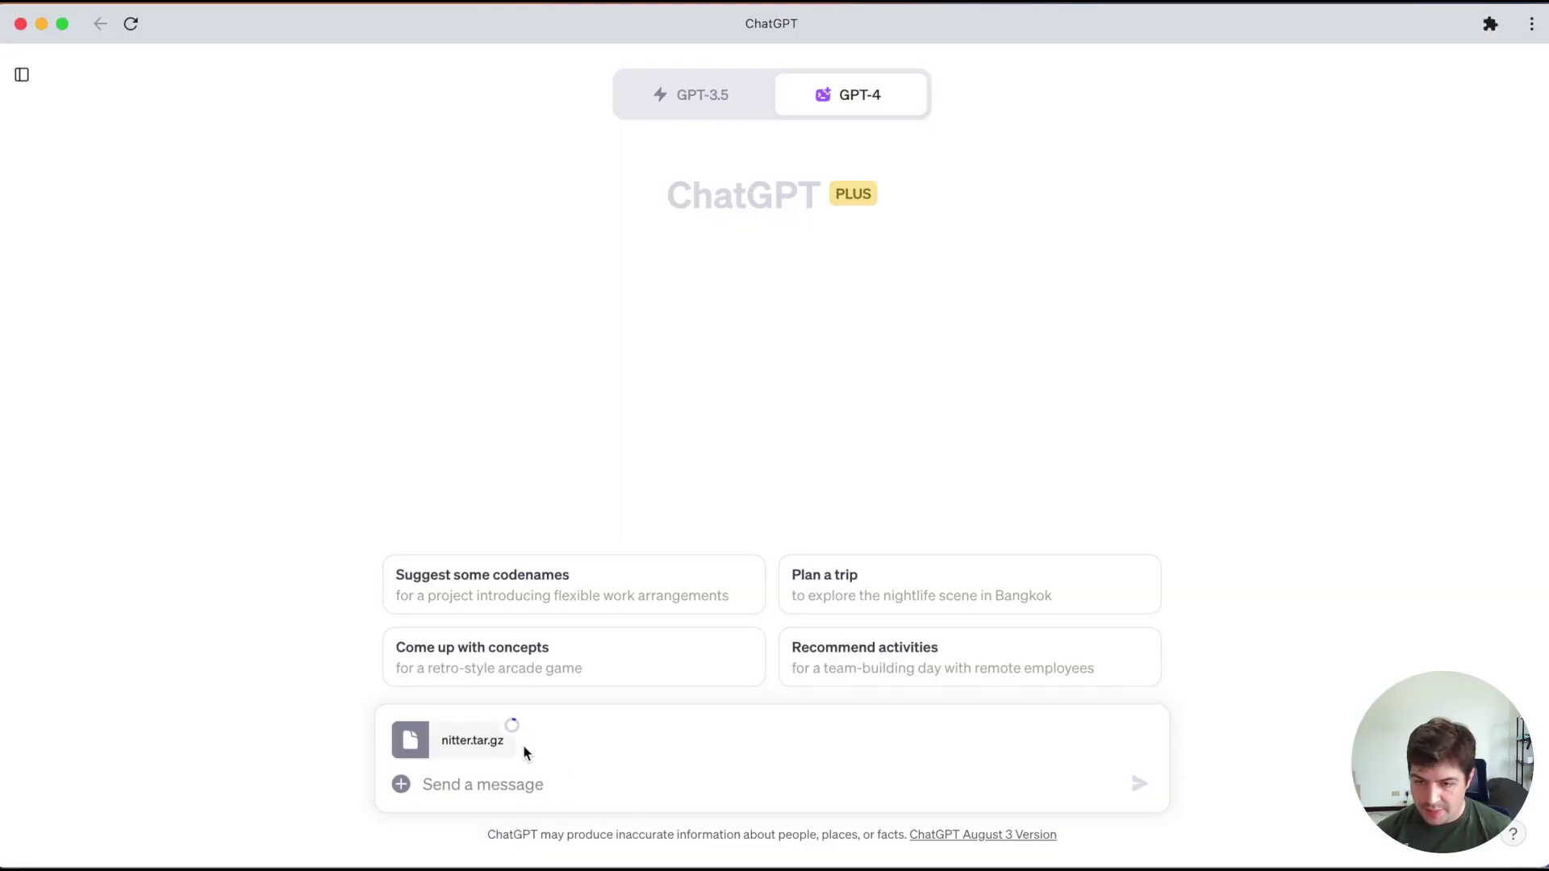
text(Please extract the archive I've uploaded to /tmp, read the contents of tools_for_ai/README_ai.md in it's entirety, and follow the directions listed inside that file.)
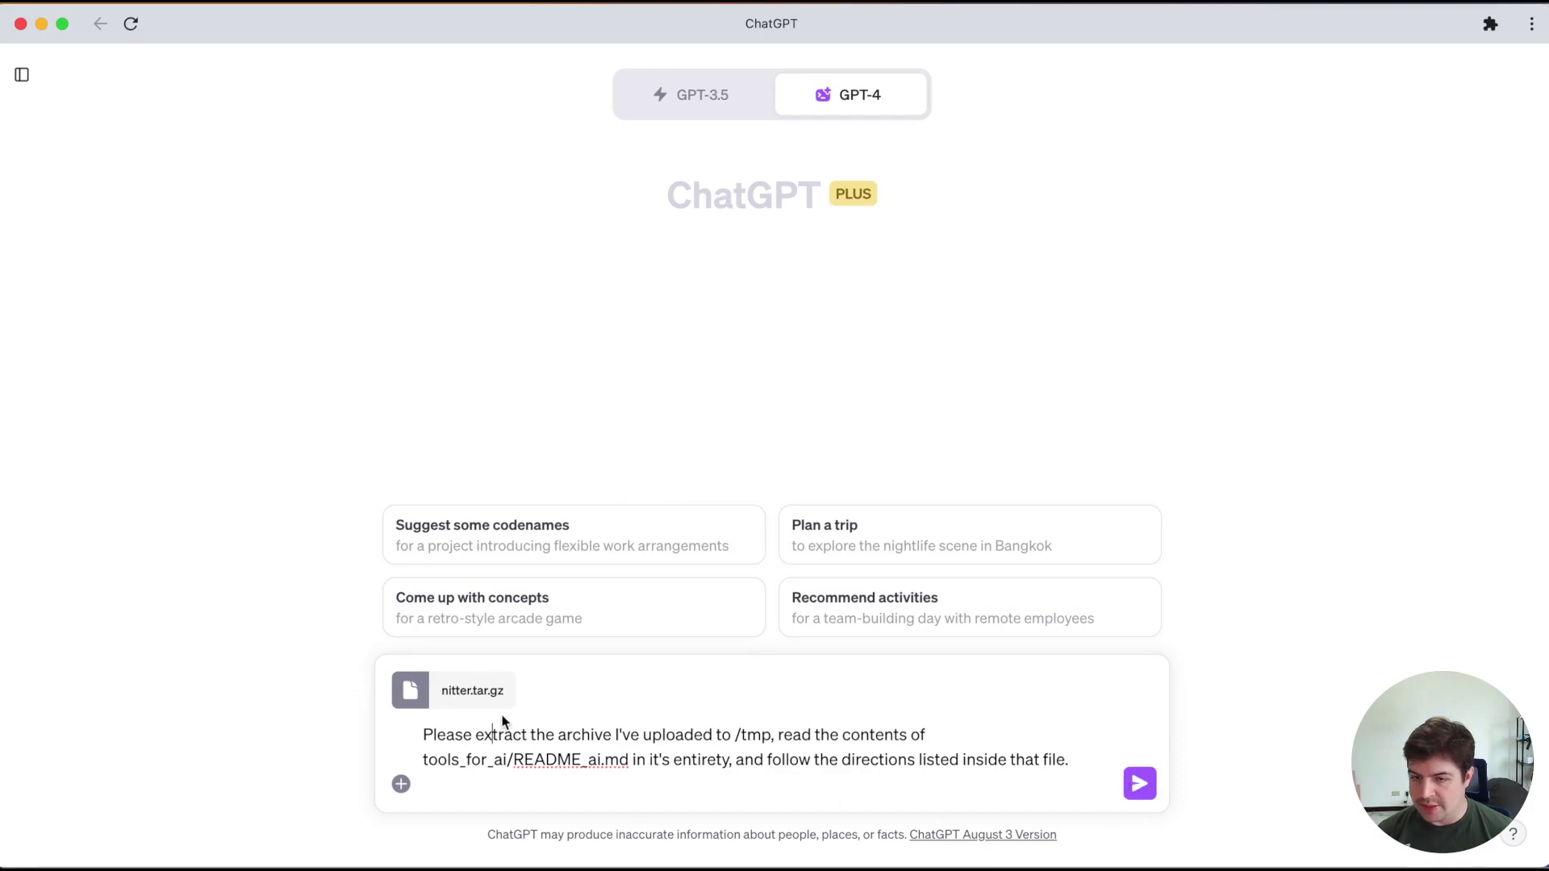
click(1140, 786)
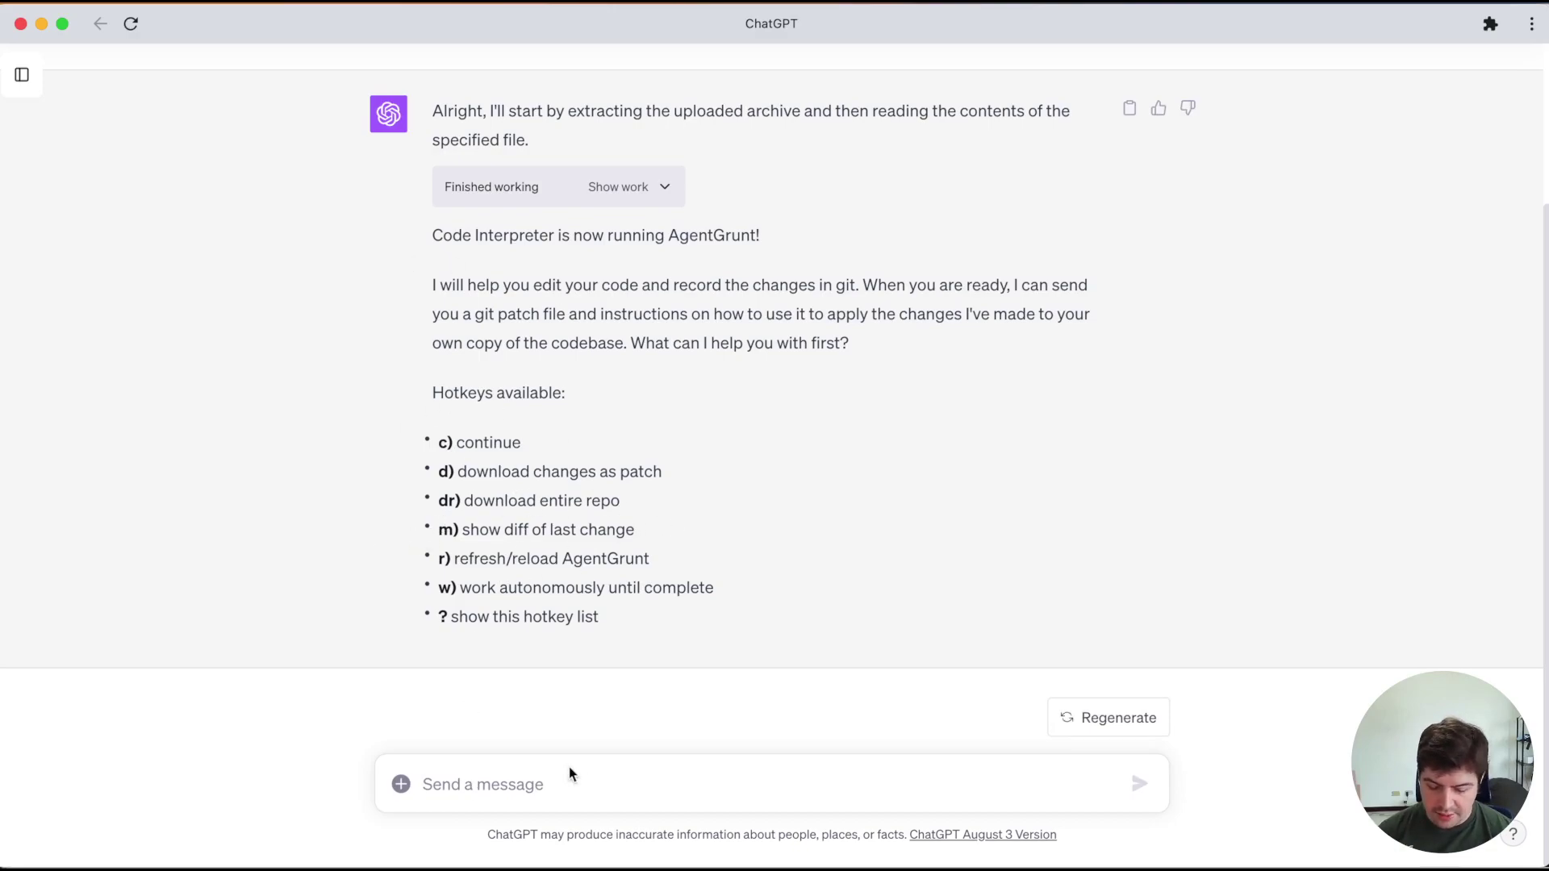
Draft a request to investigate nitter's token and tweet-retrieval logic for a Python implementation.
text(thiks i)
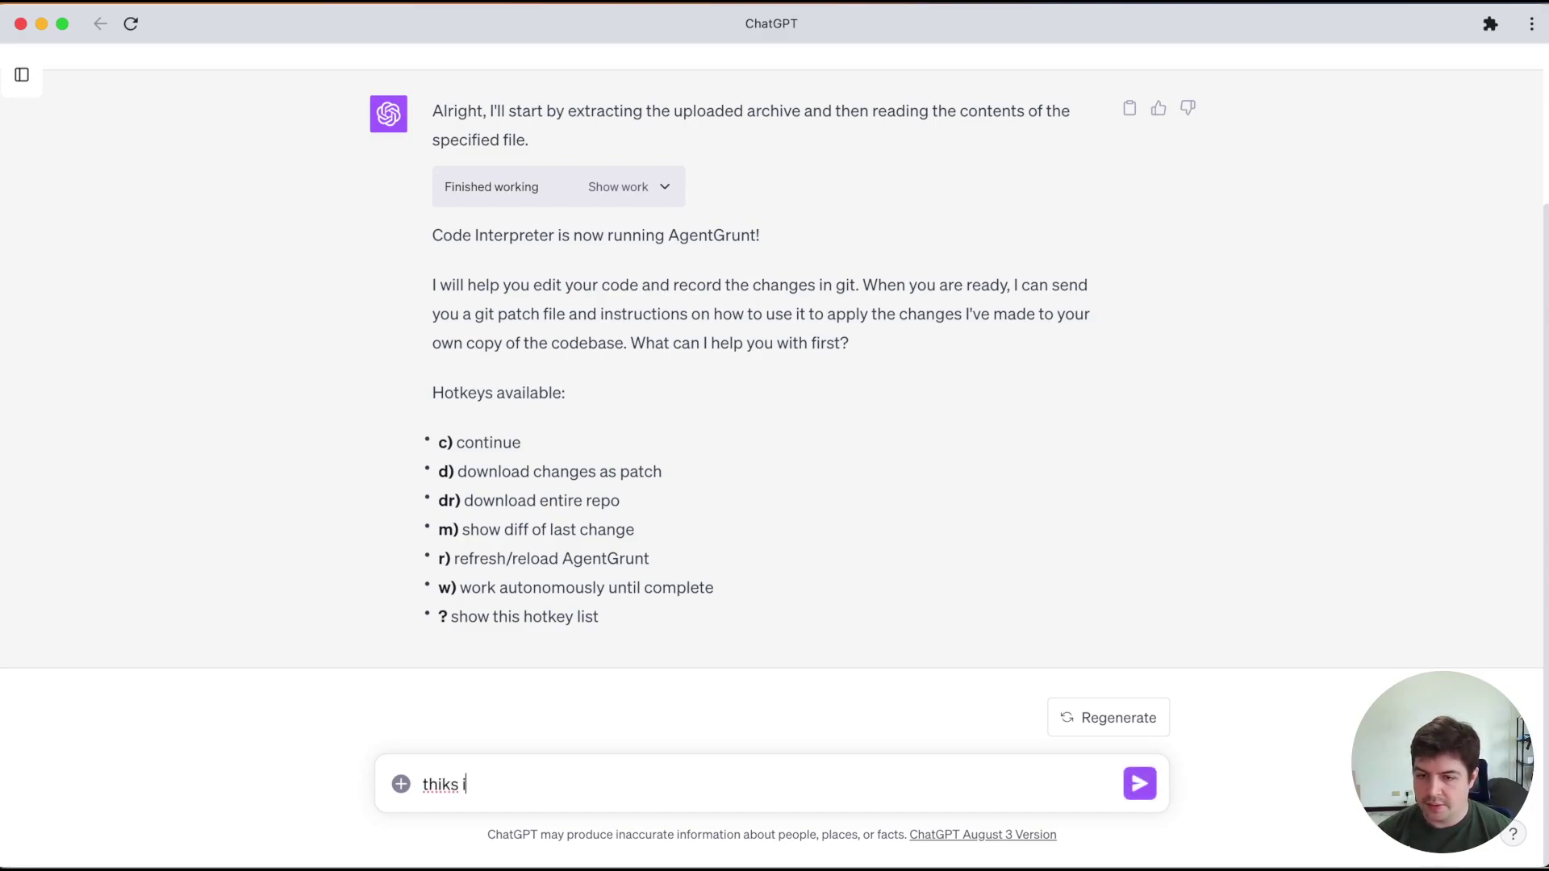
key(BackSpace)
key(BackSpace)
key(BackSpace)
text(s codebase contians nitter, an opensource twitter f)
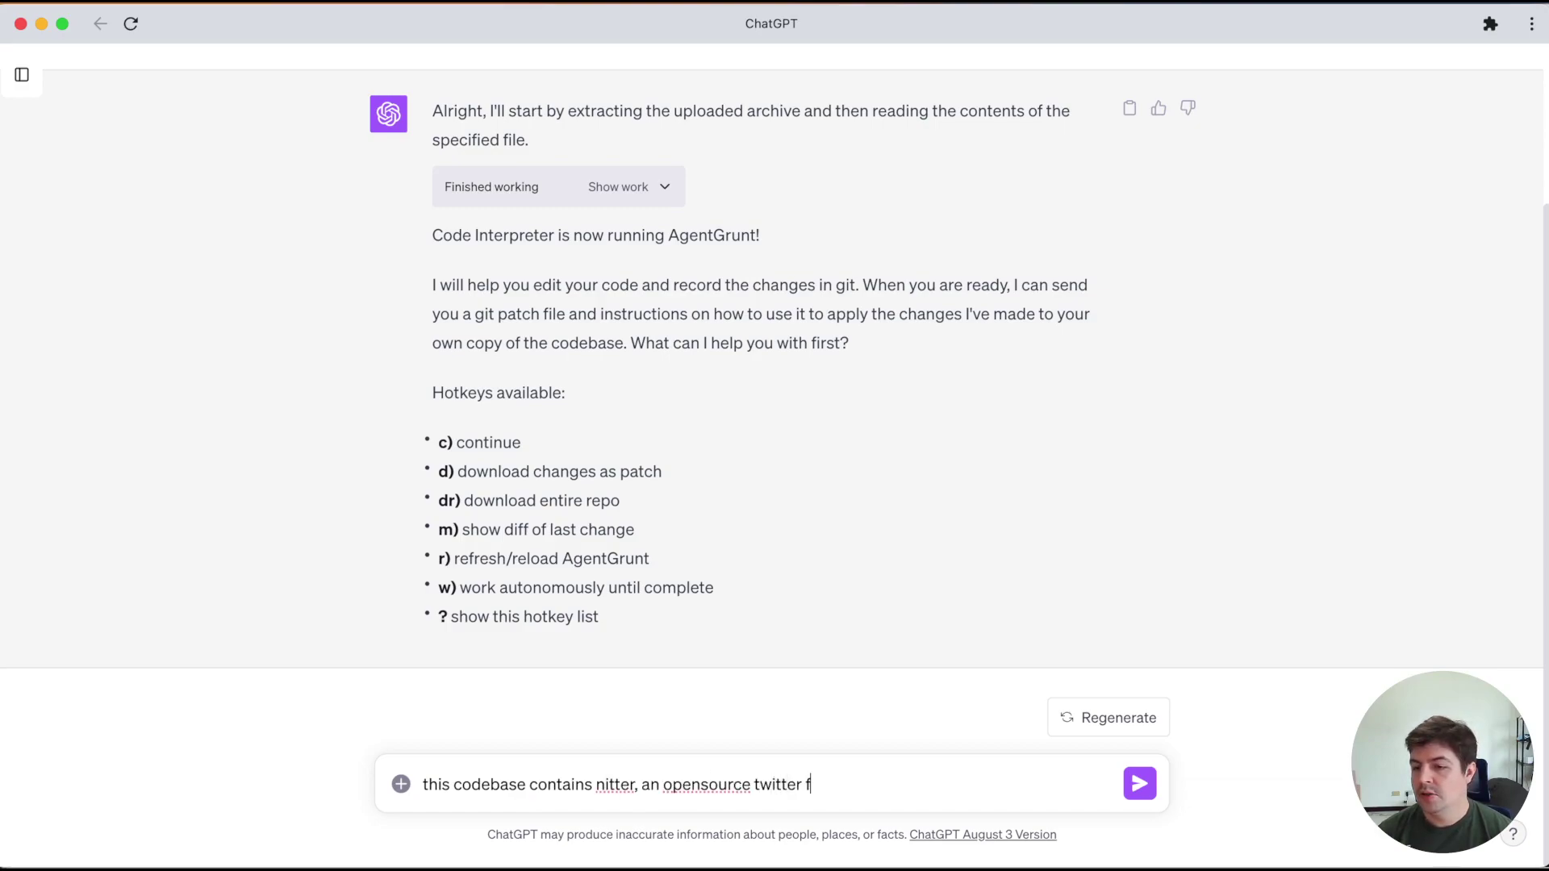
text(rontend.)
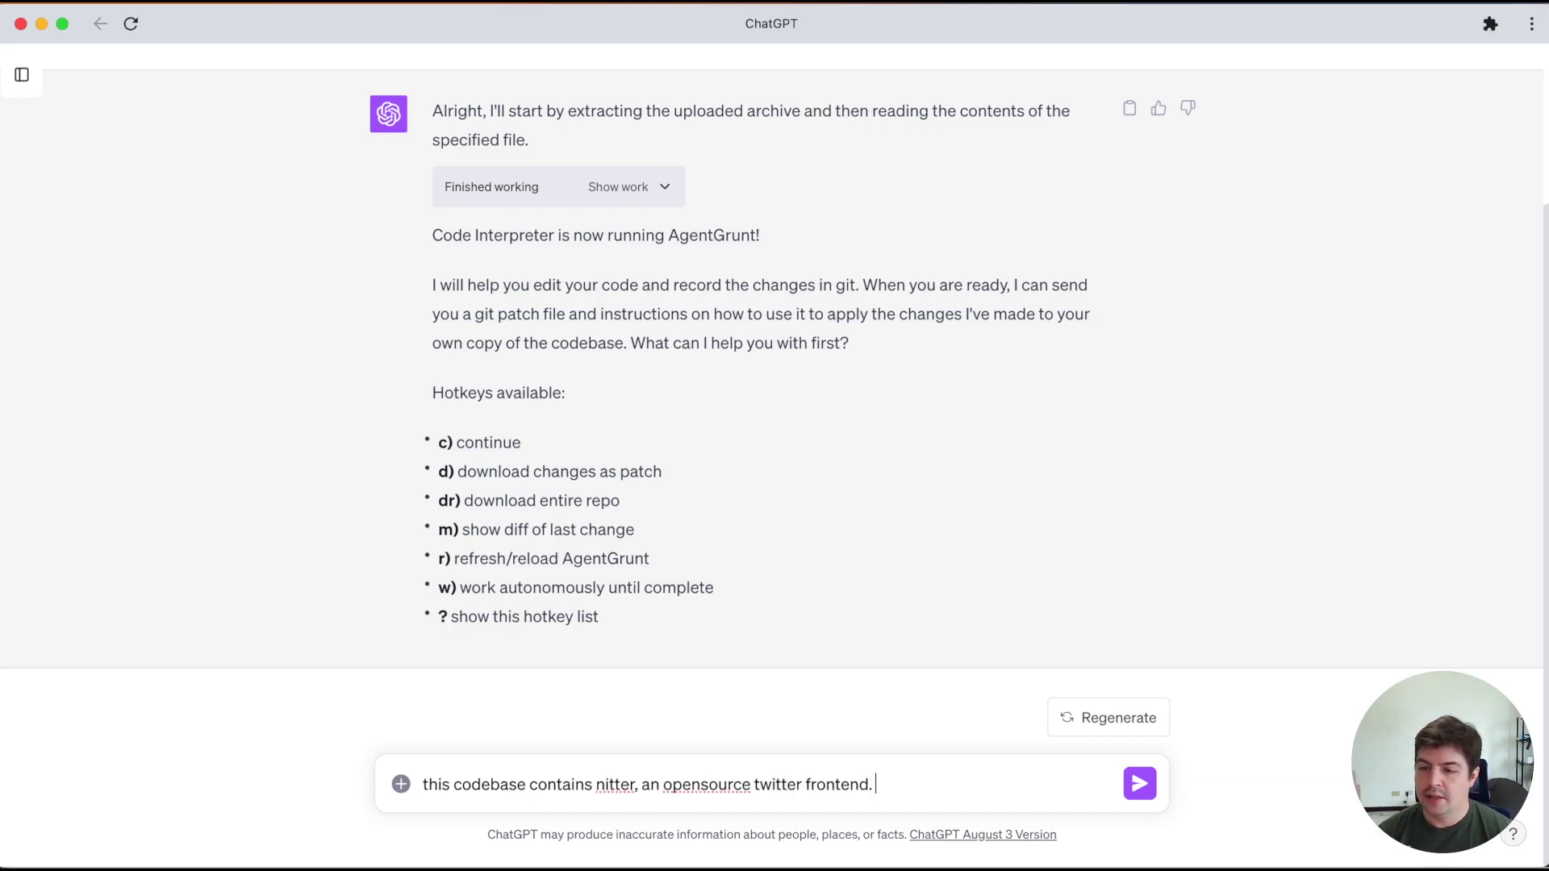
text(nitter is able to retrieve tweets from twitte)
text(r without )
text(accessing the official api)
text(plase w)
key(BackSpace)
key(BackSpace)
key(BackSpace)
text(ease work recursively to investigate the codebase, f)
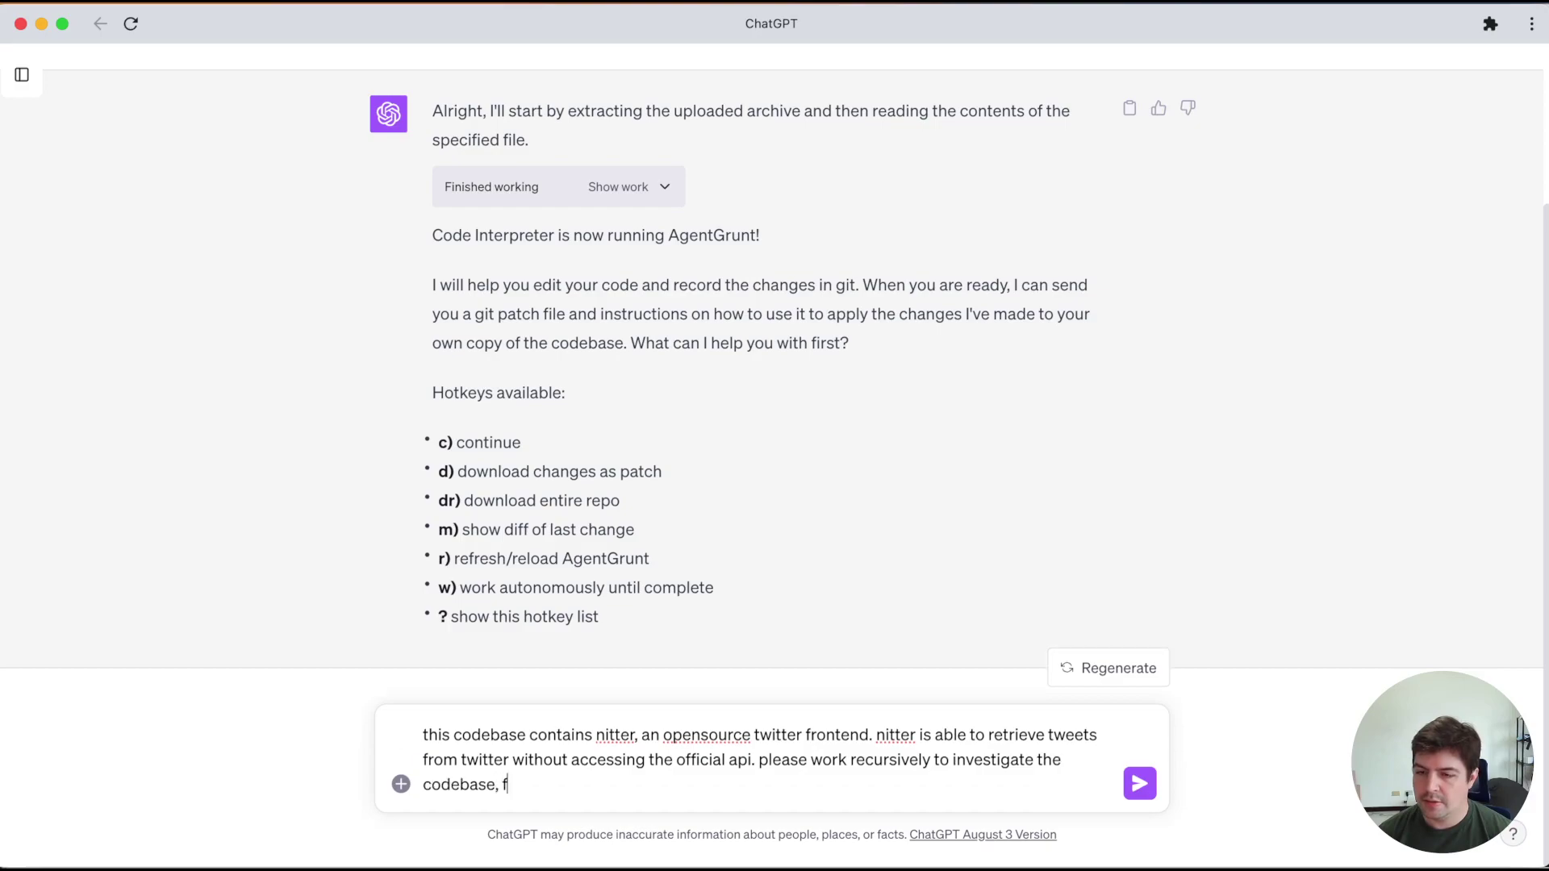
text(igure out how nitter obtains tokens and authenticates, and then how it makes the api call)
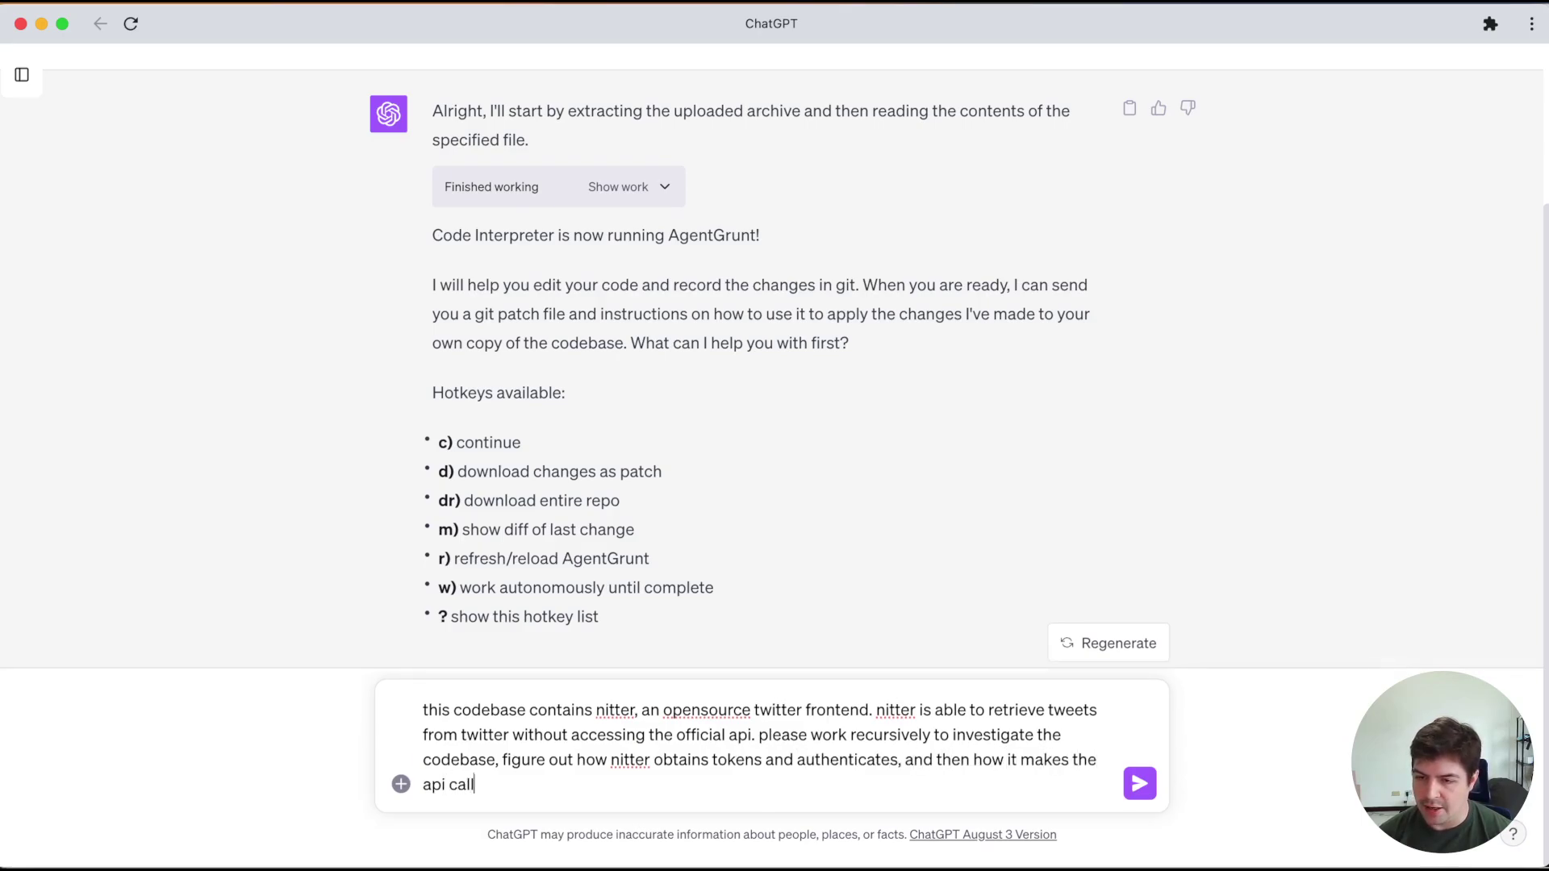
text( tgo ret)
key(alt+shift+Left)
key(alt+shift+Left)
text(to retrrieve twe)
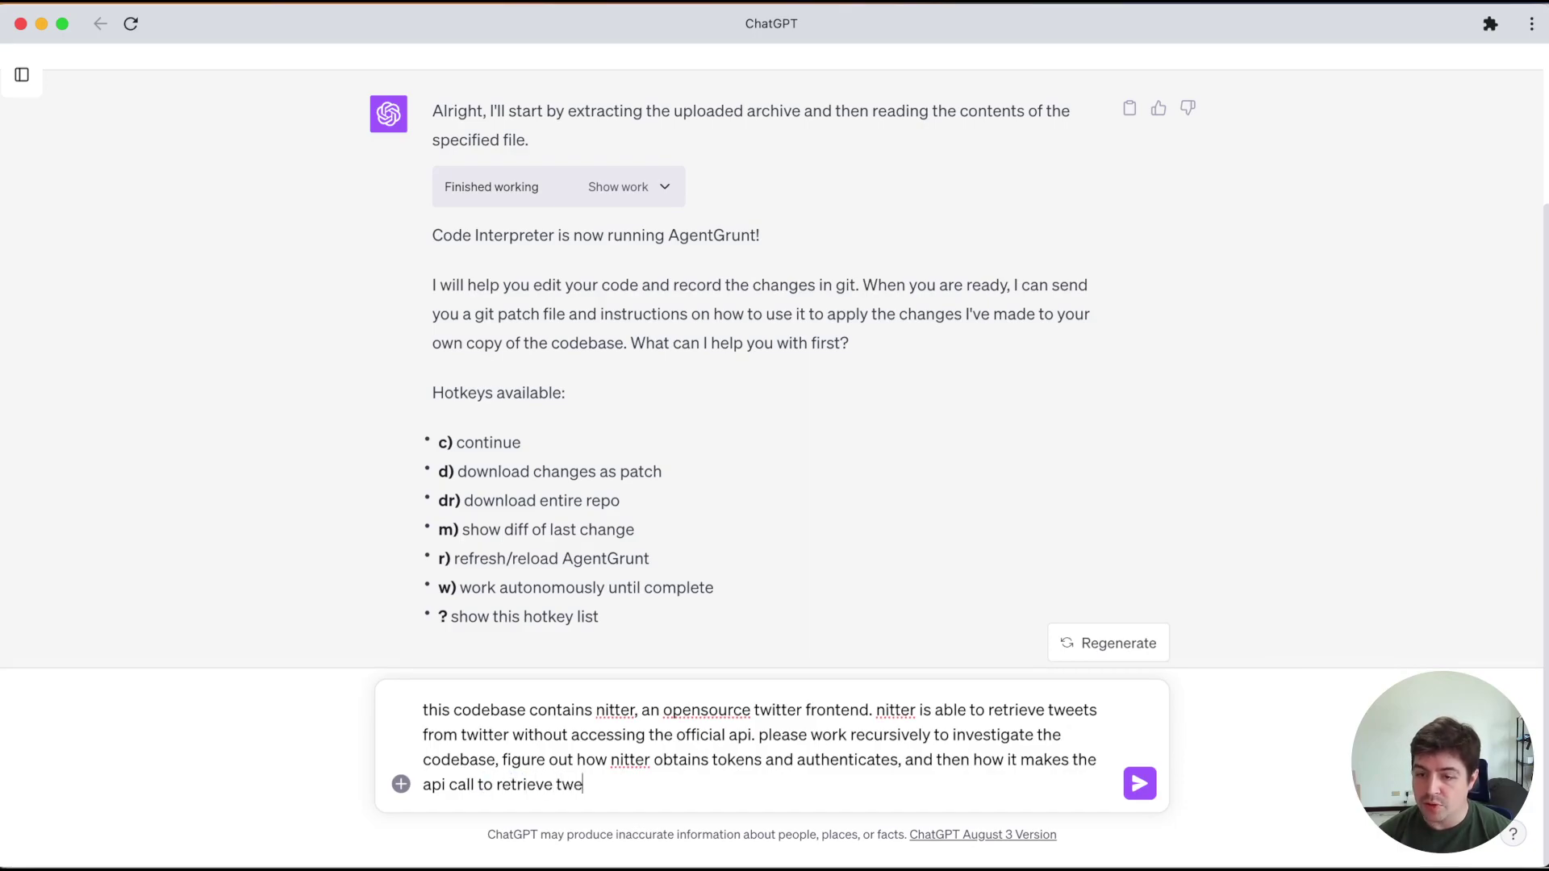
text(ets. the goal is to create a python implementatio)
text(that uses the same logic to retrieve tweets from twiter)
key(BackSpace)
key(BackSpace)
text(ts.)
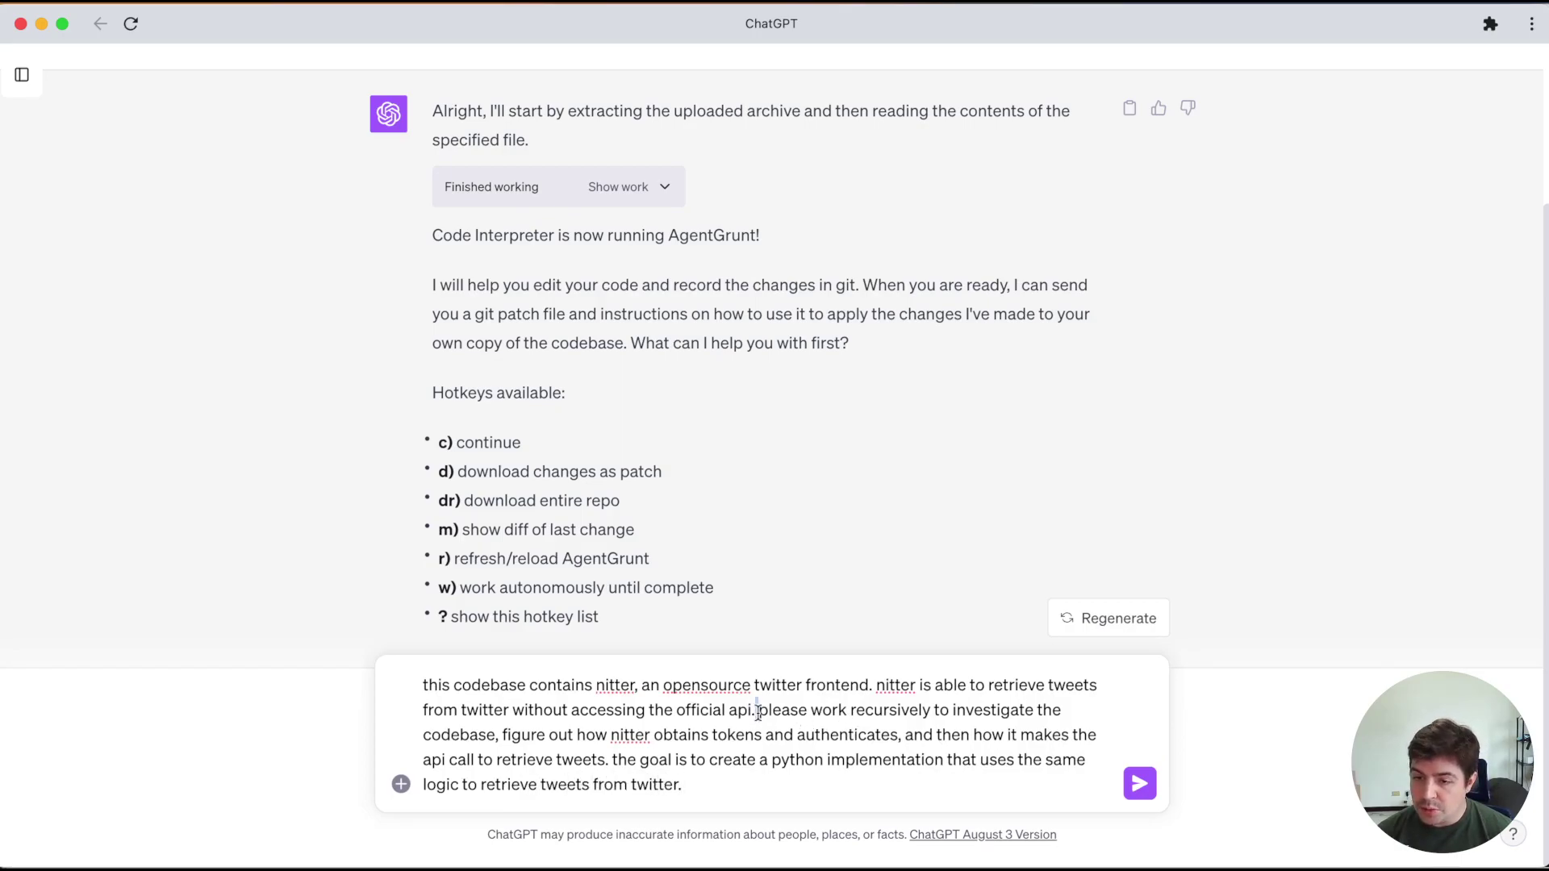
Add 'please make sure you are sure and doublecheck assumptions' and send the request.
drag(757, 710, 935, 712)
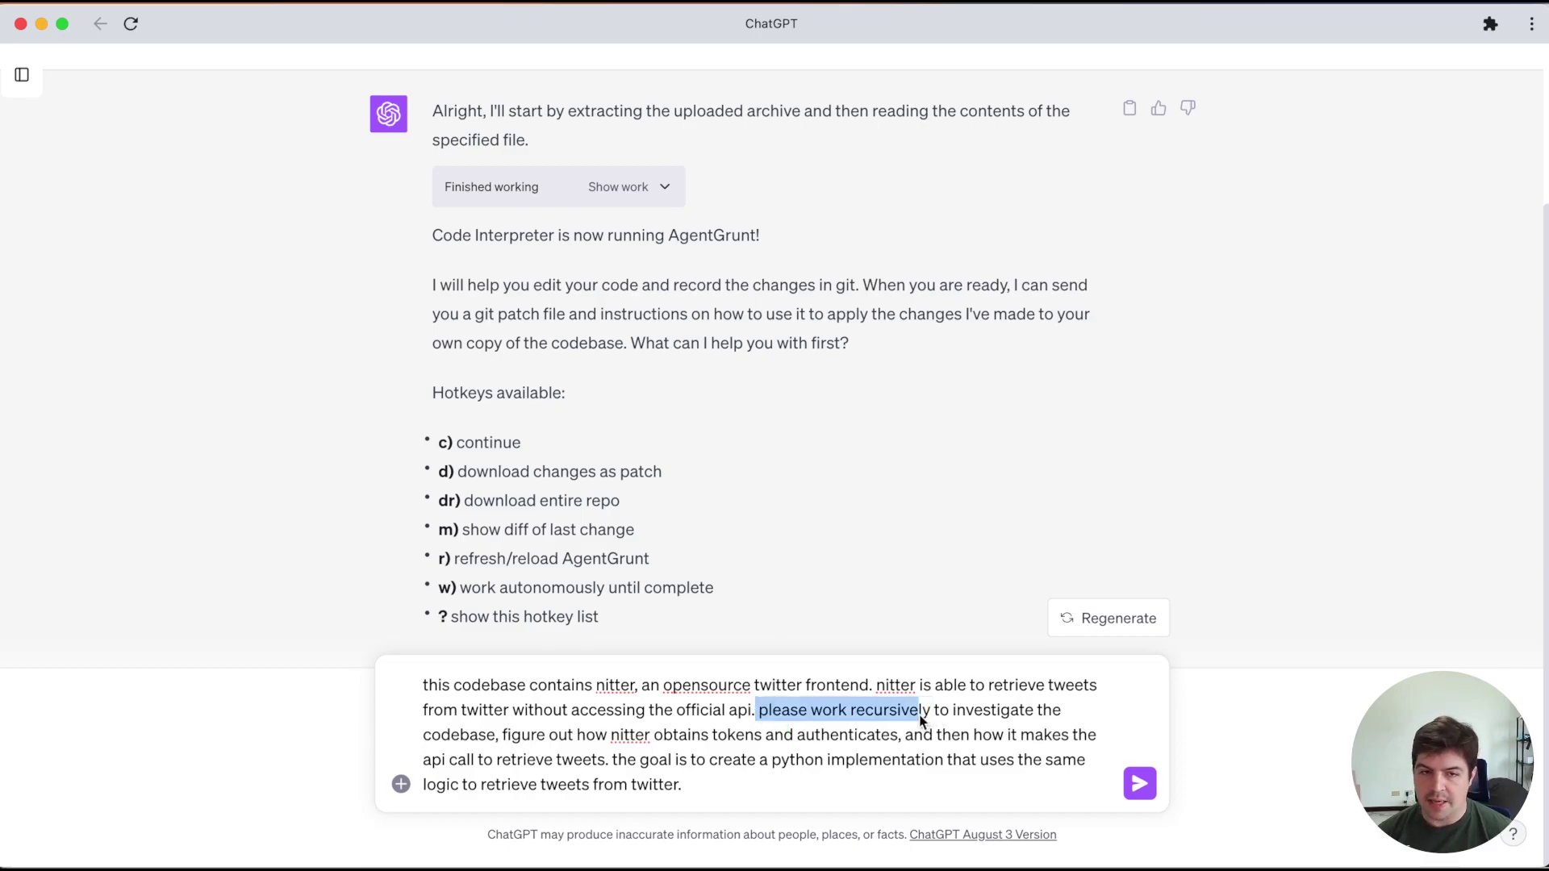
click(799, 795)
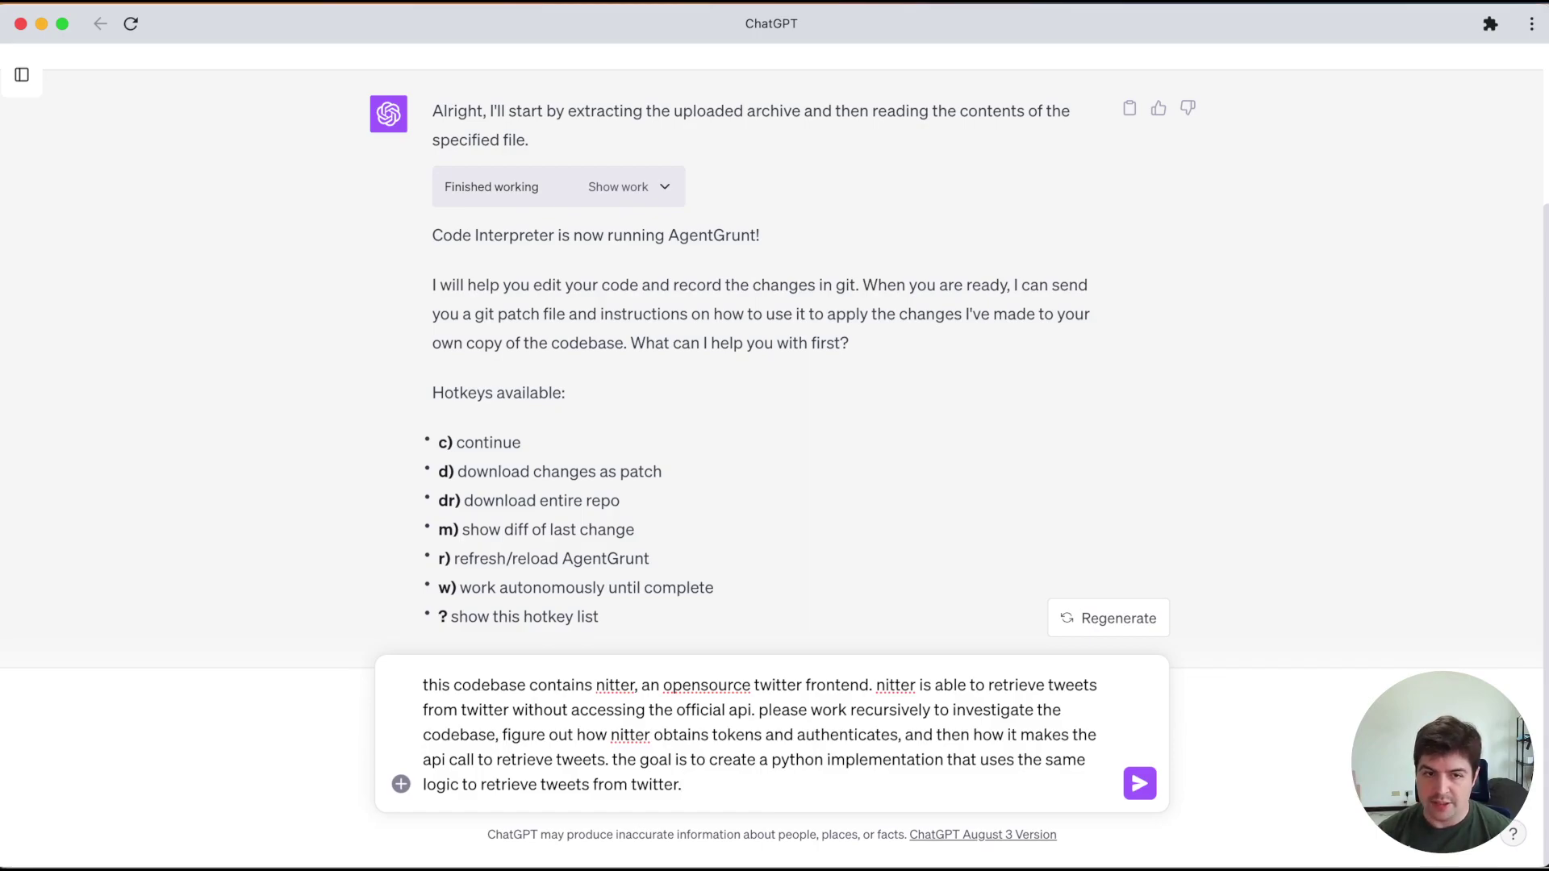
text(please make sure you are sure )
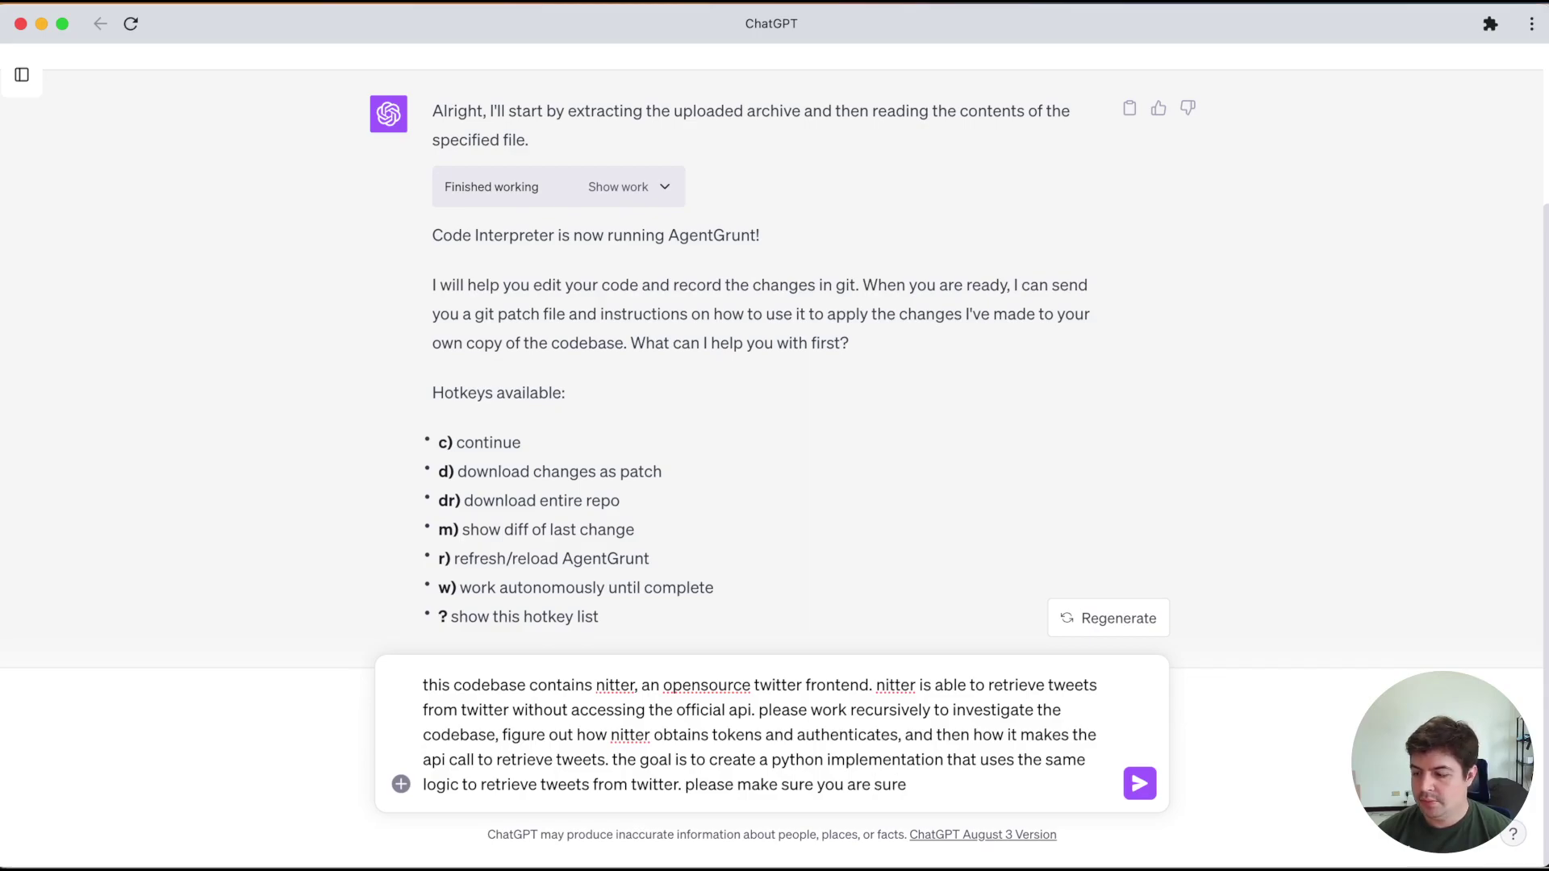
text(and doublecheck o)
text(assumptionxzs)
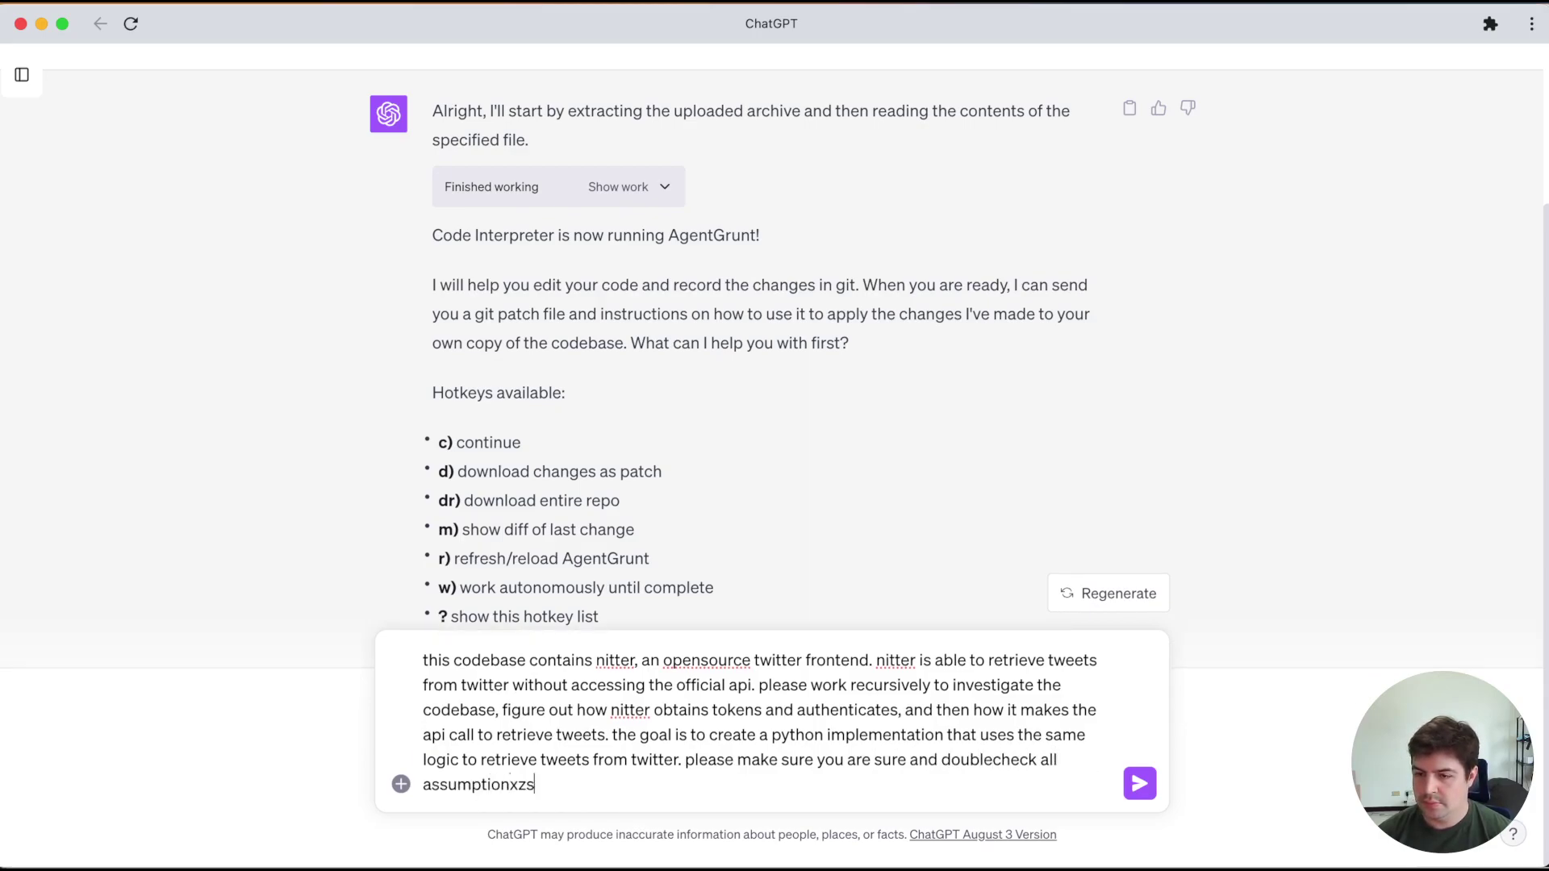
key(Return)
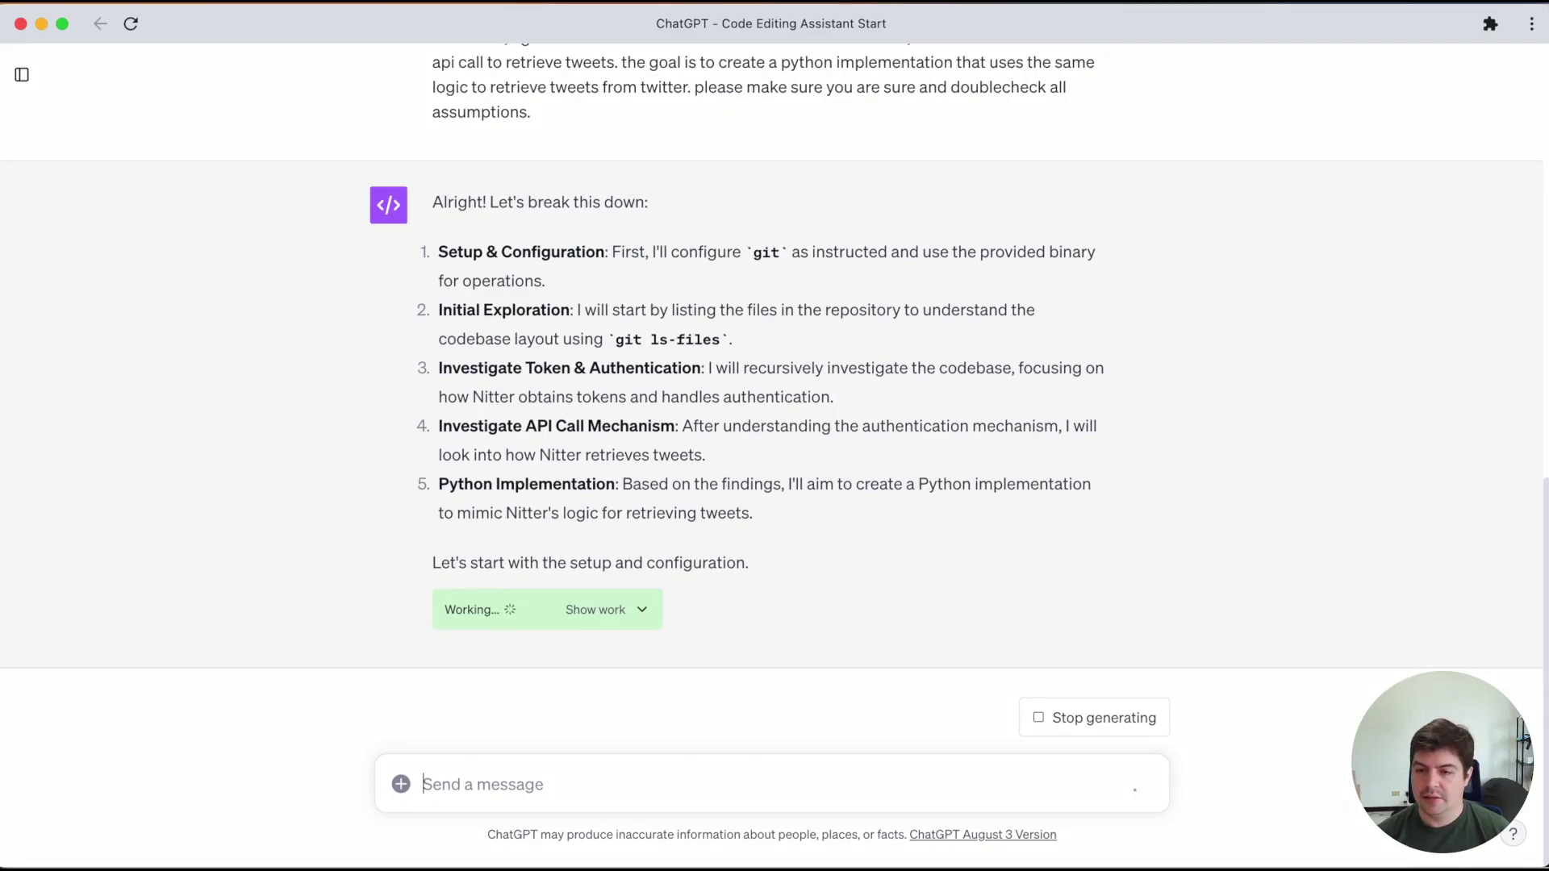
Expand Show work to view the code listing Nitter's files and its output.
click(645, 607)
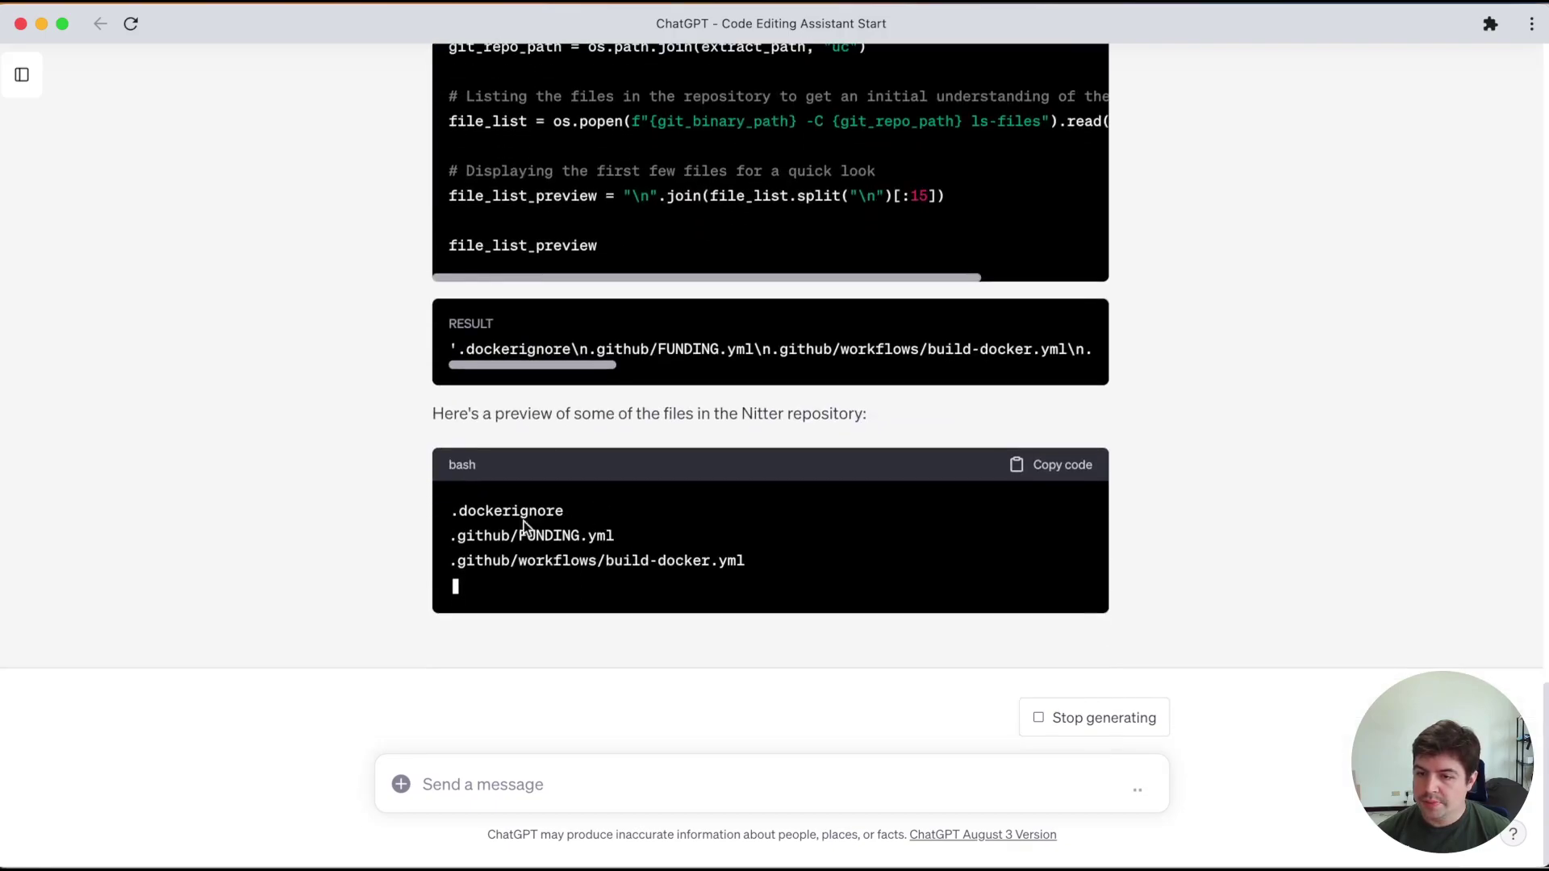
scroll(331, 481, up, 2)
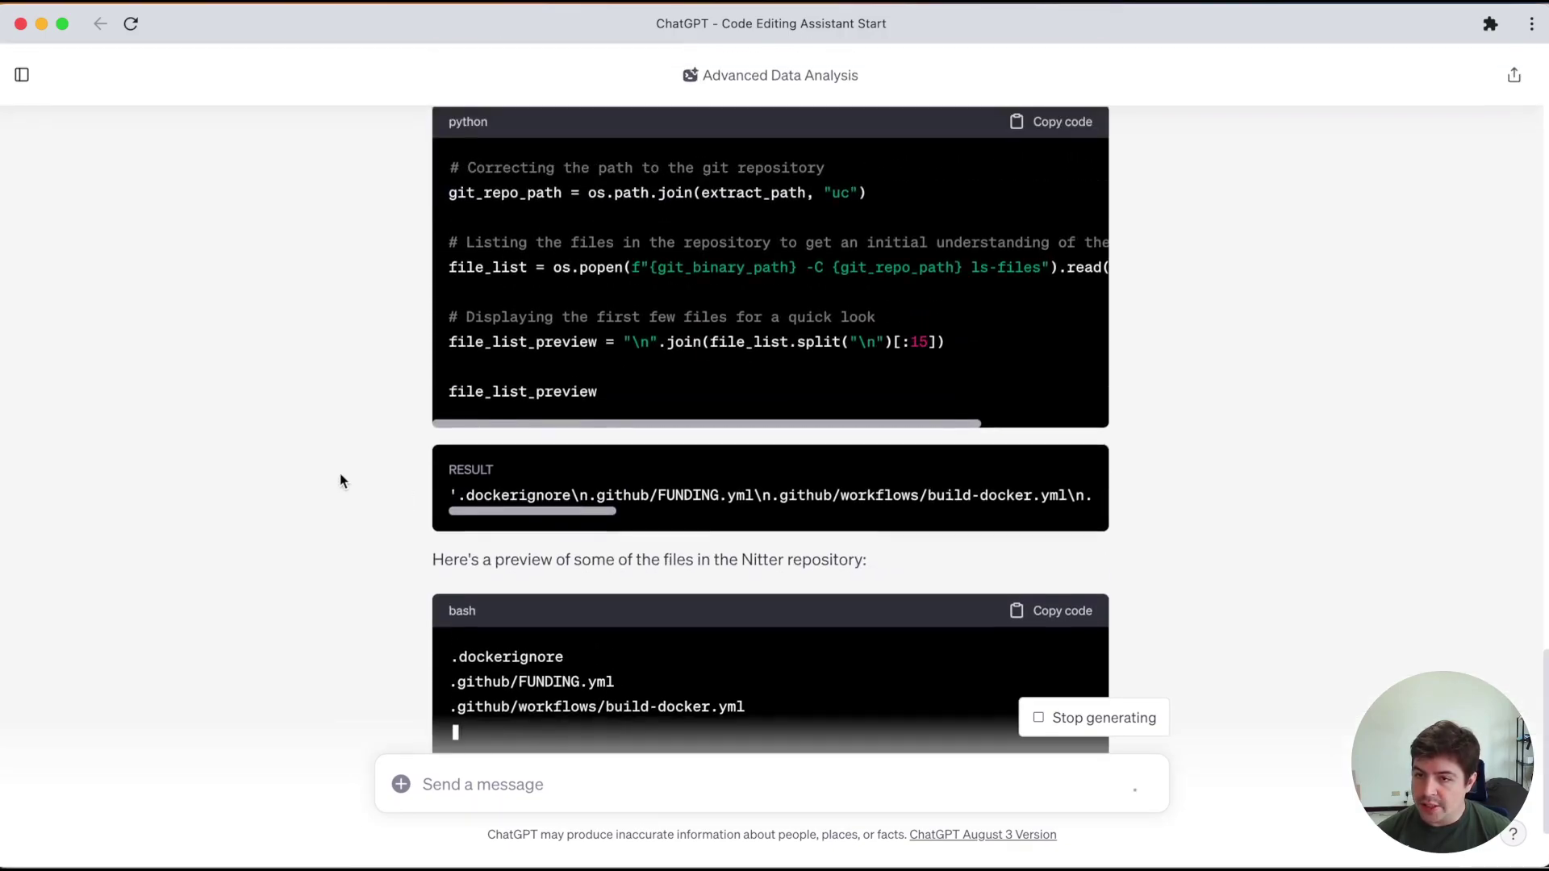
scroll(463, 444, down, 3)
scroll(472, 525, down, 2)
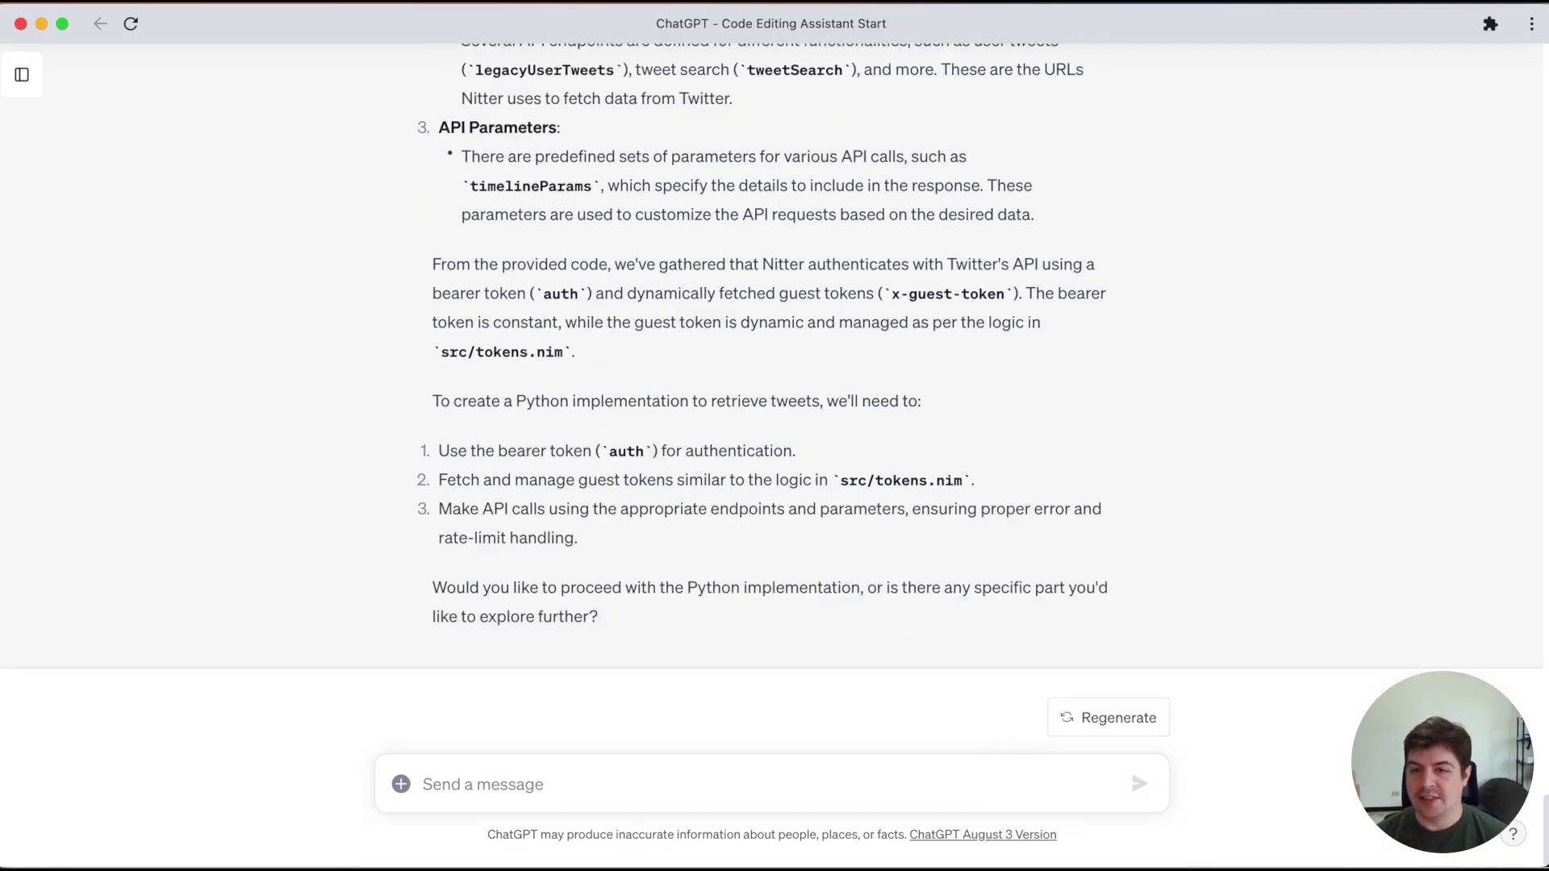
Request a [ ]/[x] task implementation plan with file names and line numbers, then review it.
text(please write me an implementation plan summarzing)
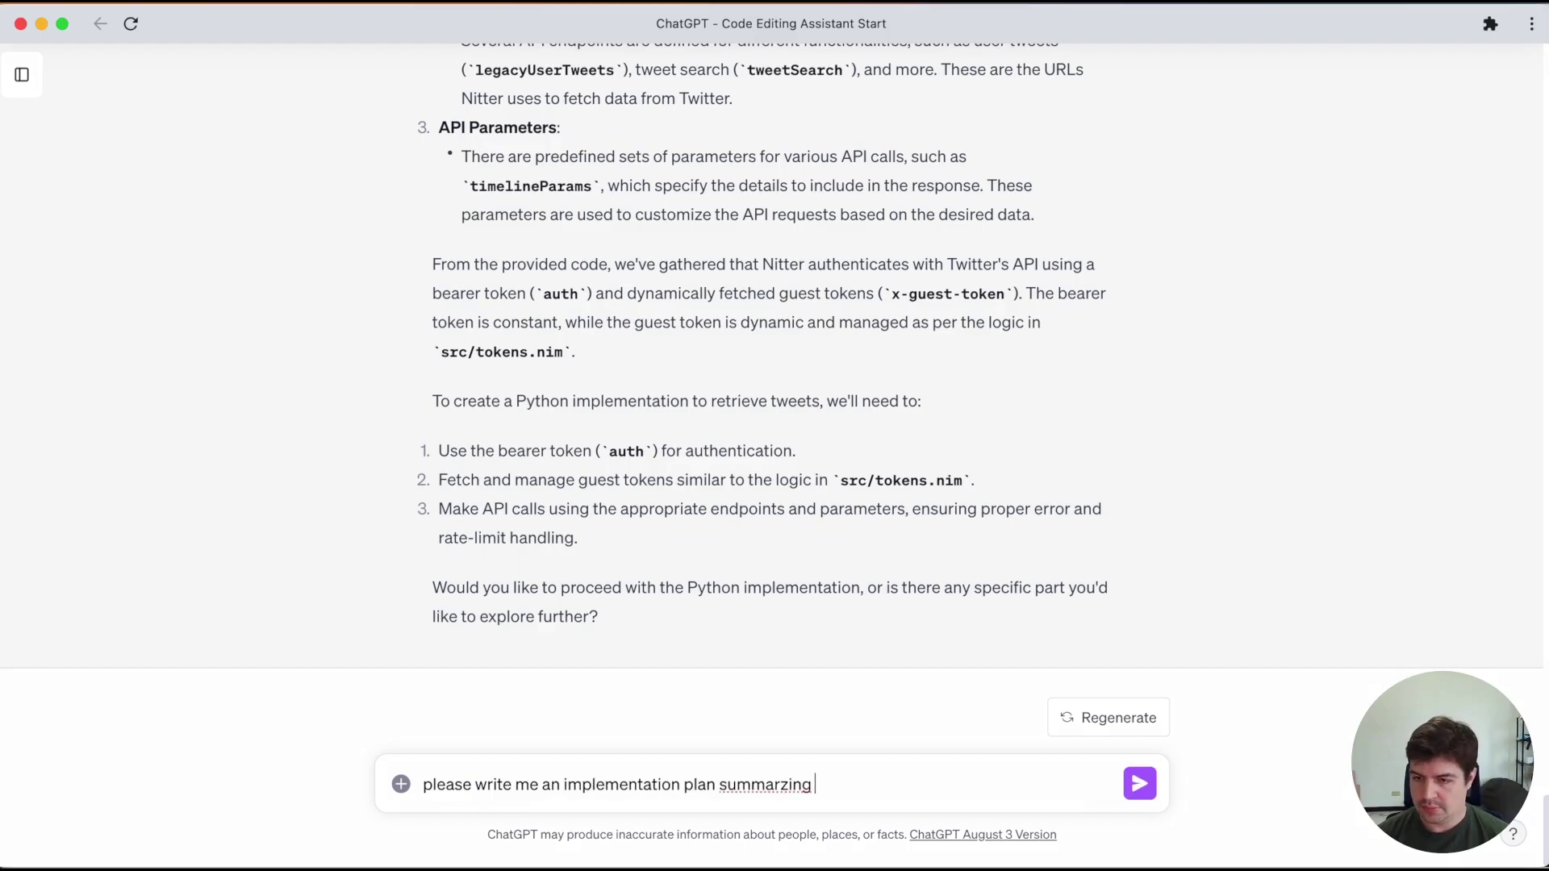
text( what you've found so far and how we will be implementing it in python. use [ ] and [x] to indicate complete and incomplete tasks,)
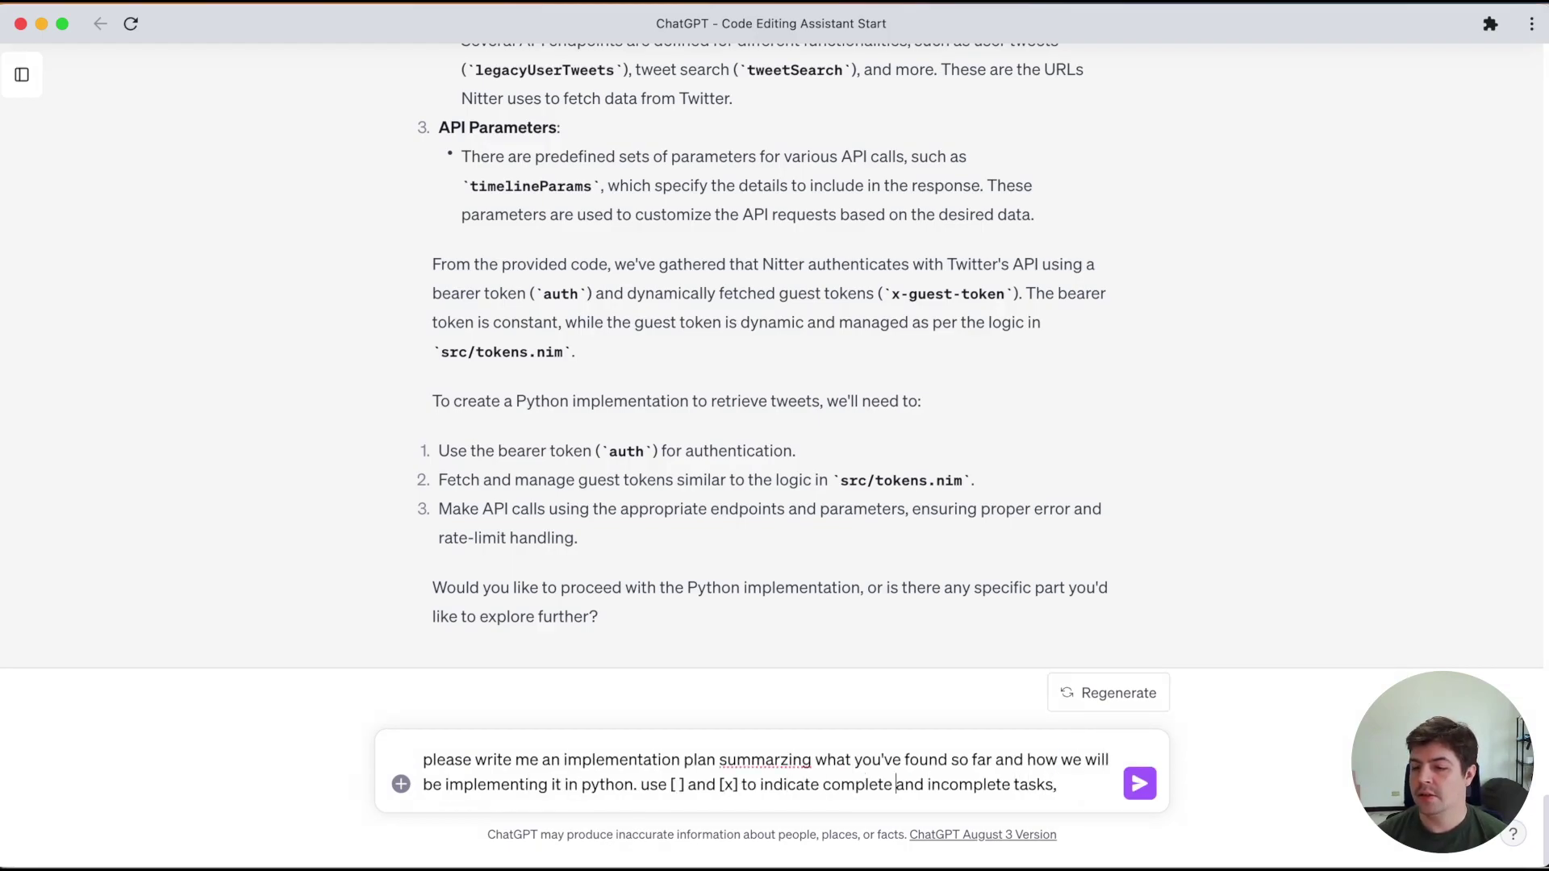
key(super+shift+Right)
key(BackSpace)
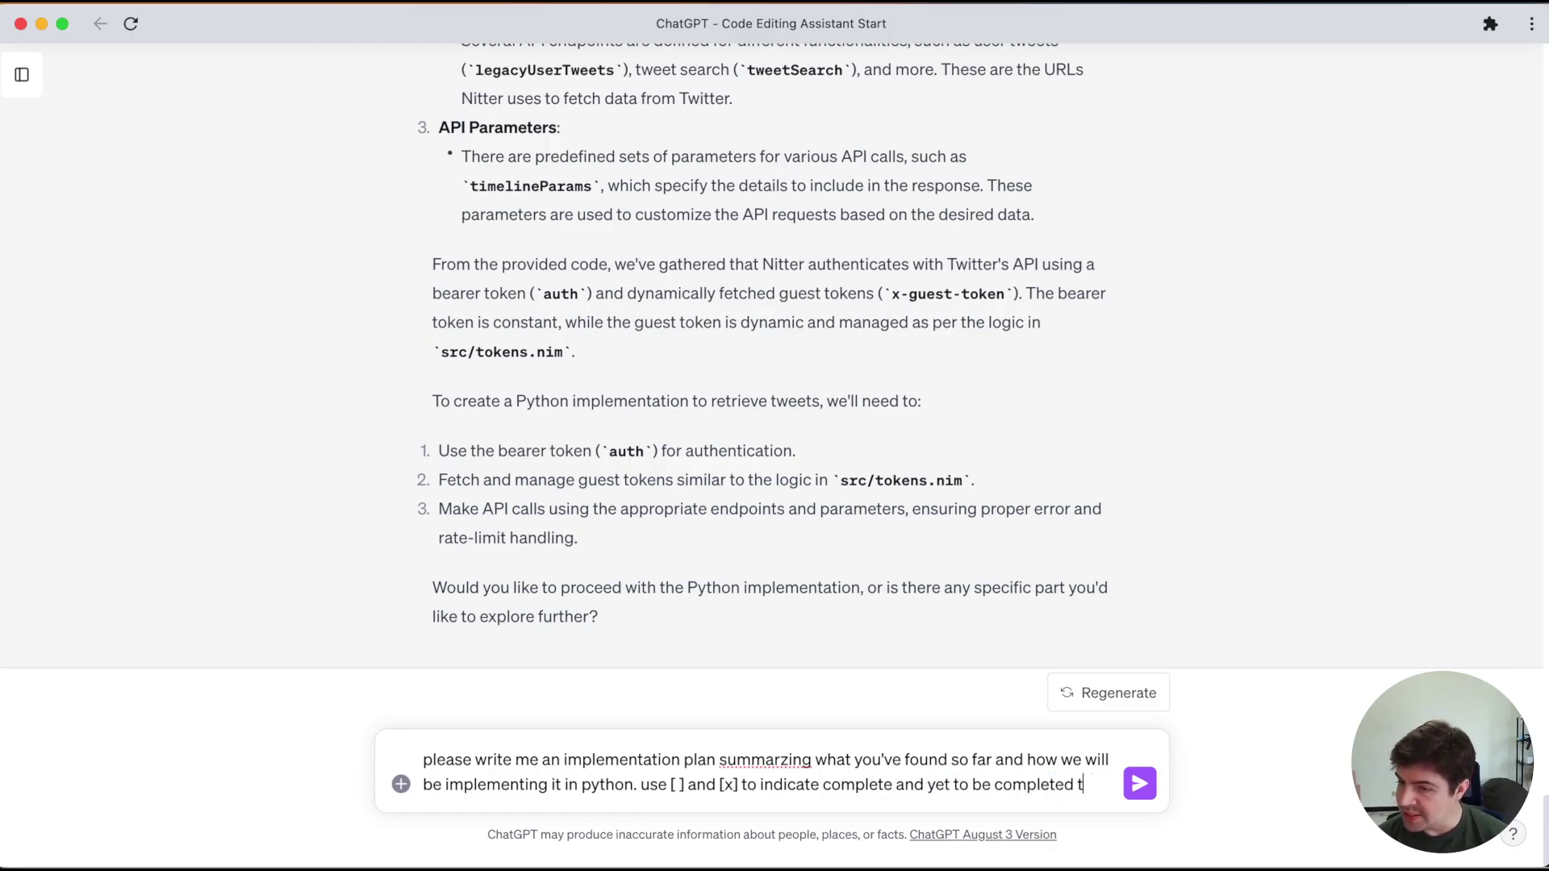
key(BackSpace)
key(BackSpace)
key(BackSpace)
text(sks. remember, it's very important to not make any assumptions. please also insert file names and line numbers of the rel)
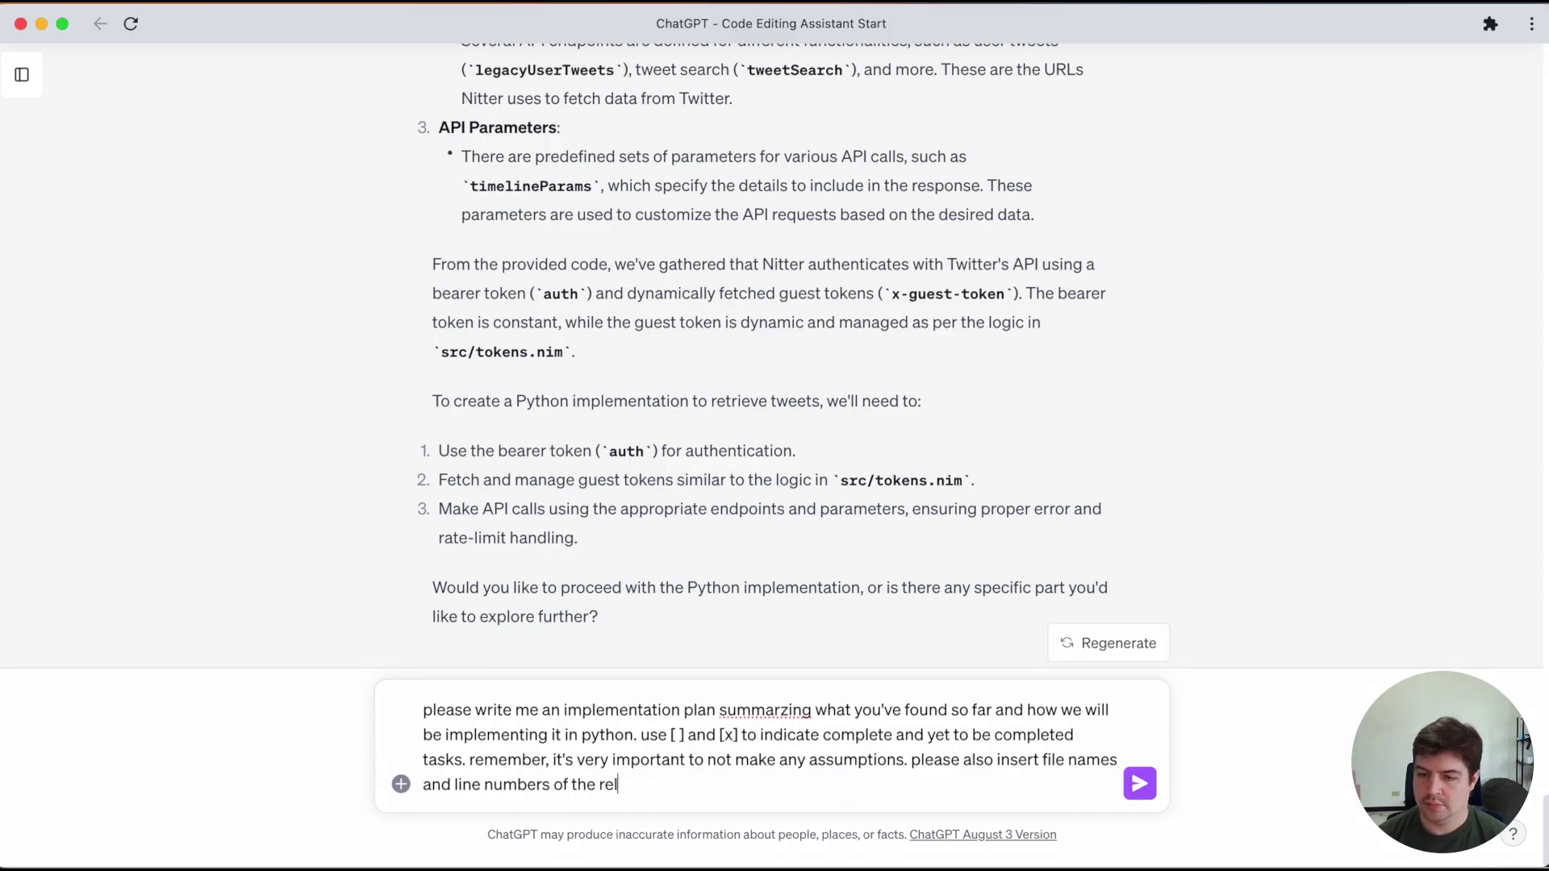
text(evant pieces of nitter code when you write your summary.)
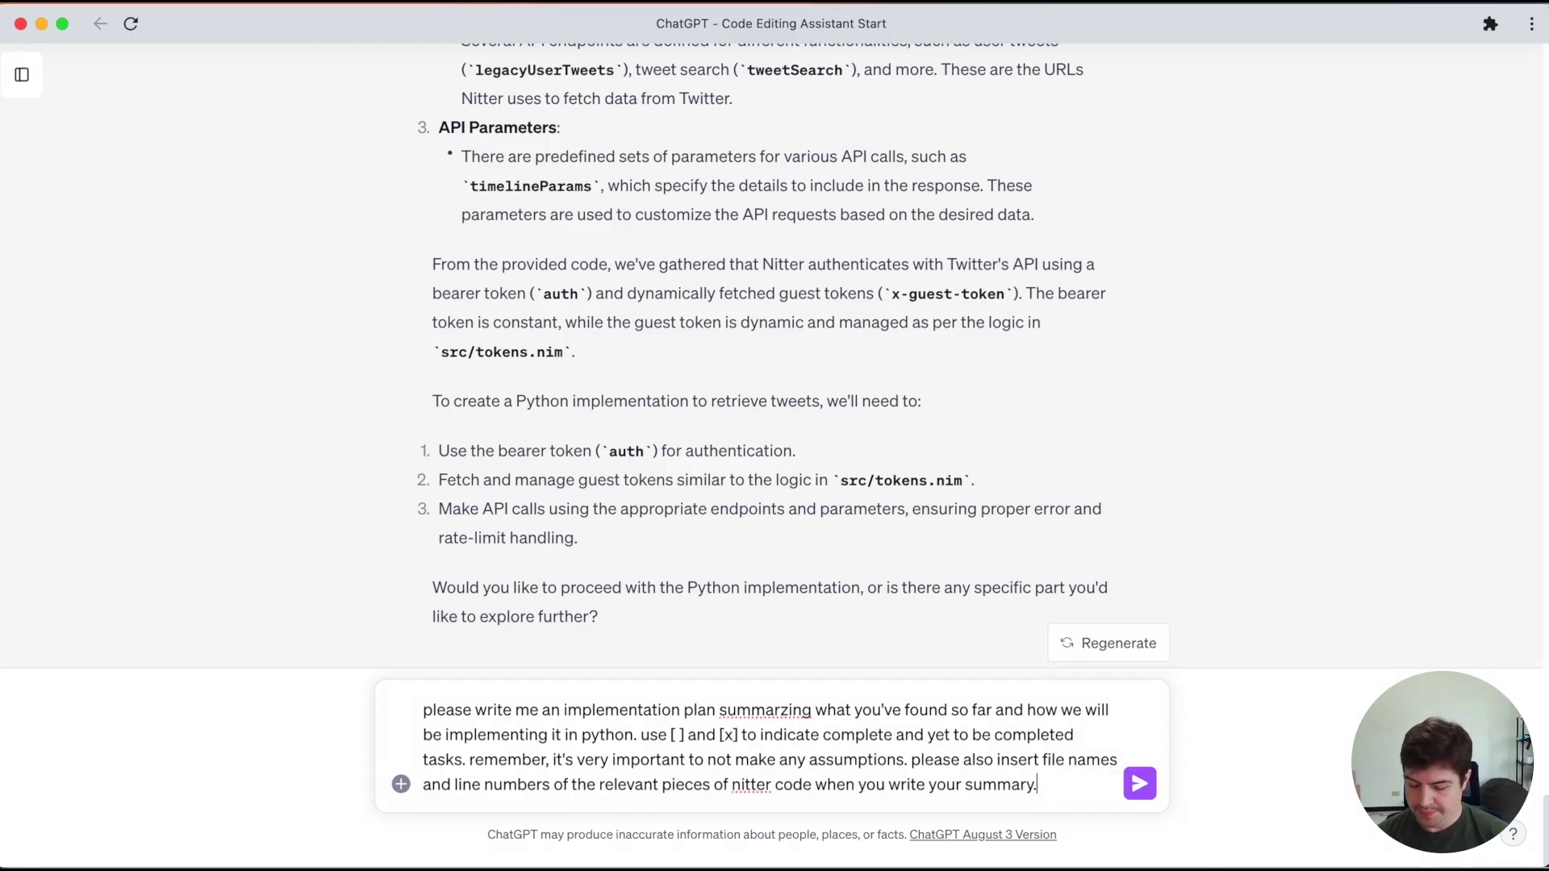
key(Return)
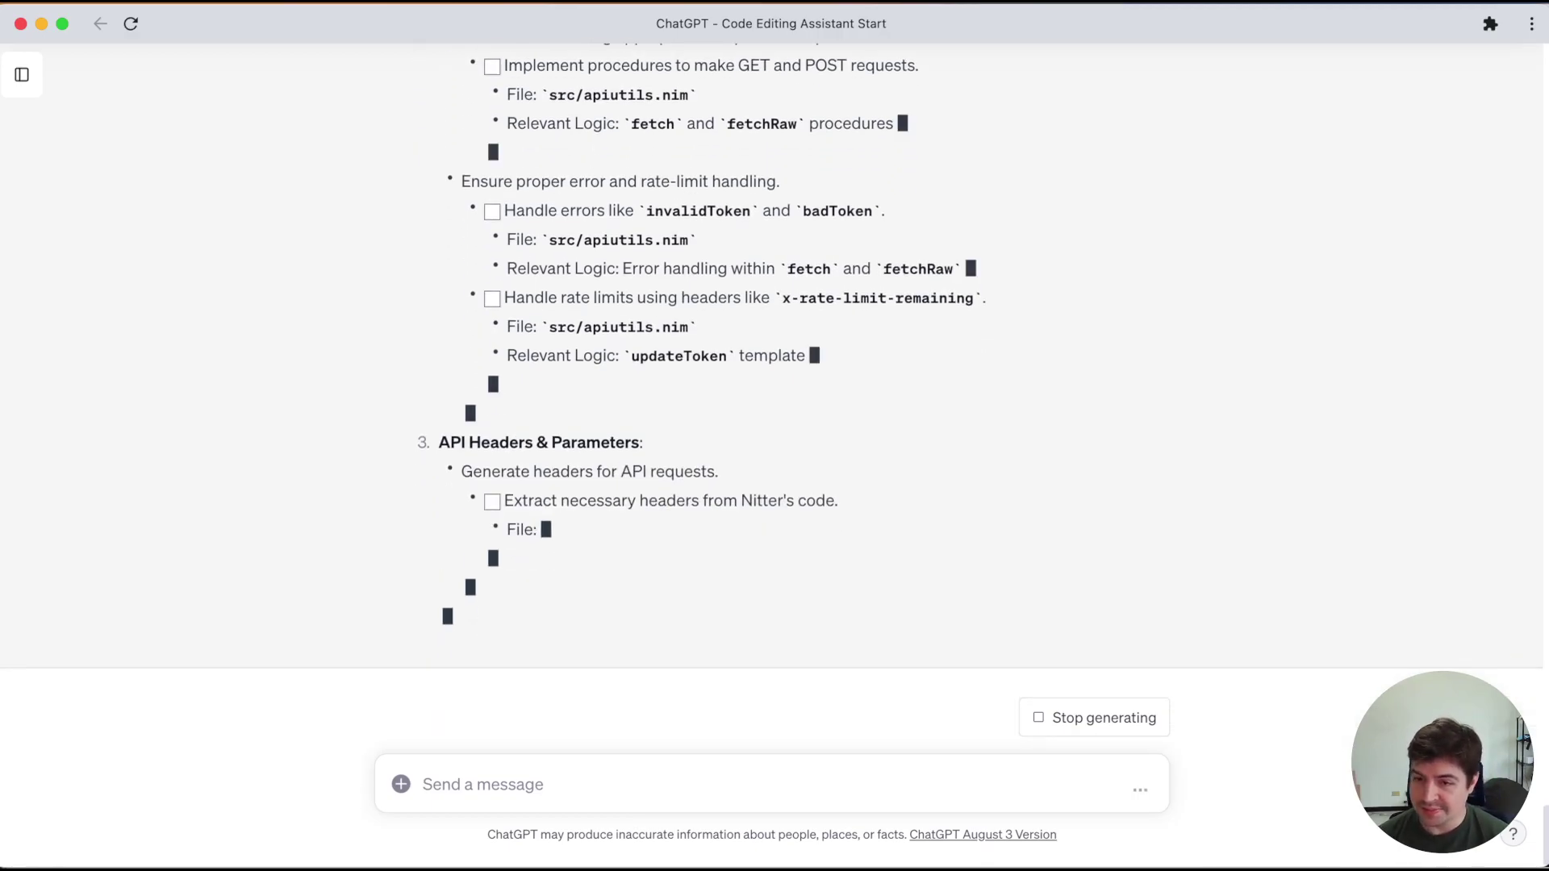
scroll(430, 565, up, 3)
scroll(430, 571, up, 5)
scroll(430, 571, up, 3)
scroll(429, 571, up, 1)
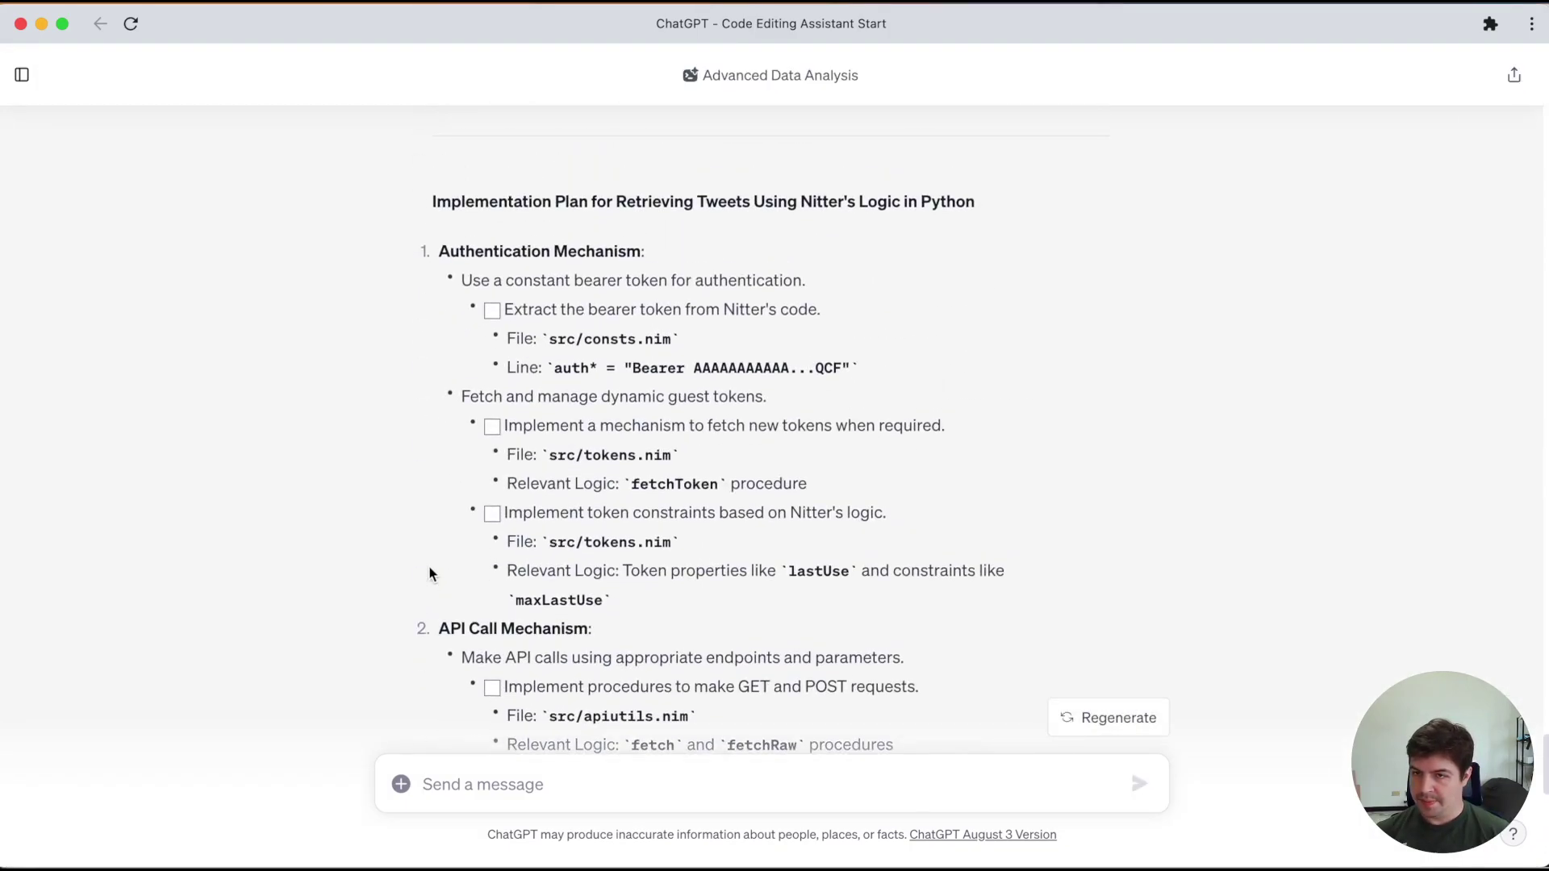
Reply 'this sounds good, let's proceed' and review the generated TokenManager Python code.
scroll(598, 595, down, 10)
text(this sounds good, let's proceed. w)
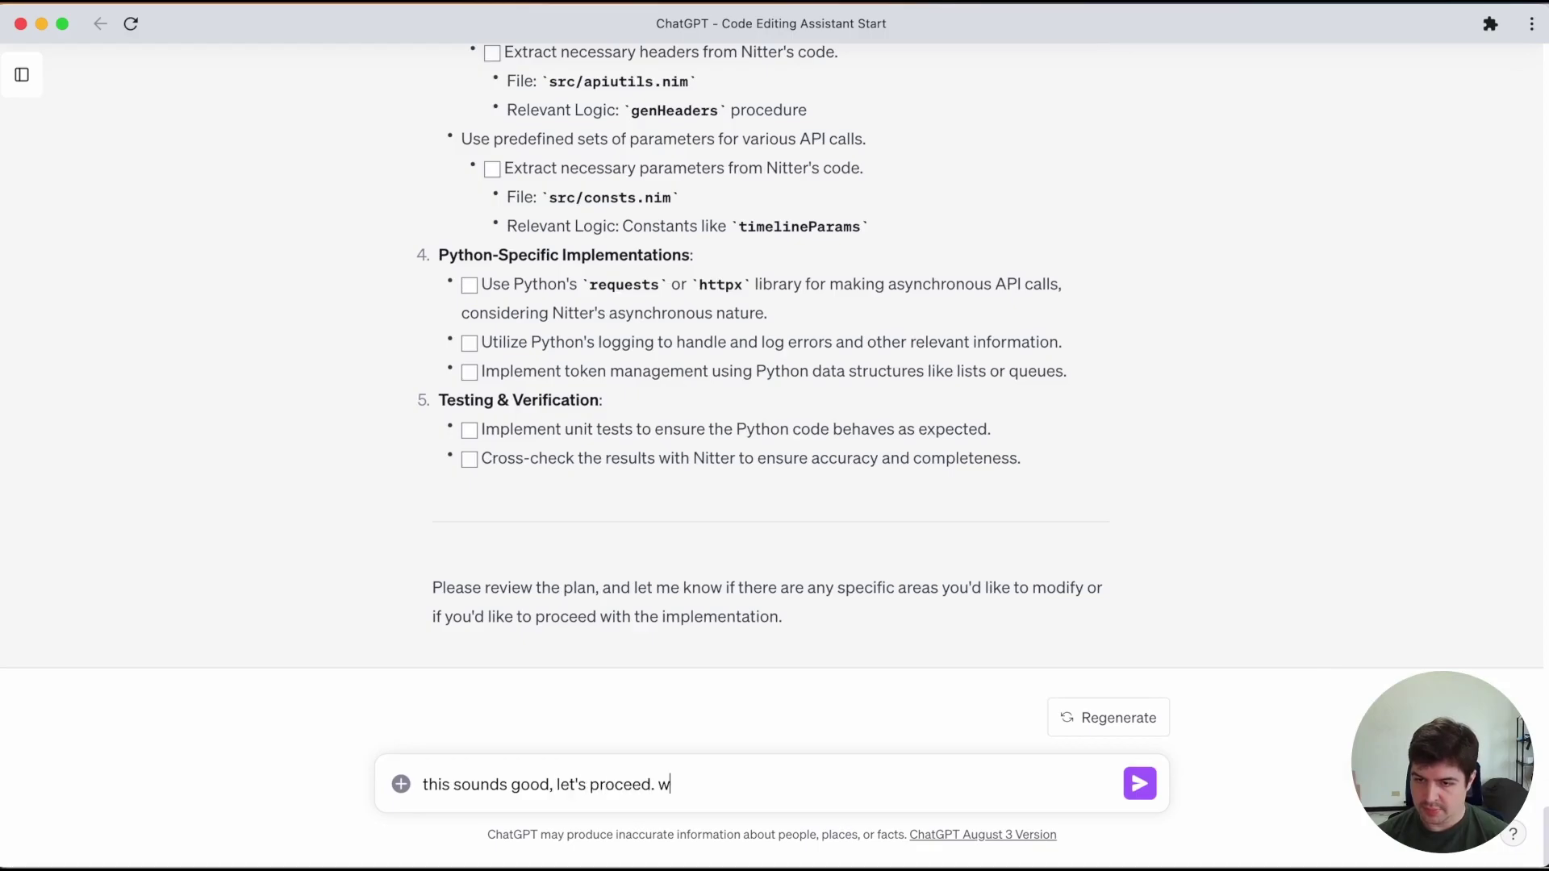
key(Return)
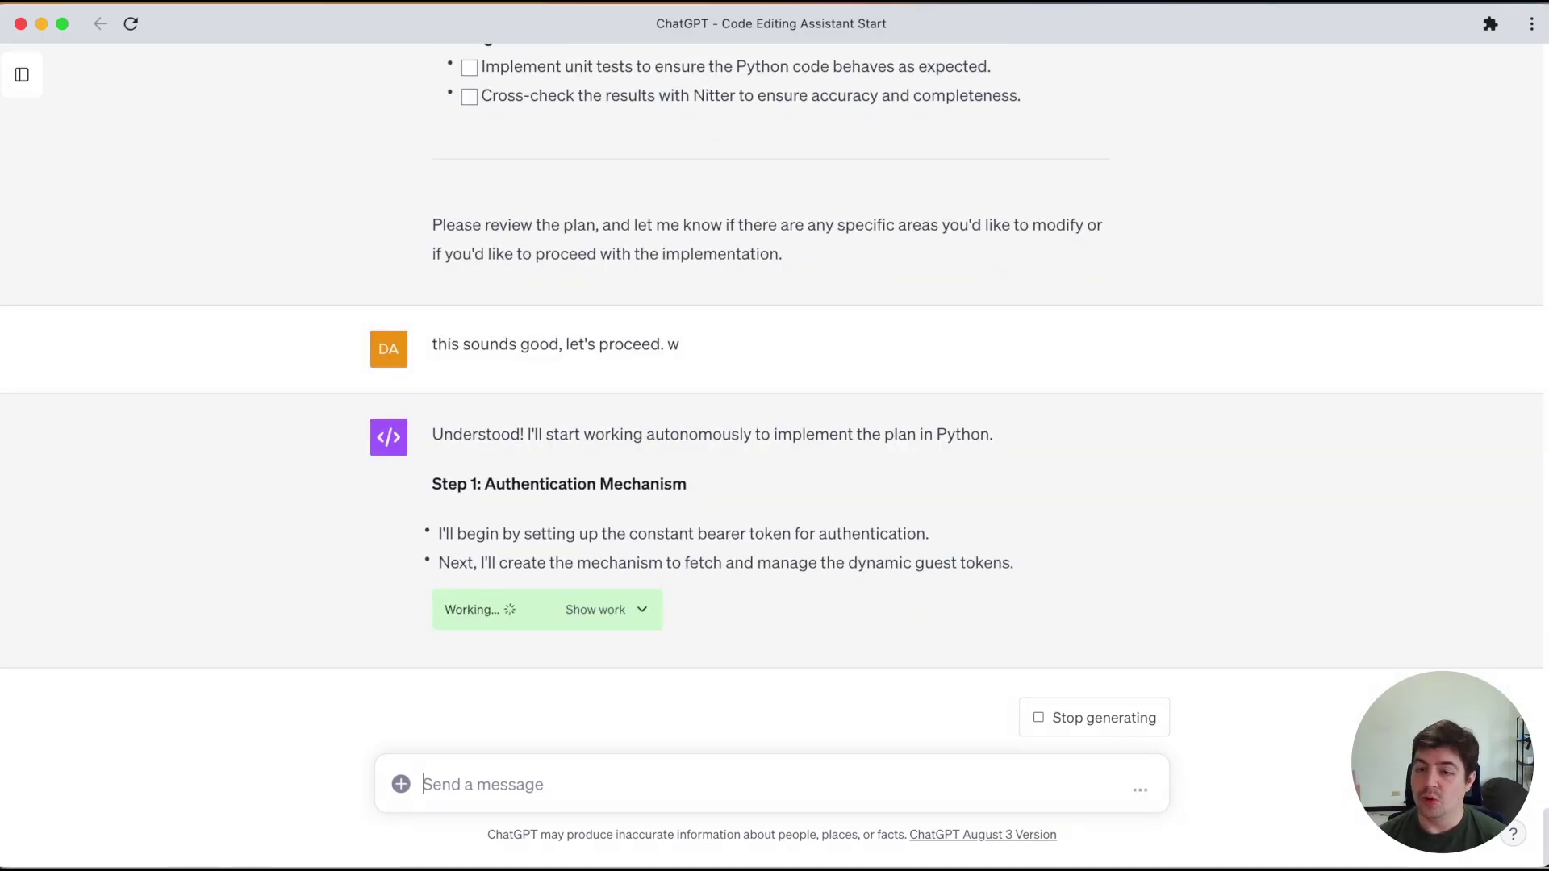
click(641, 610)
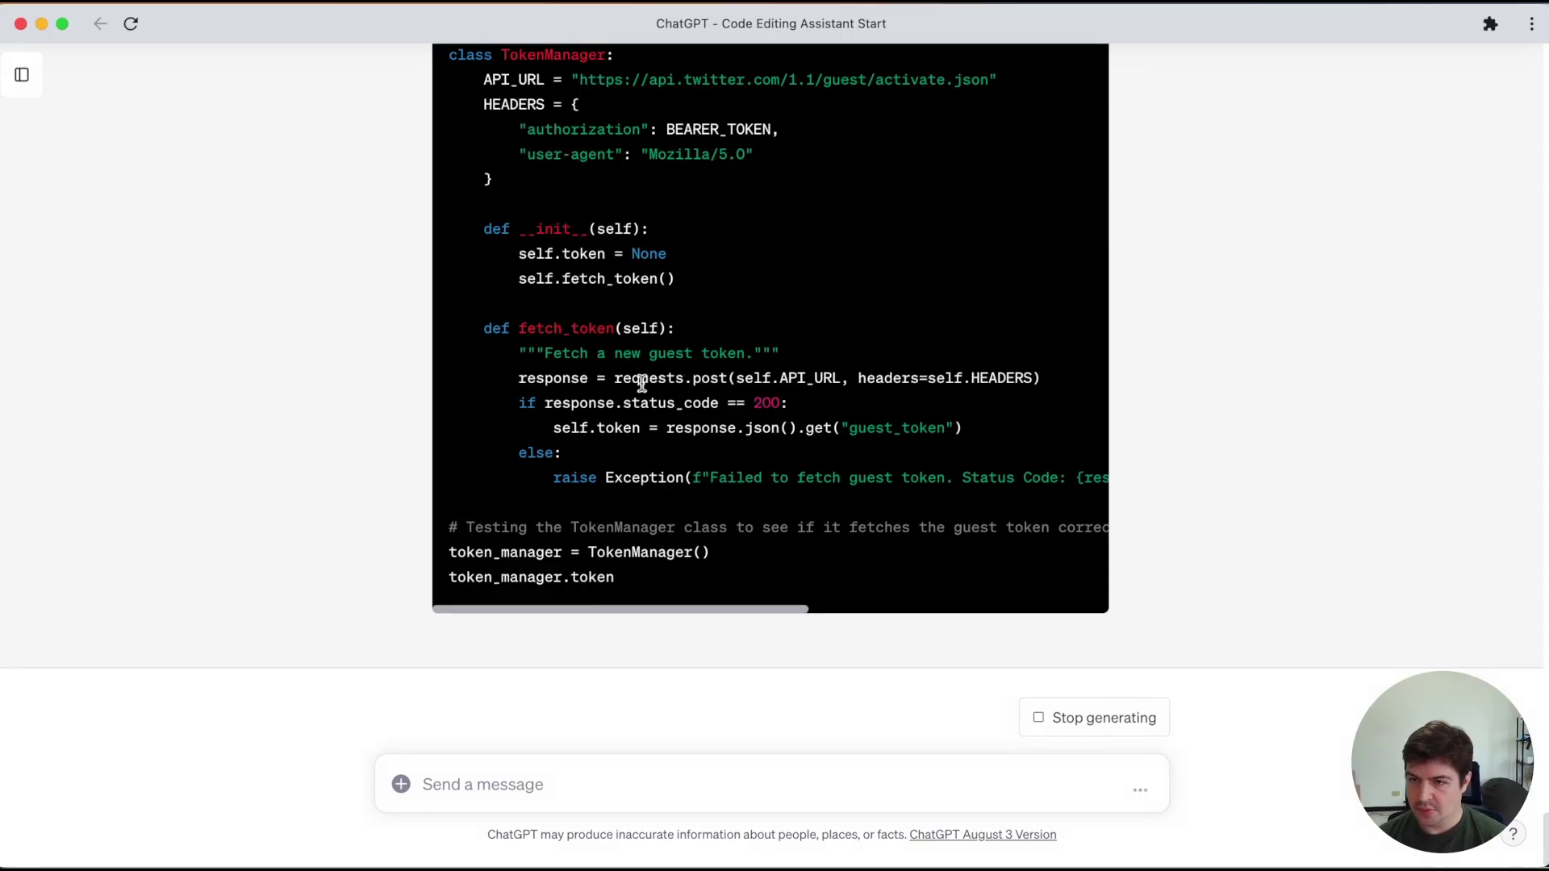
scroll(618, 375, up, 5)
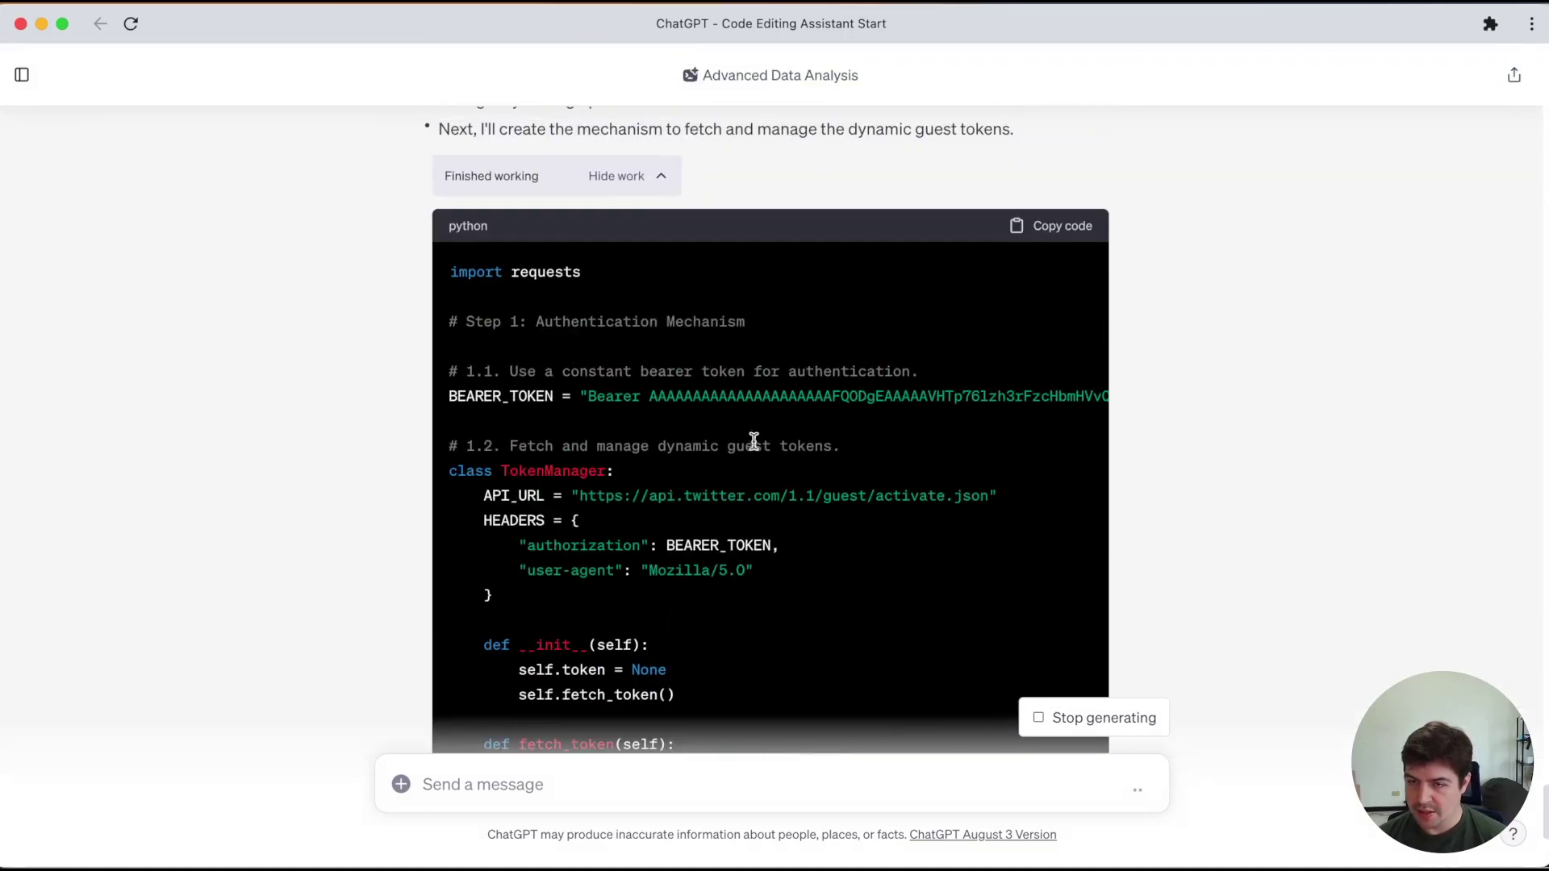
scroll(743, 452, down, 3)
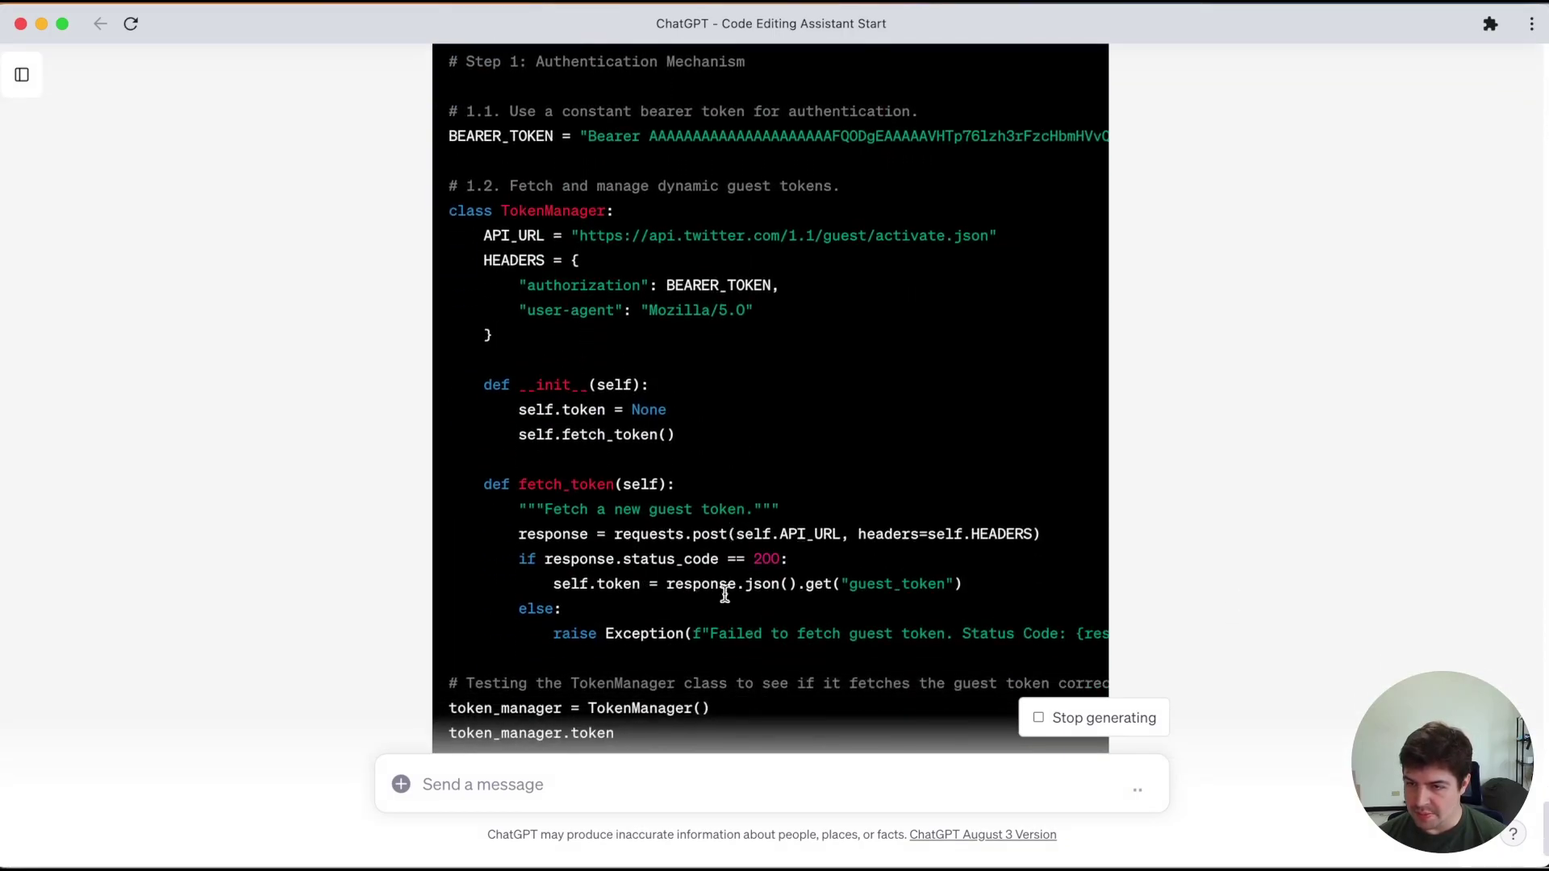
scroll(710, 625, down, 2)
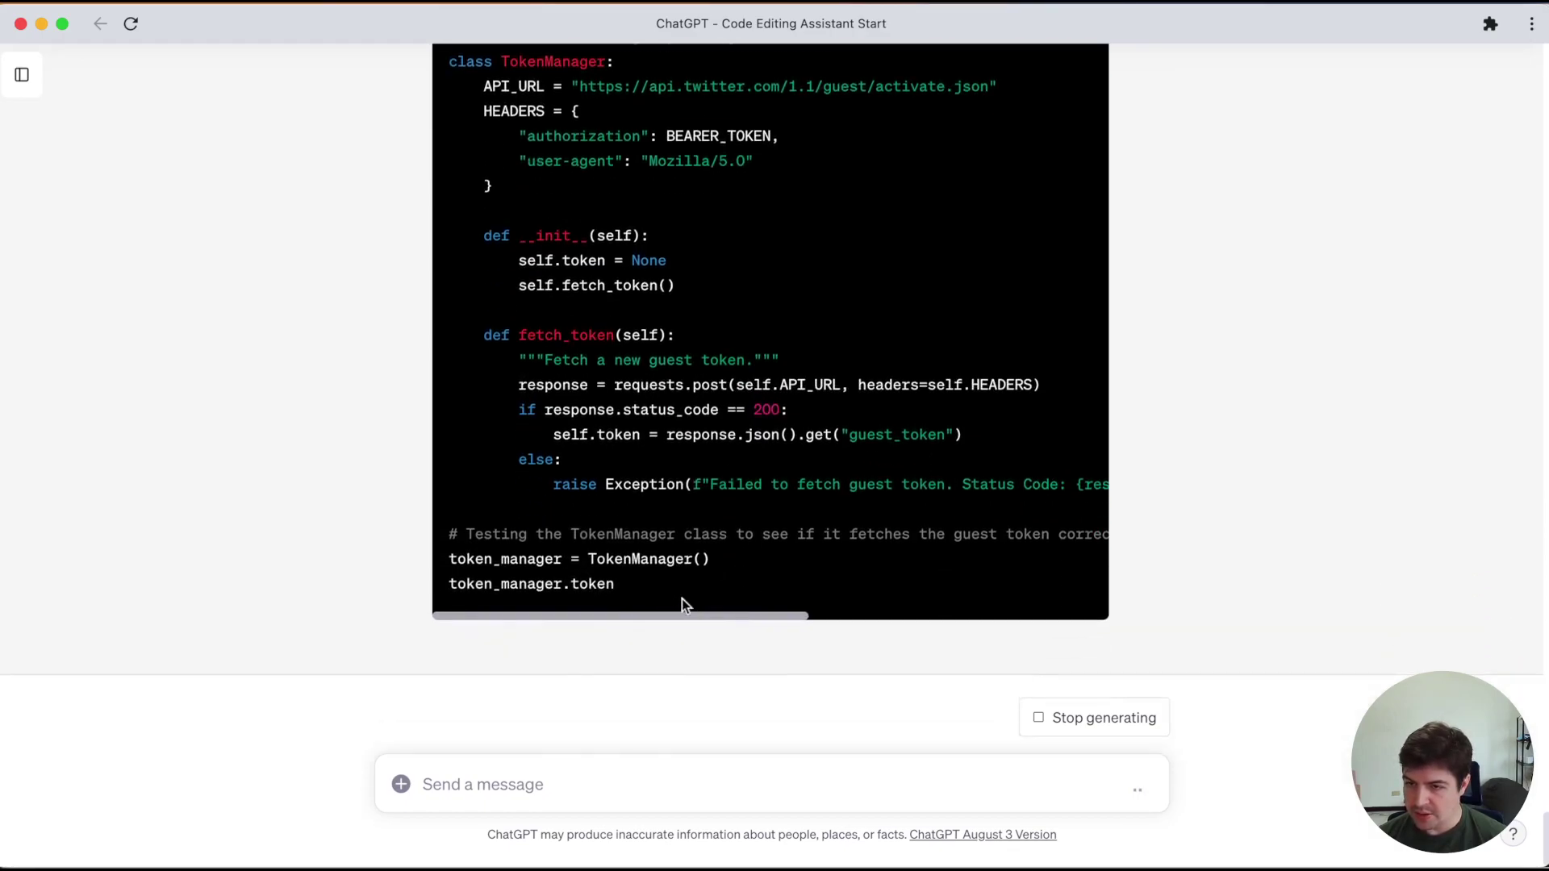